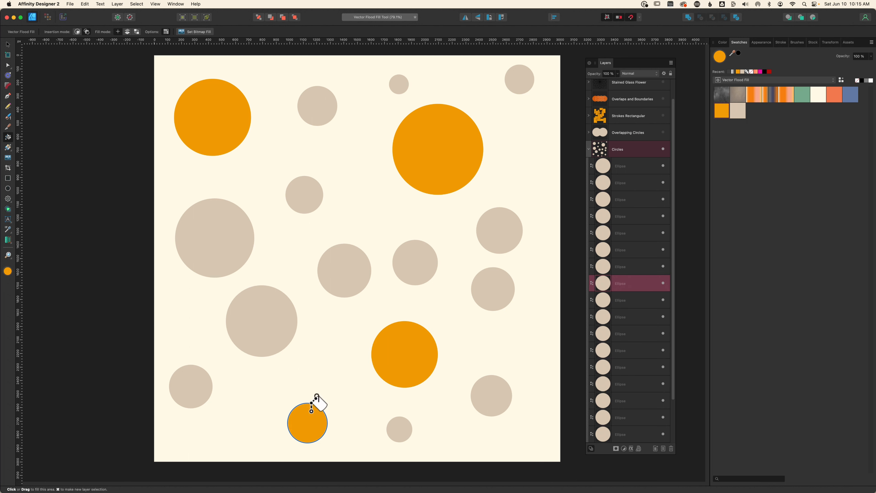
# Fill four separate beige circles with the green swatch, starting with the one in the artboard's upper-right corner.
pyautogui.click(815, 98)
pyautogui.click(802, 97)
pyautogui.click(518, 74)
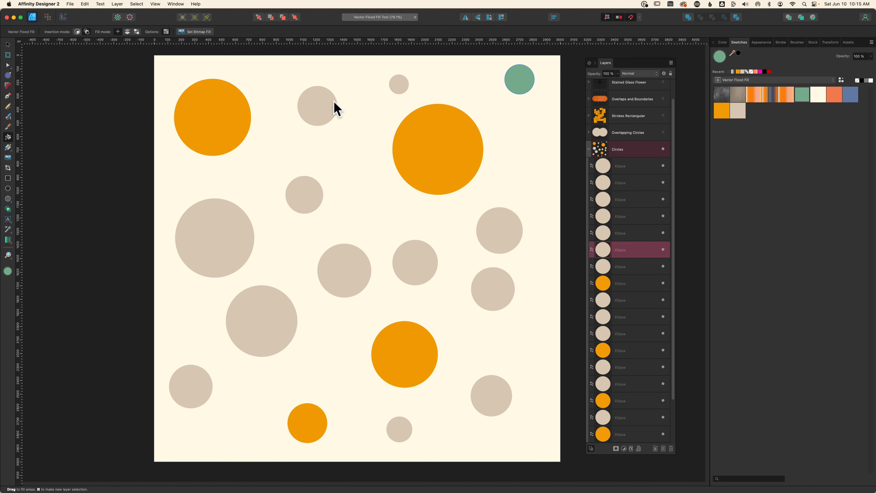
pyautogui.click(326, 104)
pyautogui.click(492, 230)
pyautogui.click(276, 320)
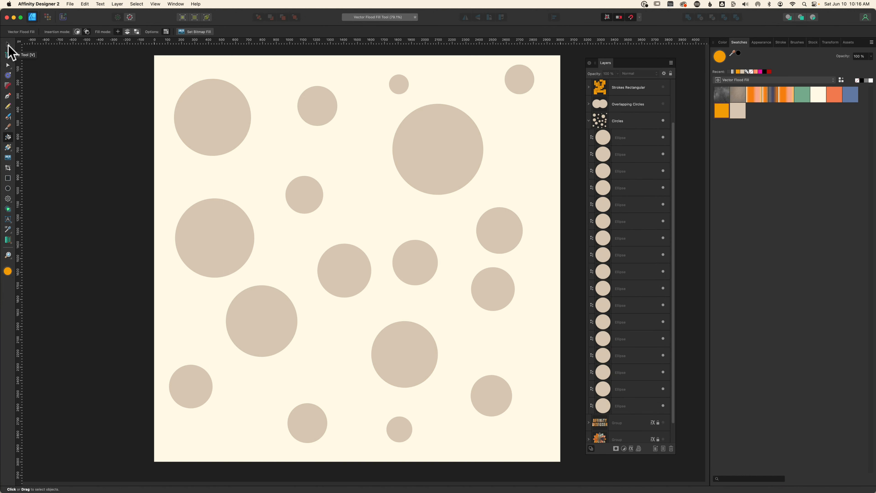
# Select all the ellipses in the Circles layer and activate the Vector Flood Fill tool.
pyautogui.click(8, 46)
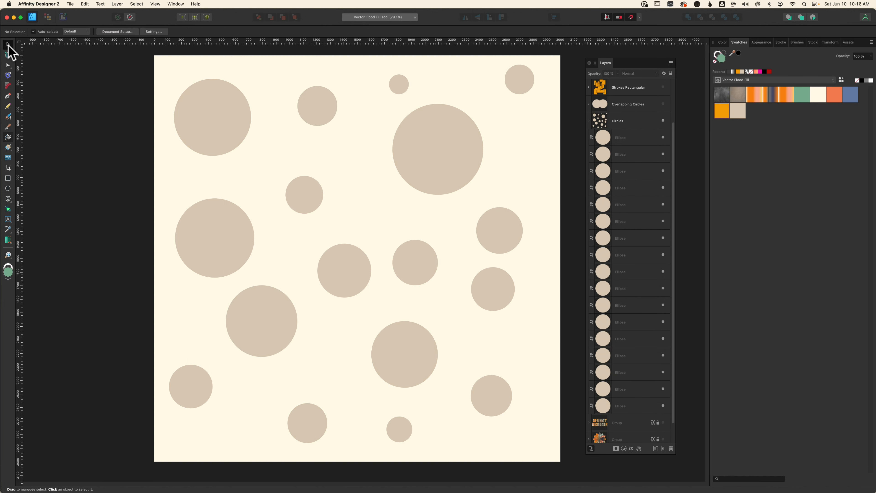
pyautogui.click(617, 141)
pyautogui.keyDown('shift'); pyautogui.click(631, 408); pyautogui.keyUp('shift')
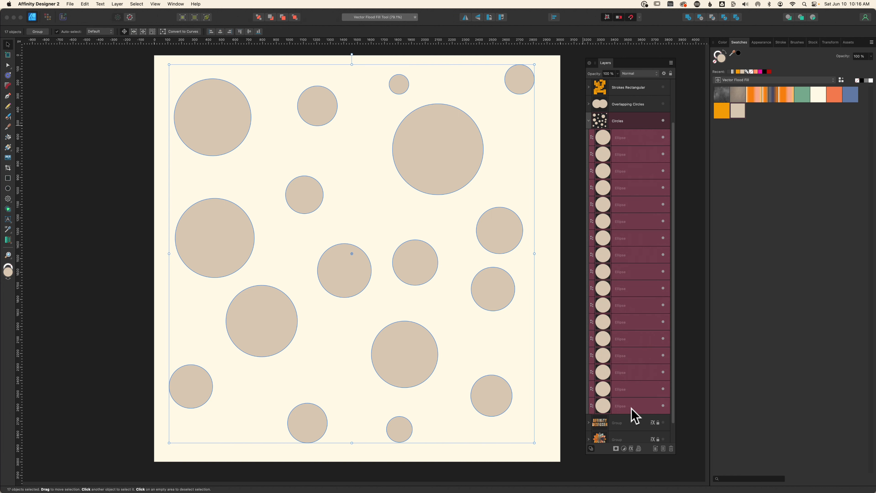
pyautogui.click(9, 138)
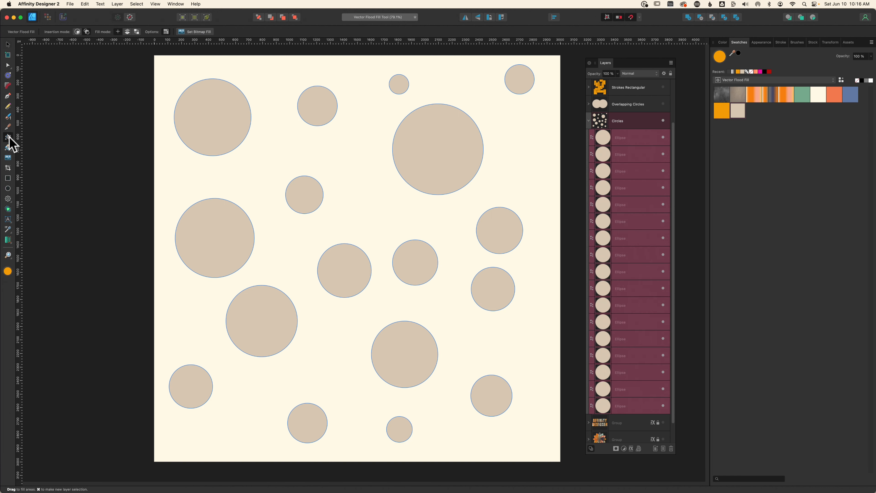
# Fill the two large upper circles, the large left circle and two lower circles of the selection with orange.
pyautogui.click(204, 126)
pyautogui.click(409, 147)
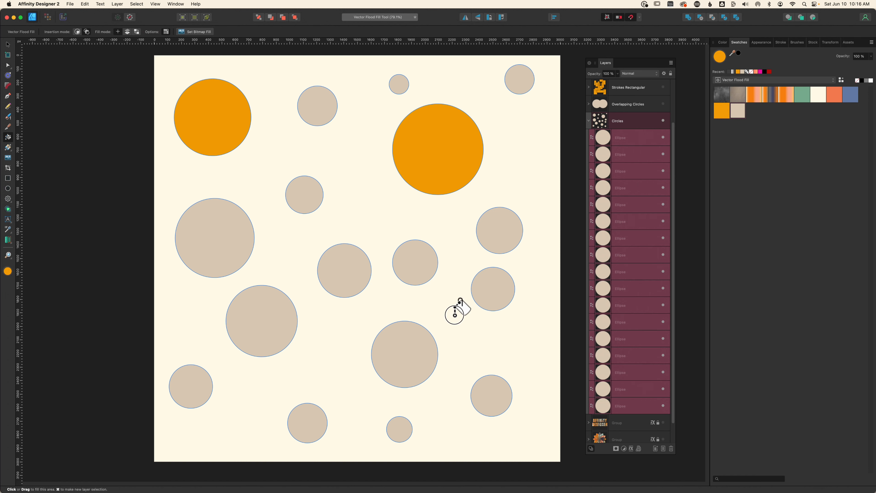
pyautogui.click(420, 354)
pyautogui.click(305, 433)
pyautogui.click(245, 238)
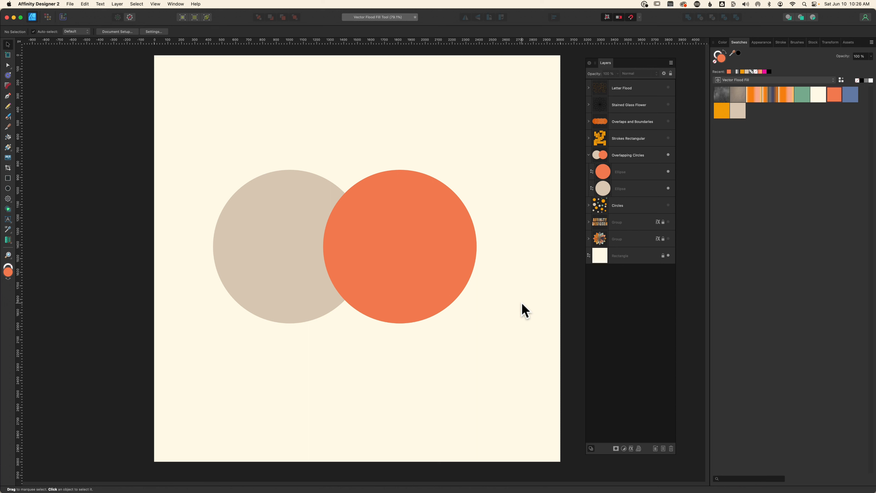
# Flood-fill the coral overlapping circle with the orange swatch and the beige circle with the blue swatch.
pyautogui.click(8, 136)
pyautogui.click(722, 110)
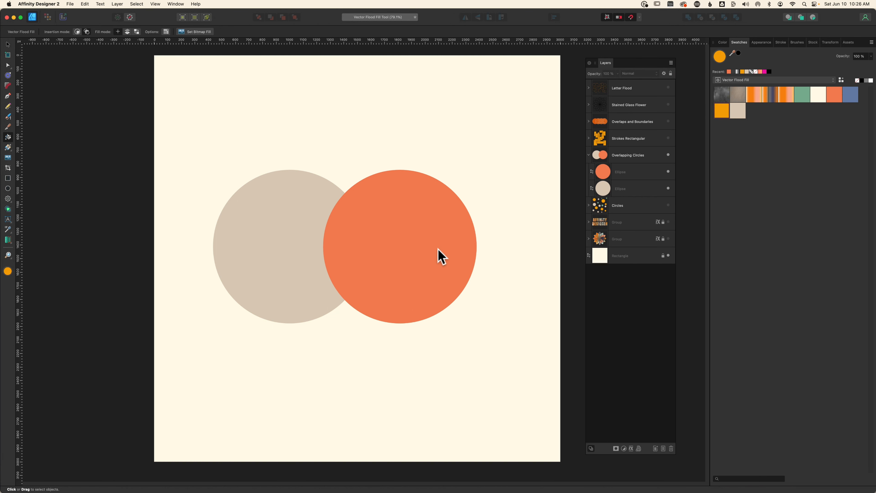
pyautogui.click(441, 256)
pyautogui.click(850, 94)
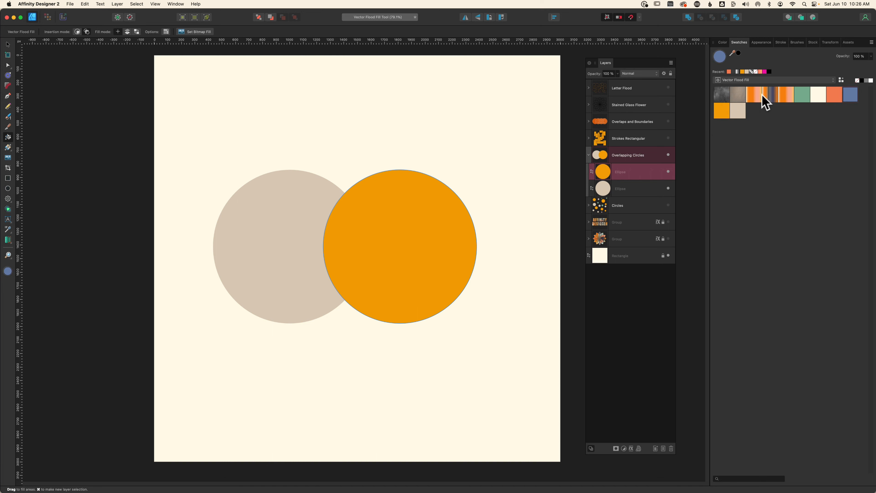
pyautogui.click(256, 223)
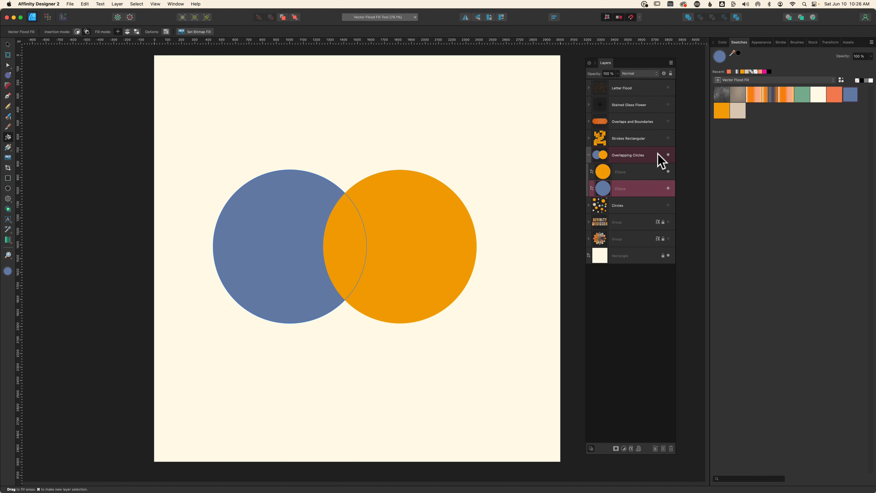
# Select both overlapping ellipses and fill only the part of the orange circle outside the overlap with beige.
pyautogui.click(638, 170)
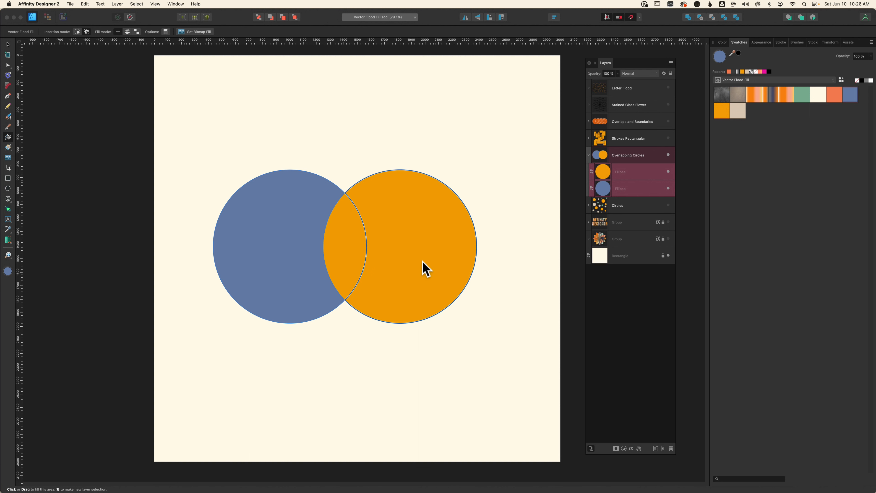
pyautogui.click(733, 114)
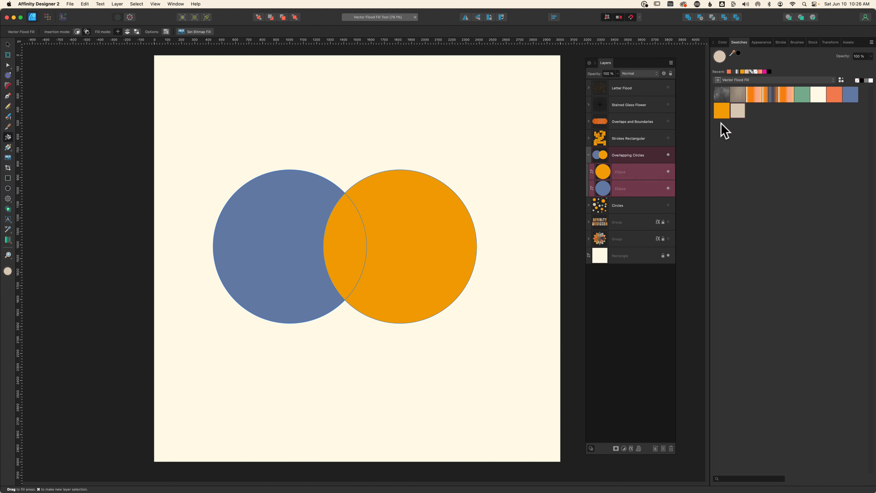
pyautogui.click(413, 231)
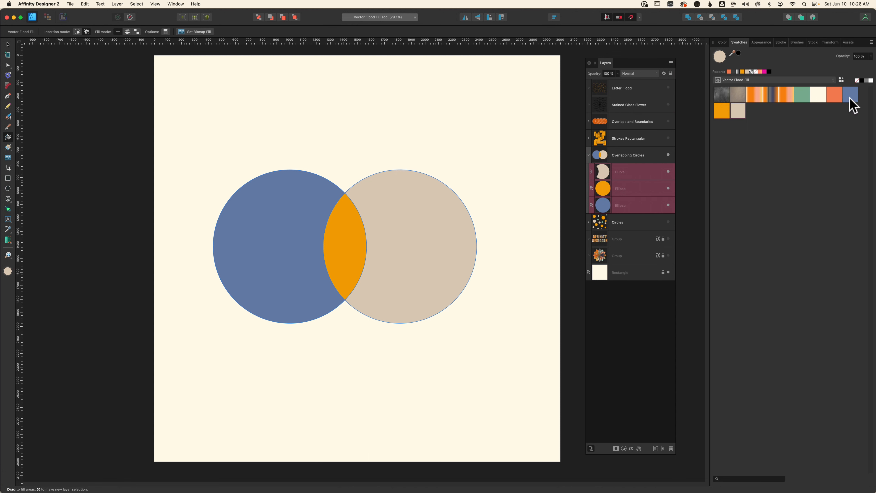
# Fill the part of the blue circle outside the overlap with coral, and the overlap itself with the orange gradient.
pyautogui.click(834, 97)
pyautogui.click(282, 209)
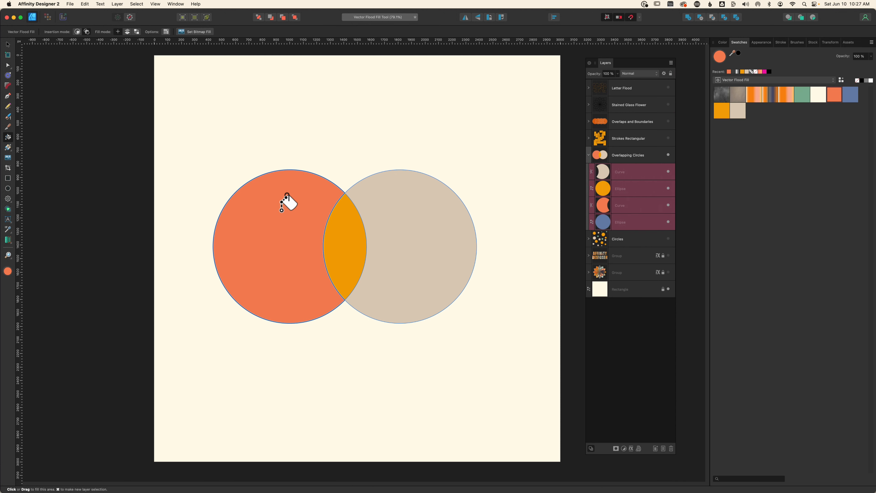
pyautogui.click(755, 99)
pyautogui.click(338, 247)
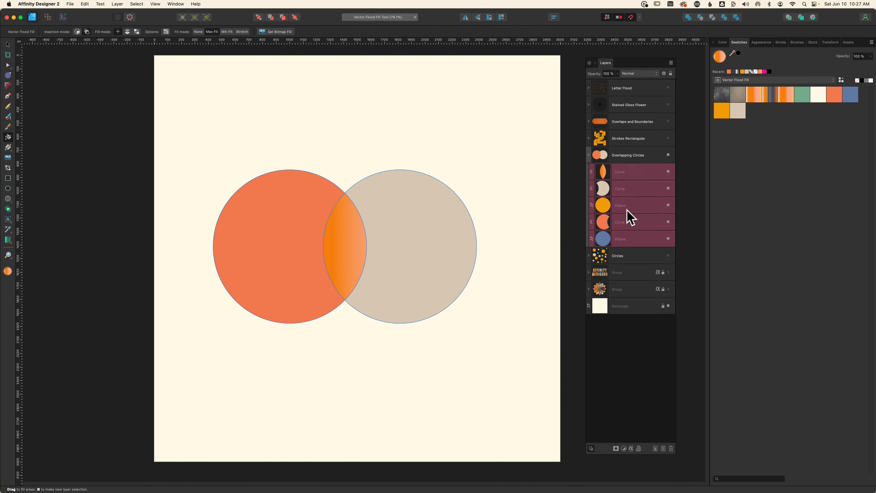
# Move the beige, coral and gradient curves apart to separate them from the two original circles underneath.
pyautogui.click(624, 224)
pyautogui.click(623, 187)
pyautogui.click(623, 172)
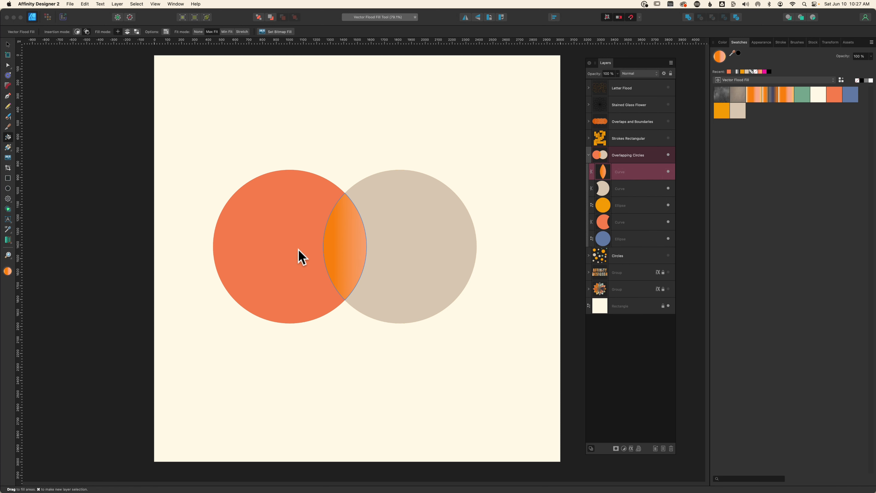
pyautogui.click(8, 44)
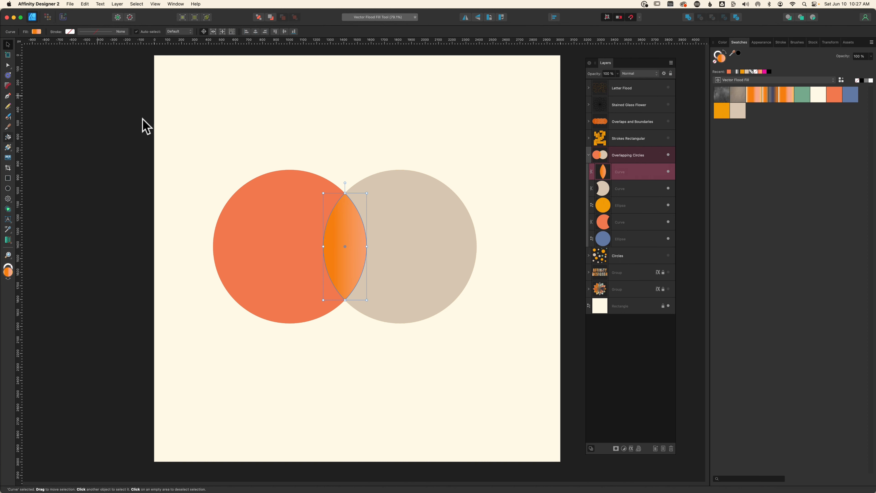
pyautogui.moveTo(405, 237); pyautogui.dragTo(446, 196)
pyautogui.click(291, 234)
pyautogui.moveTo(292, 228); pyautogui.dragTo(271, 168)
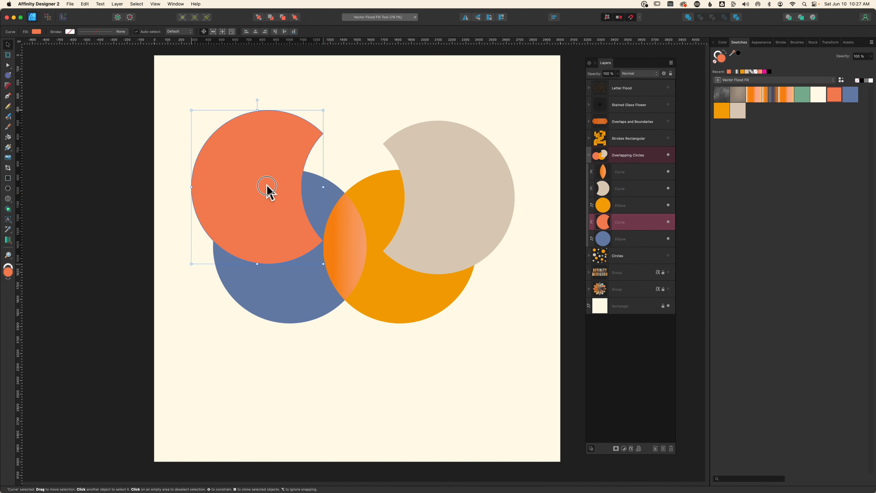
pyautogui.click(350, 257)
pyautogui.moveTo(350, 258); pyautogui.dragTo(356, 356)
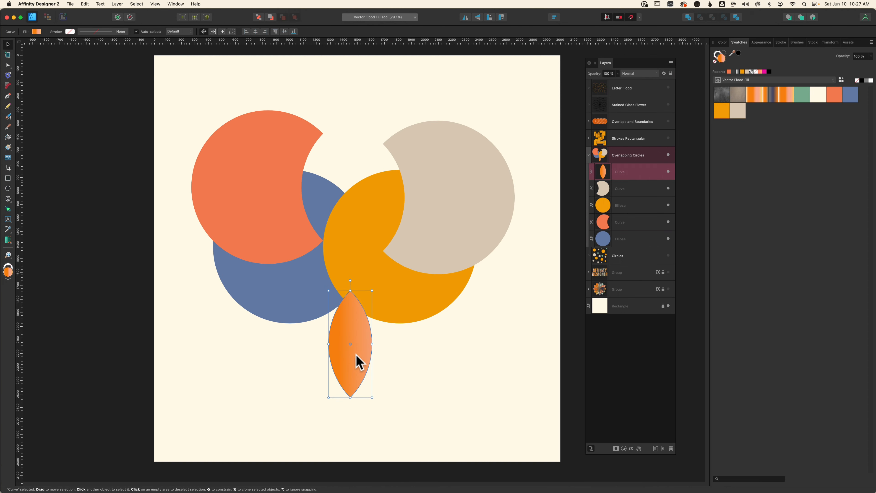
# Pull the beige crescent's upper corner point outward, up and to the left, with the Node tool.
pyautogui.press('a')
pyautogui.click(428, 189)
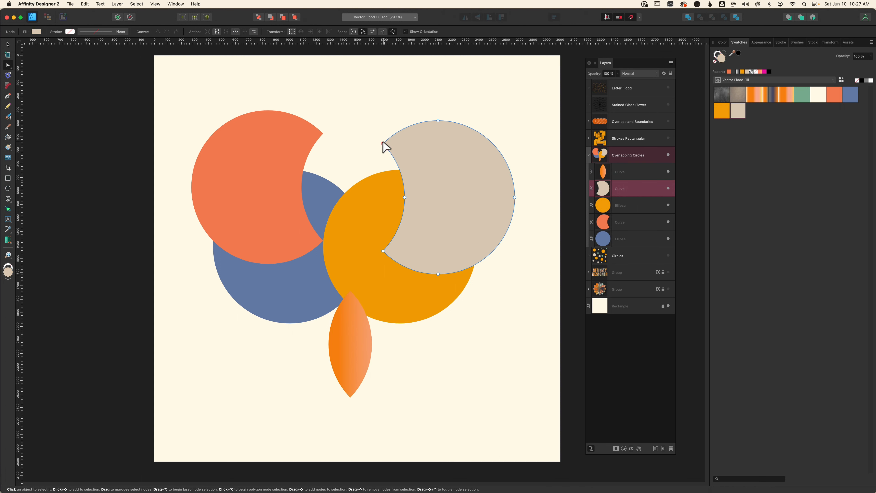
pyautogui.moveTo(383, 144); pyautogui.dragTo(363, 121)
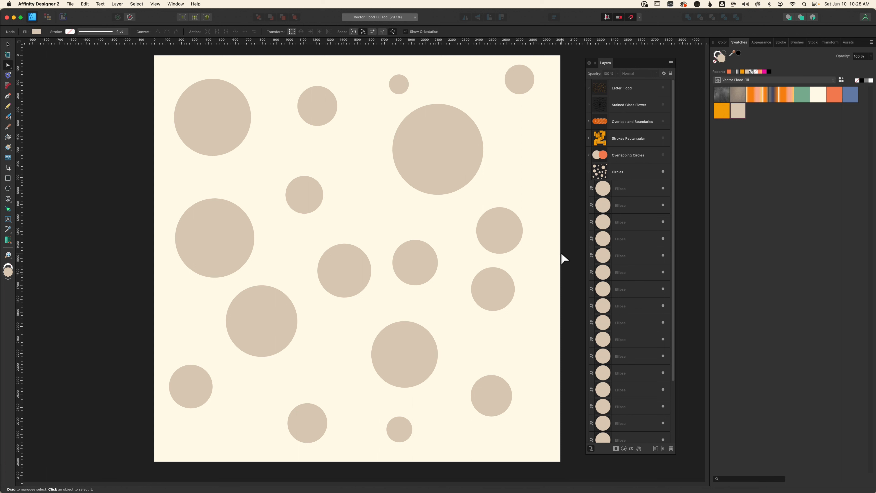
# Flood-fill five of the beige circles with the orange, beige and dark blue gradient swatch.
pyautogui.click(8, 137)
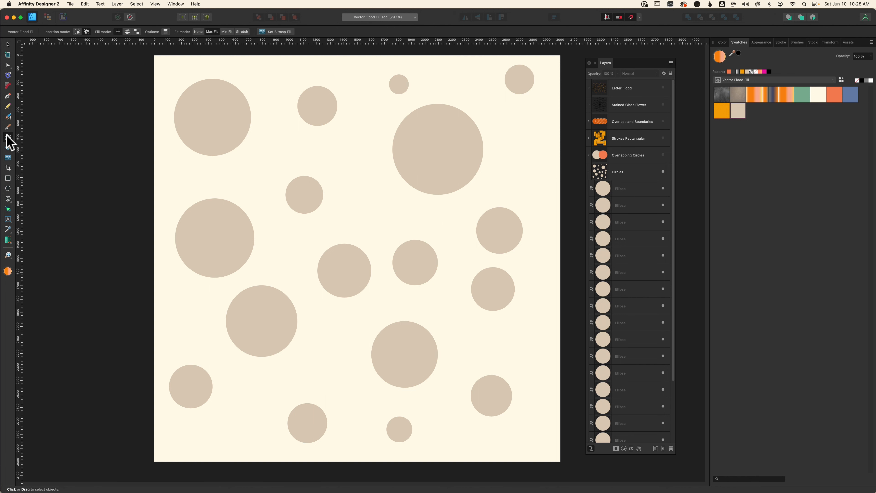
pyautogui.click(773, 97)
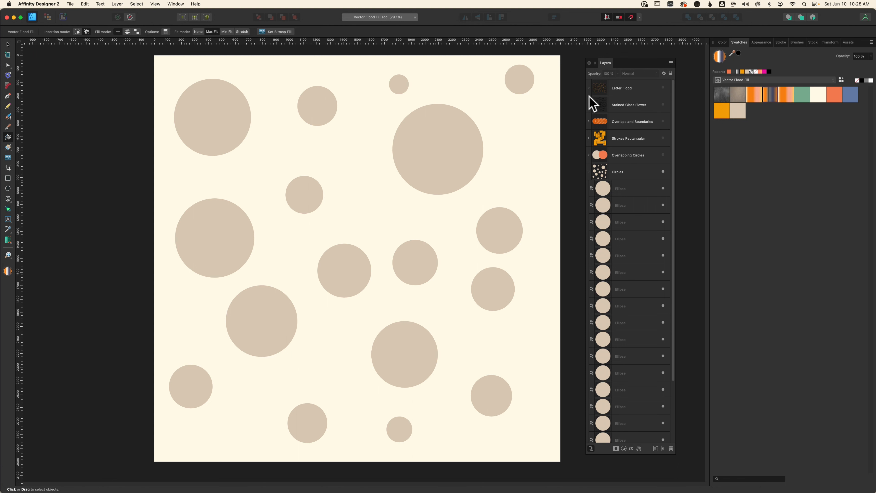
pyautogui.click(444, 141)
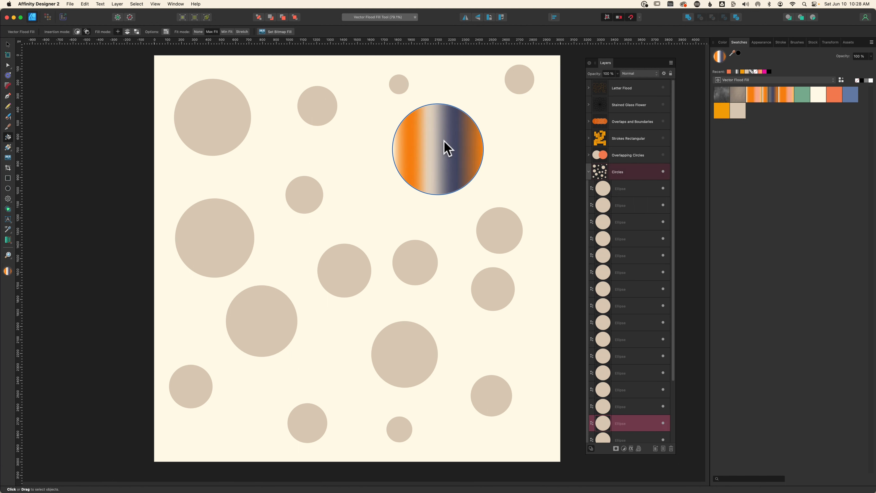
pyautogui.click(202, 116)
pyautogui.click(351, 275)
pyautogui.click(269, 315)
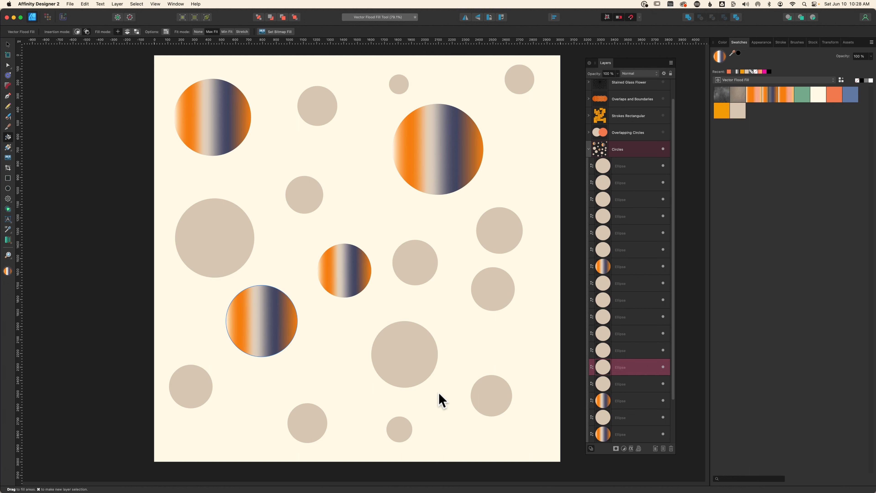
pyautogui.click(499, 397)
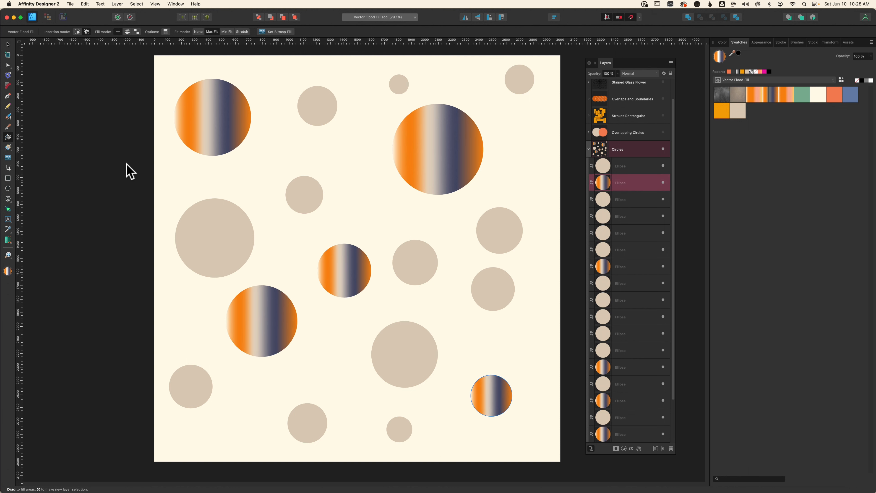
# Tilt the gradient of the small lower-right circle to run diagonally downward across it.
pyautogui.click(8, 147)
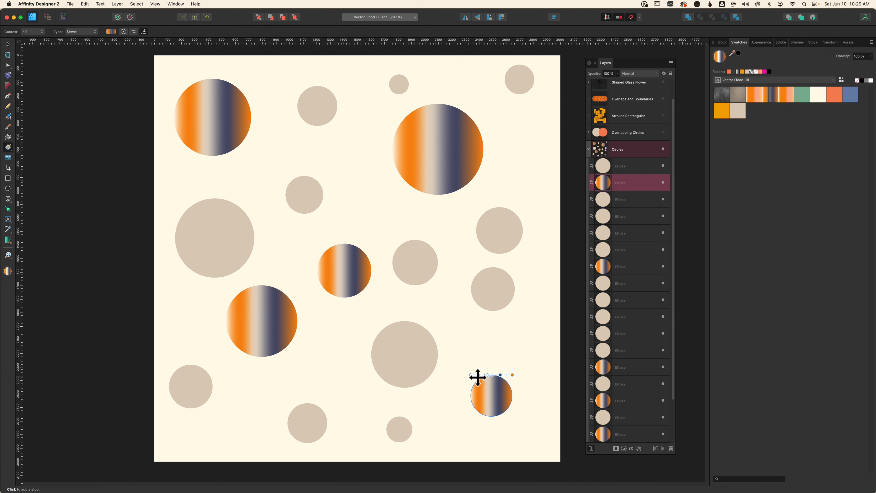
pyautogui.moveTo(512, 374); pyautogui.dragTo(520, 416)
# Recolor the dark blue stop of the tilted gradient with the green swatch and slightly reduce the stop's opacity.
pyautogui.click(506, 403)
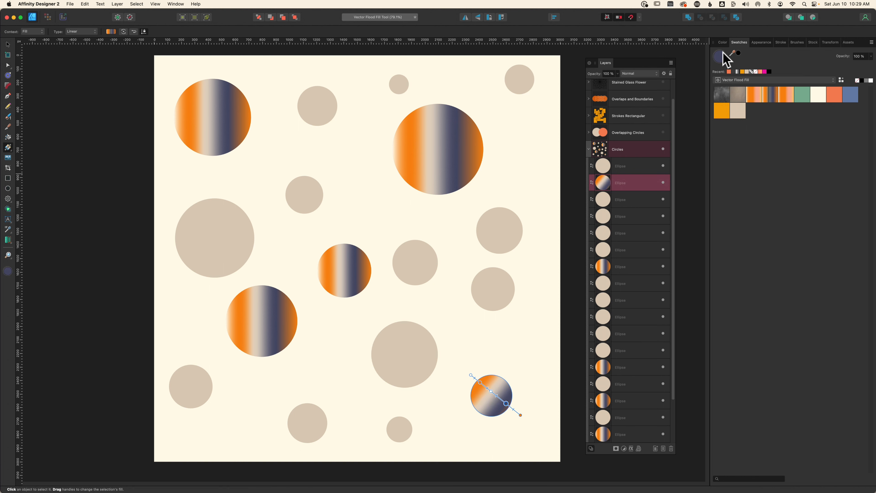
pyautogui.click(723, 43)
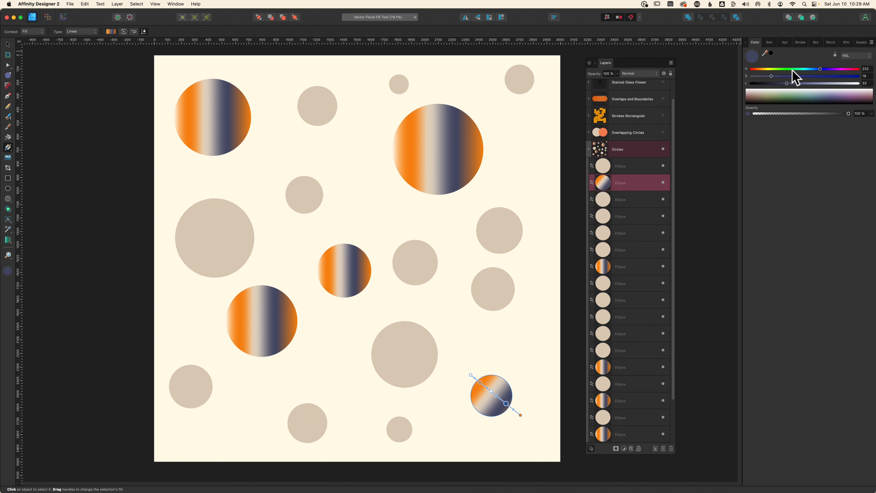
pyautogui.click(762, 40)
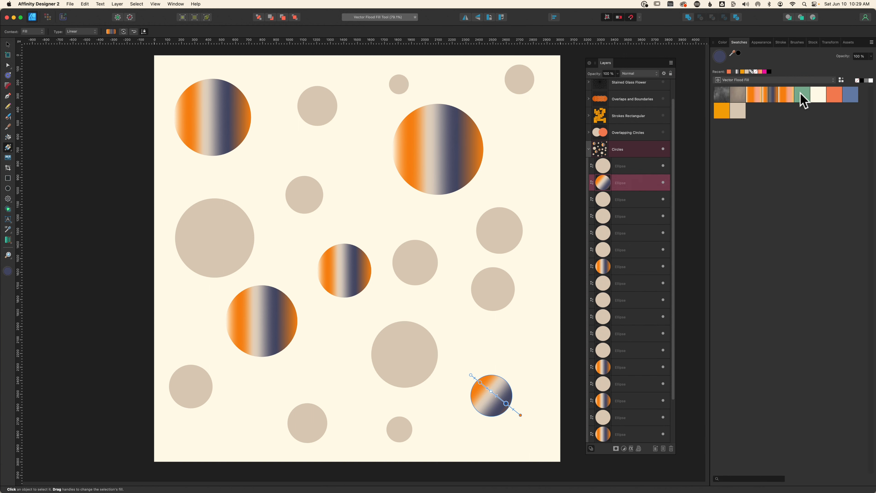
pyautogui.click(803, 100)
pyautogui.click(723, 42)
pyautogui.moveTo(849, 113)
pyautogui.mouseDown()
pyautogui.moveTo(821, 114)
pyautogui.moveTo(837, 115)
pyautogui.mouseUp()
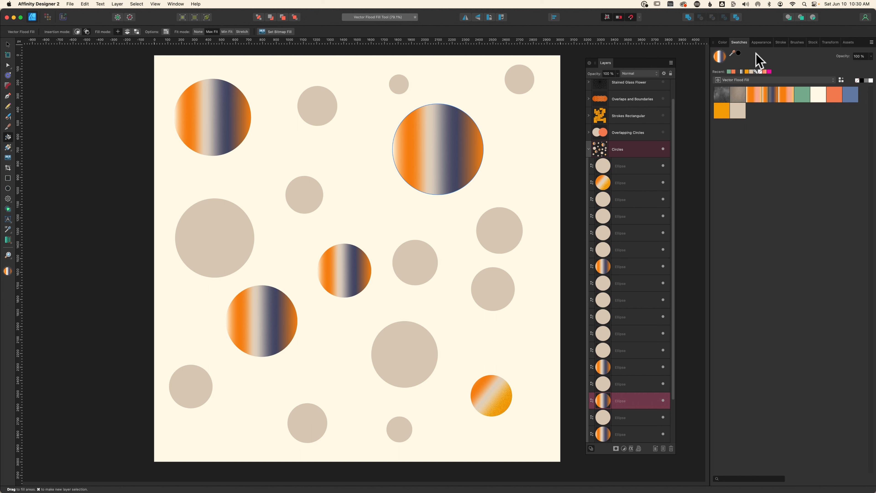
# Choose the solid orange swatch as the flood fill color and set its noise to 100%.
pyautogui.click(724, 42)
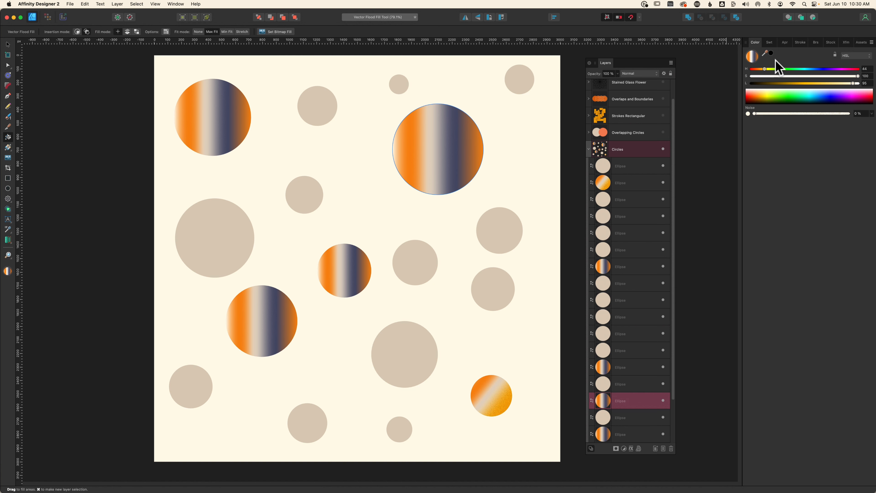
pyautogui.click(769, 42)
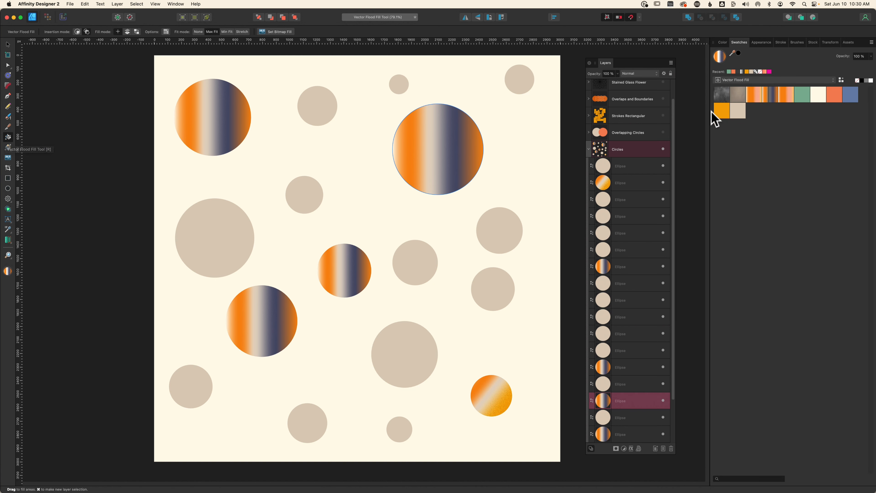
pyautogui.click(723, 113)
pyautogui.click(723, 43)
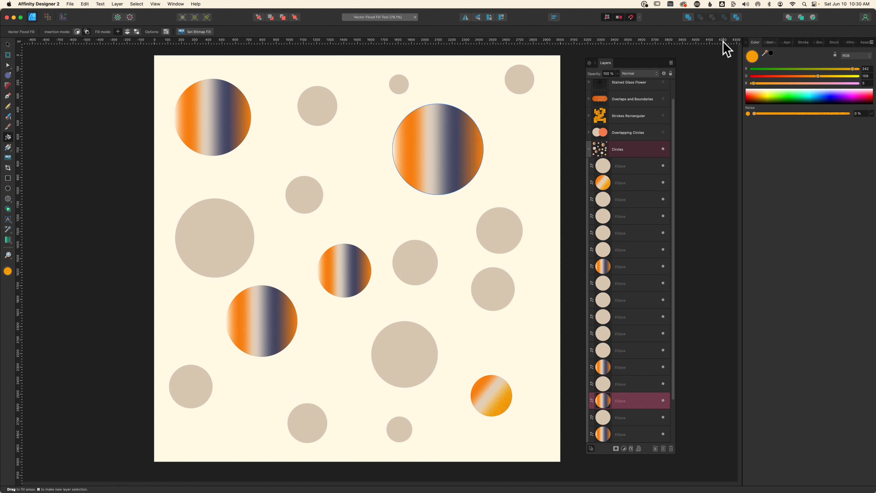
pyautogui.moveTo(754, 114); pyautogui.dragTo(862, 121)
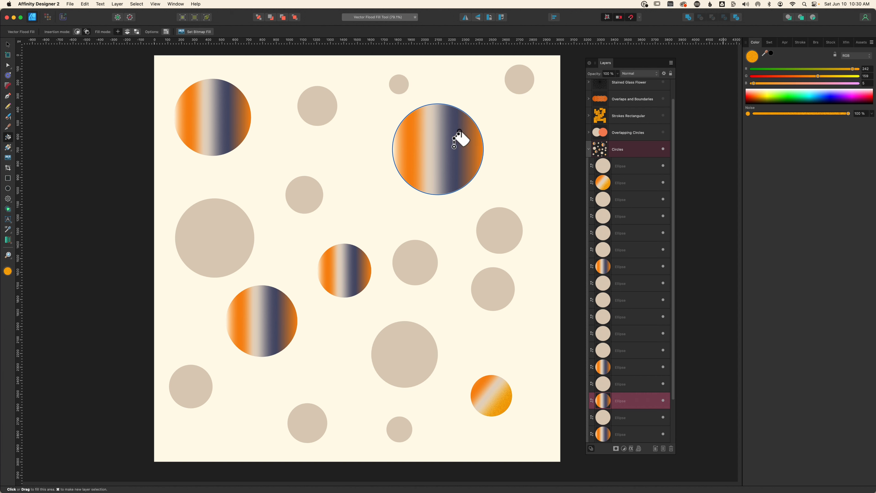
# Flood-fill the large upper-right circle with the noisy solid orange.
pyautogui.click(442, 137)
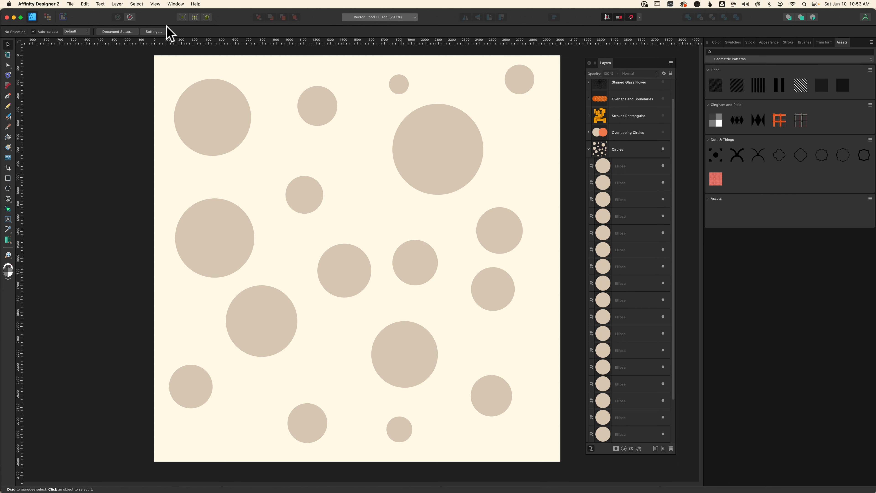
# Flood-fill the large upper-right circle with the gray gingham asset using Max Fit, and scale the pattern down to about a third.
pyautogui.click(8, 137)
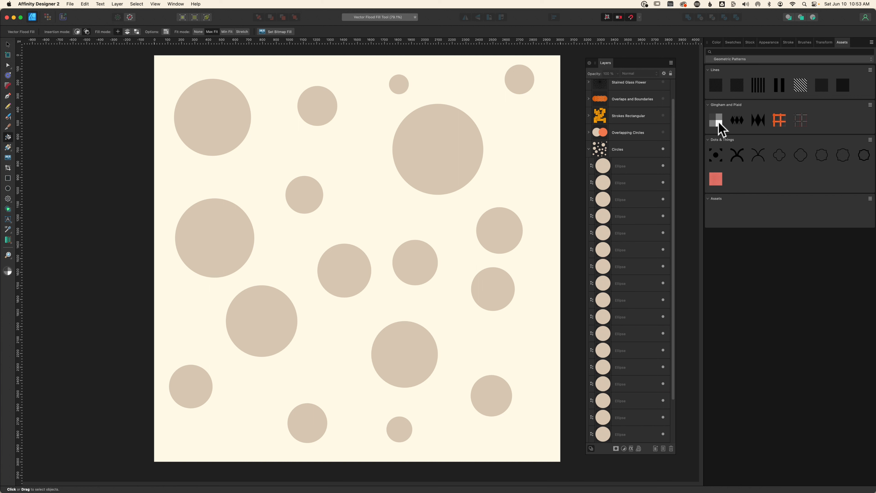
pyautogui.click(438, 140)
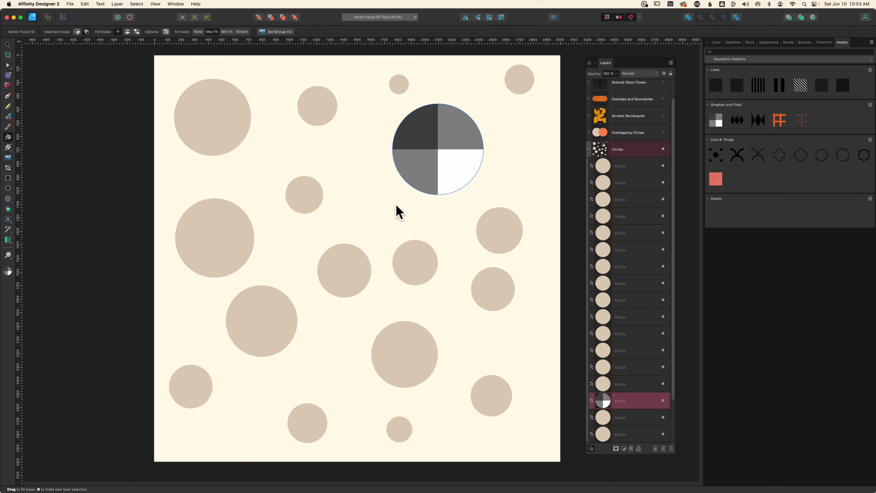
pyautogui.click(8, 147)
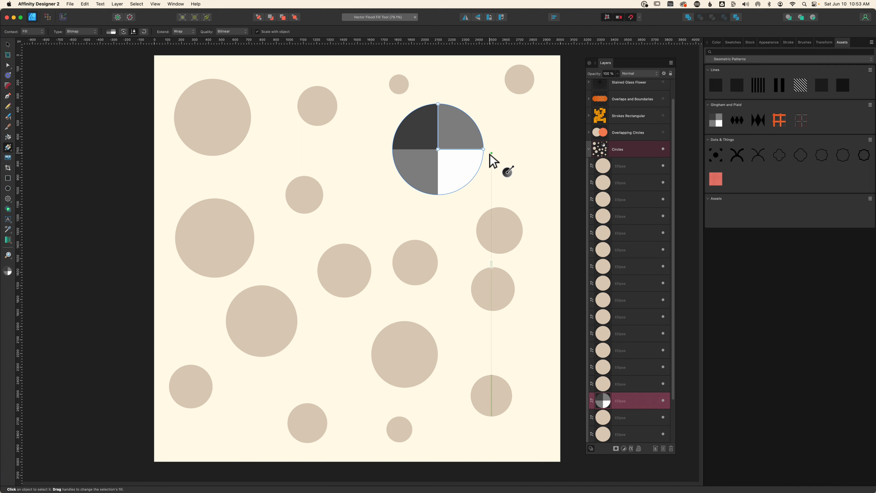
pyautogui.moveTo(479, 149); pyautogui.dragTo(454, 149)
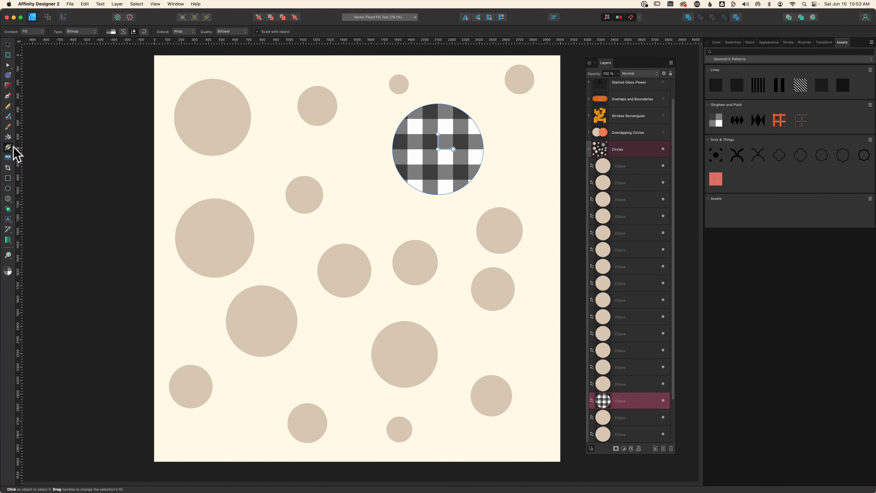
# Flood-fill the large upper-left circle with the coral red pattern asset from Dots & Things.
pyautogui.click(8, 137)
pyautogui.click(716, 180)
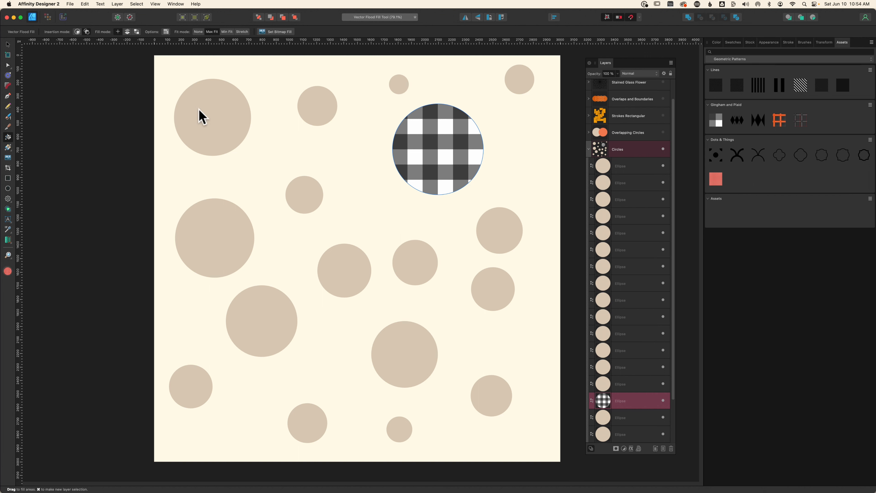
pyautogui.click(200, 116)
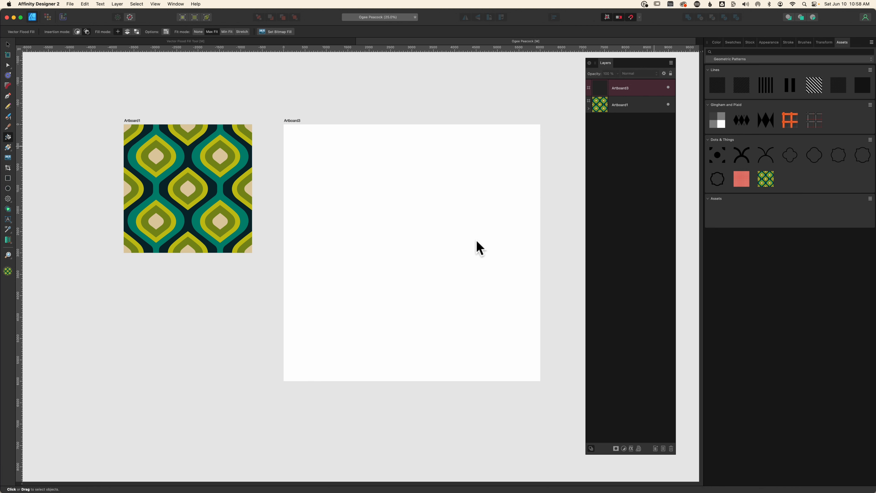
# Flood-fill Artboard3 with the green ogee pattern, and scale down and rotate its bitmap fill into a smaller repeat.
pyautogui.click(404, 232)
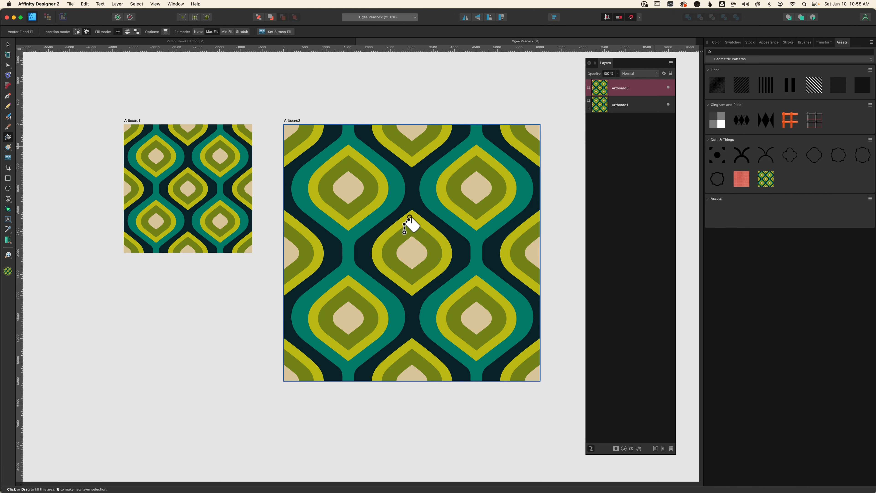
pyautogui.click(7, 147)
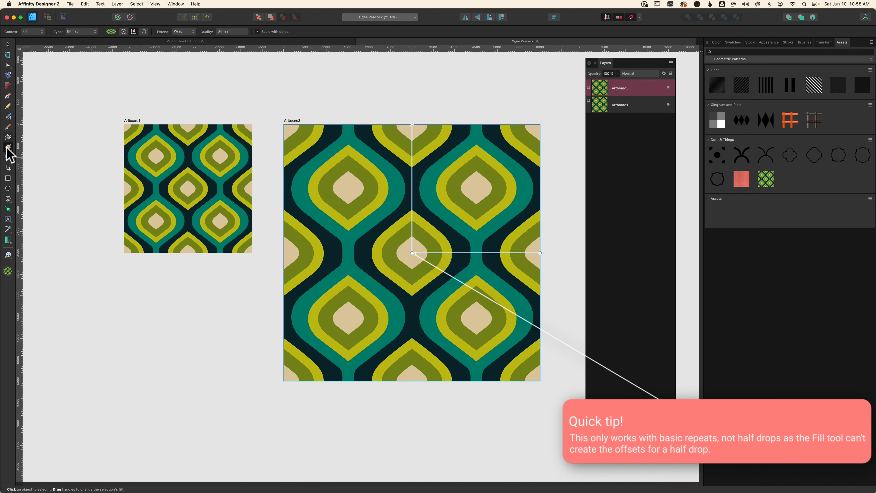
pyautogui.moveTo(540, 252); pyautogui.dragTo(377, 282)
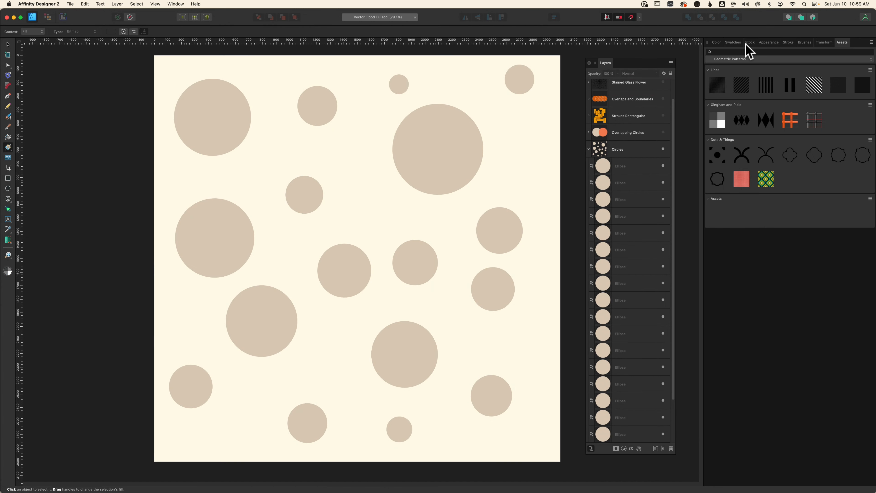
# Flood-fill the large upper-right circle with the light green leaf photo from the Pexels stock images, and adjust the fill's placement.
pyautogui.click(749, 43)
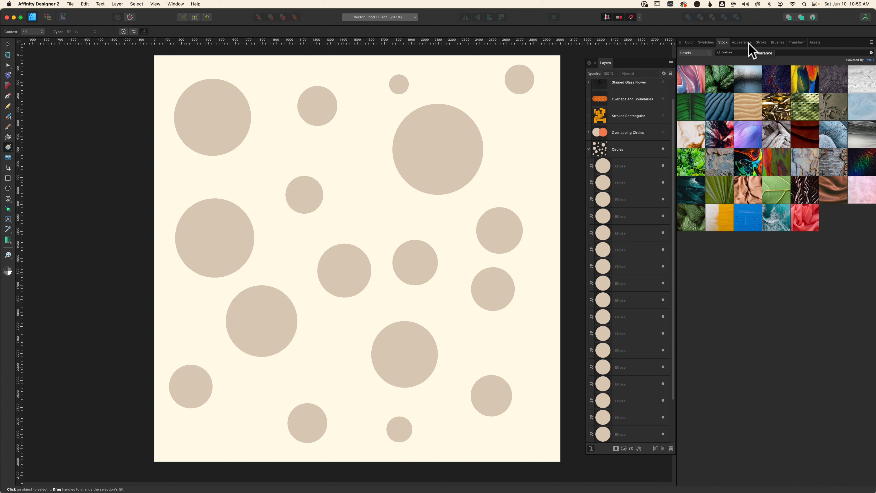
pyautogui.click(8, 137)
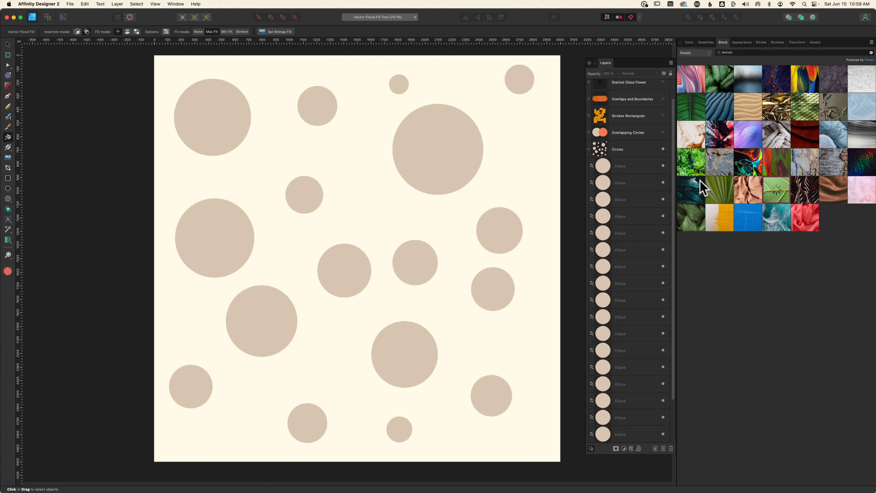
pyautogui.click(430, 149)
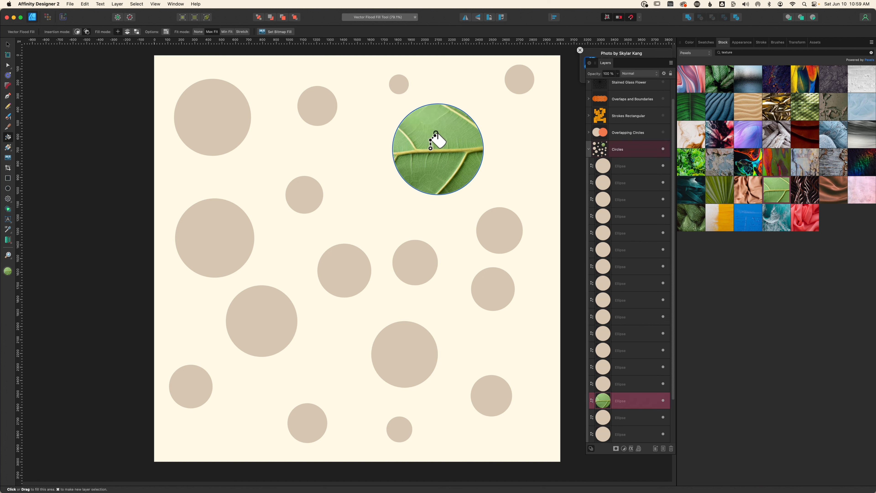
pyautogui.press('g')
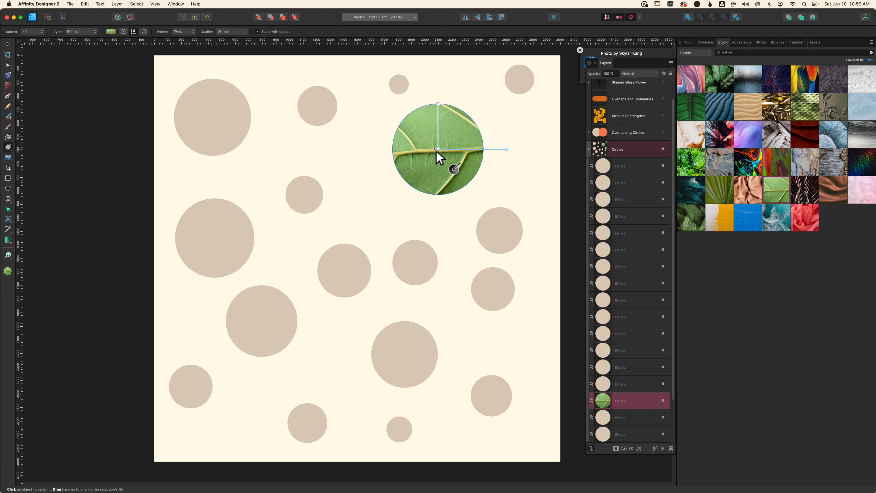
pyautogui.moveTo(506, 148)
pyautogui.mouseDown()
pyautogui.moveTo(489, 145)
pyautogui.moveTo(506, 149)
pyautogui.mouseUp()
# Flood-fill the large upper-left circle with the dark green palm leaf photo and the small center-right circle with the light green textured photo.
pyautogui.click(8, 137)
pyautogui.click(693, 111)
pyautogui.click(207, 130)
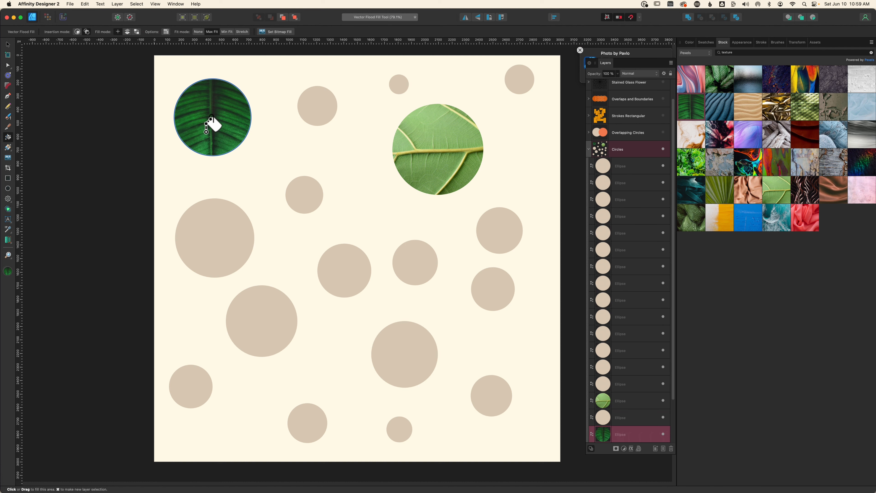
pyautogui.click(813, 117)
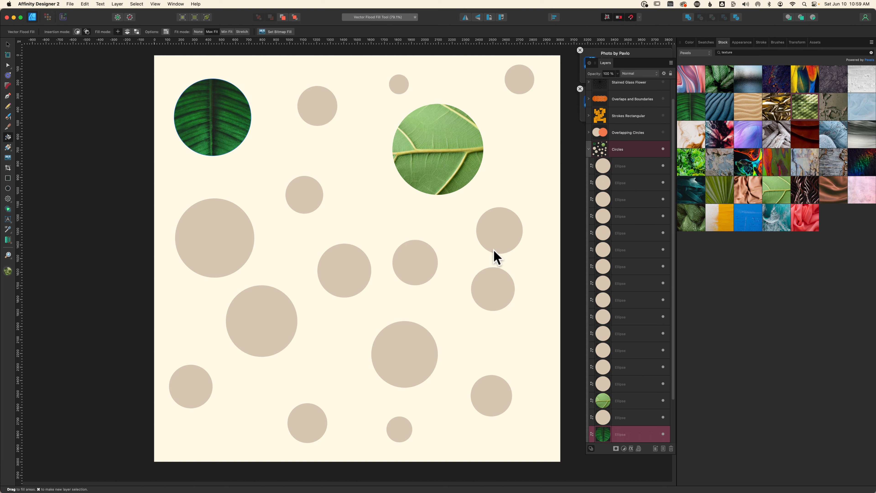
pyautogui.click(430, 262)
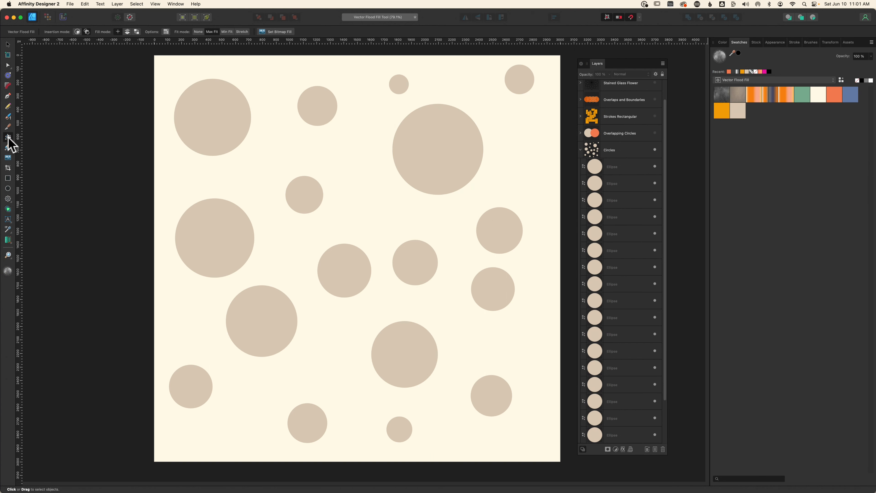
# Load Texturelabs_Glass_153M.jpg as the bitmap fill and flood-fill the upper-right, middle-left and lower-center large circles with it.
pyautogui.click(272, 32)
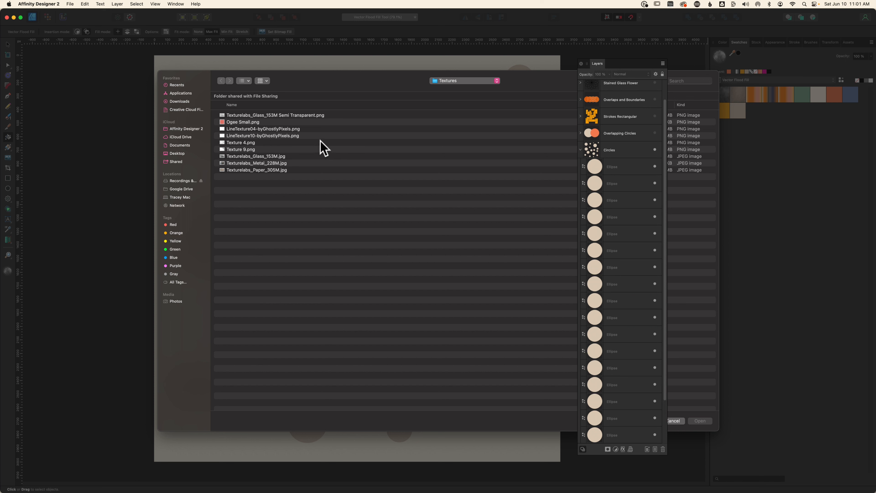
pyautogui.click(250, 157)
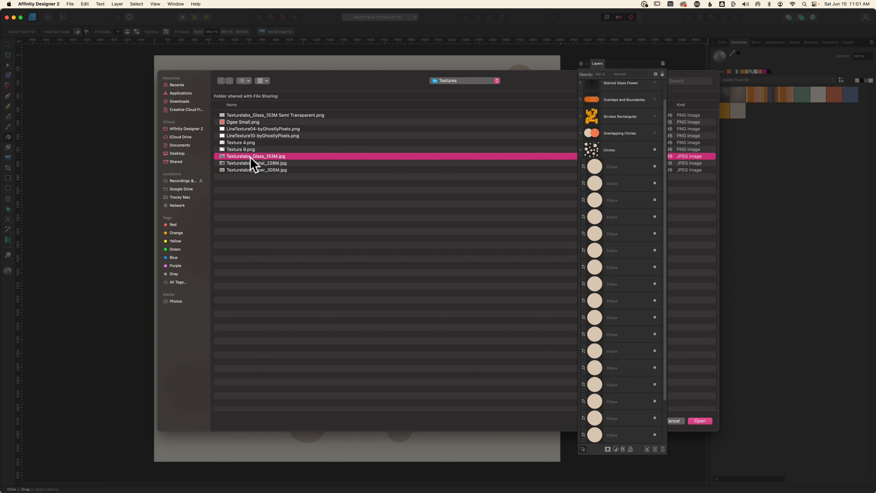
pyautogui.click(700, 421)
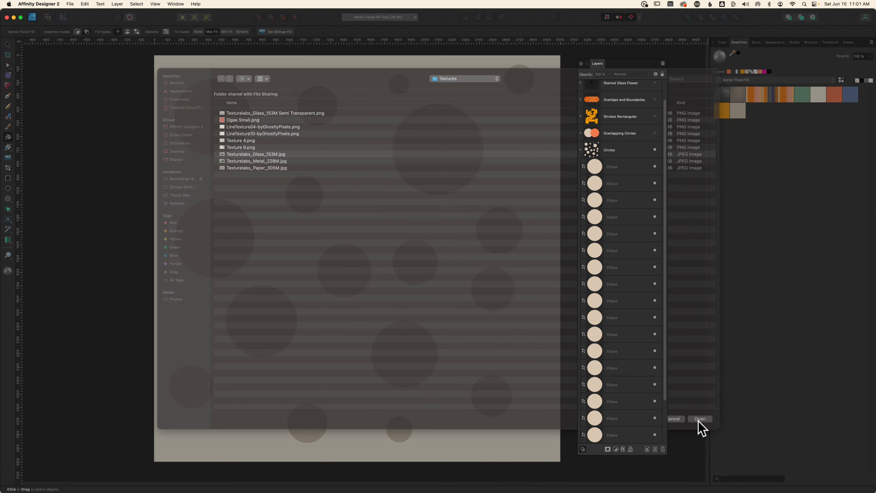
pyautogui.click(445, 148)
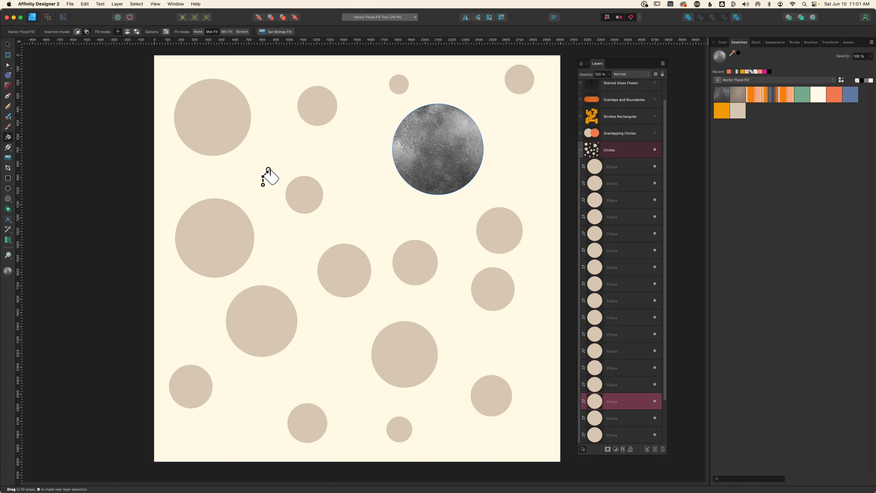
pyautogui.click(211, 231)
pyautogui.click(410, 362)
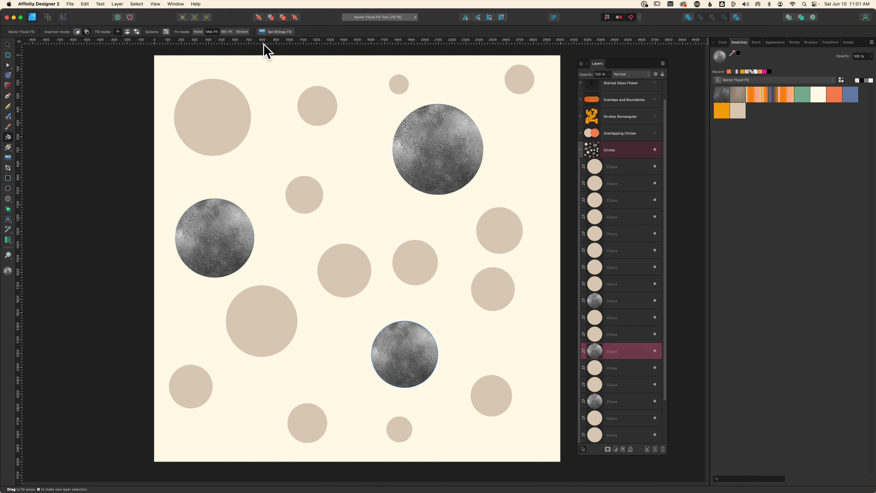
# Load Texturelabs_Paper_305M.jpg as the bitmap fill and flood-fill the two upper-left circles and the two circles at the center.
pyautogui.click(275, 32)
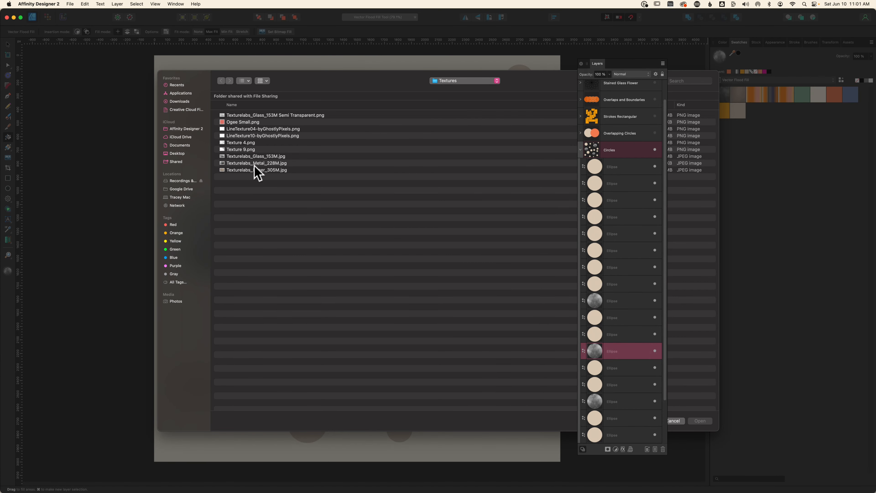
pyautogui.click(257, 171)
pyautogui.click(703, 421)
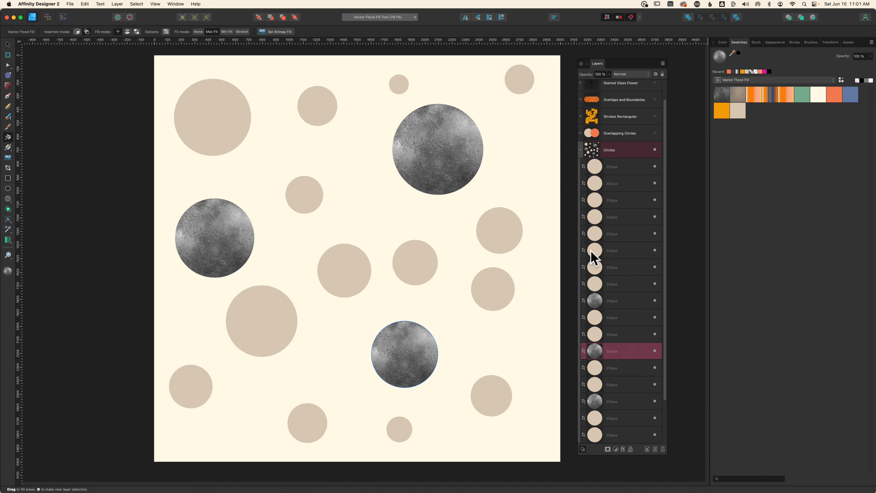
pyautogui.click(329, 112)
pyautogui.click(216, 109)
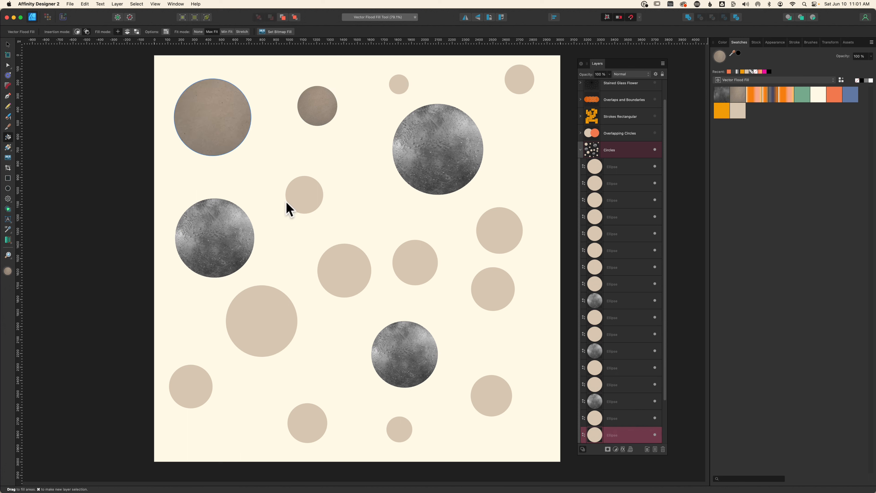
pyautogui.click(340, 279)
pyautogui.click(427, 273)
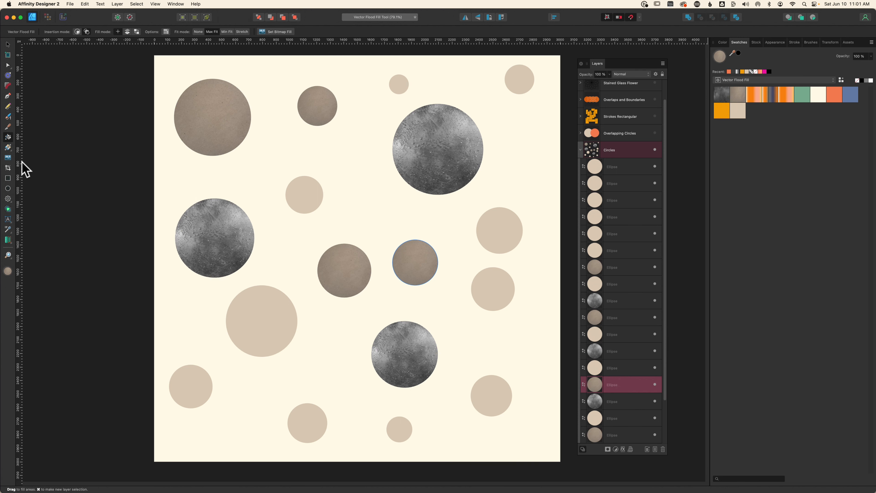
# Enlarge and slightly rotate the paper texture inside the small center-right circle.
pyautogui.click(7, 147)
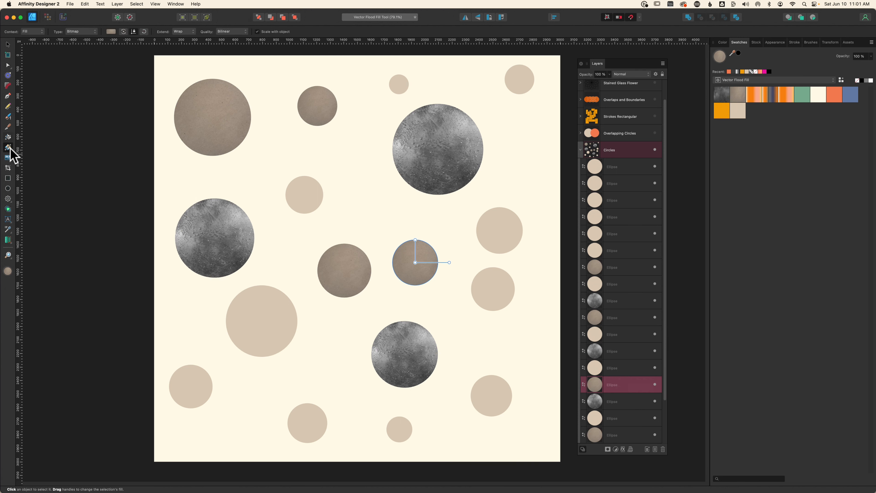
pyautogui.moveTo(449, 263); pyautogui.dragTo(486, 269)
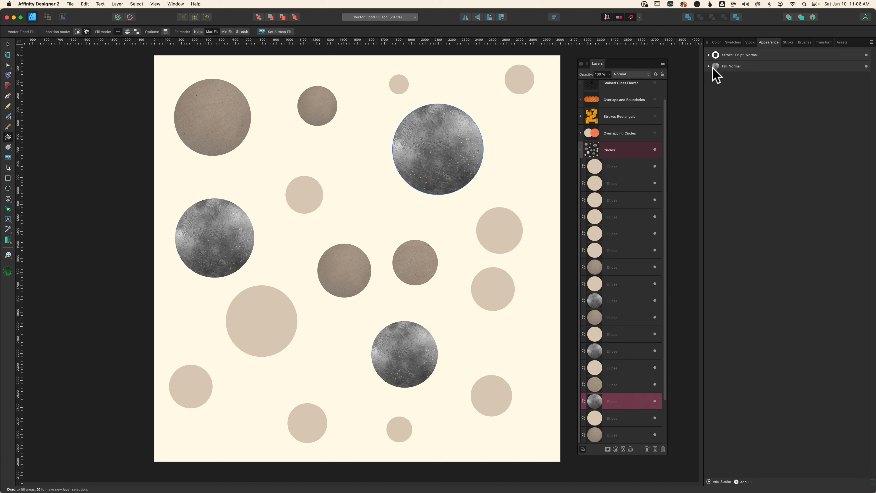
# Flood-fill the large upper-right circle with the palm leaf photo, and the upper-left circle with the same photo using fit mode None.
pyautogui.click(451, 140)
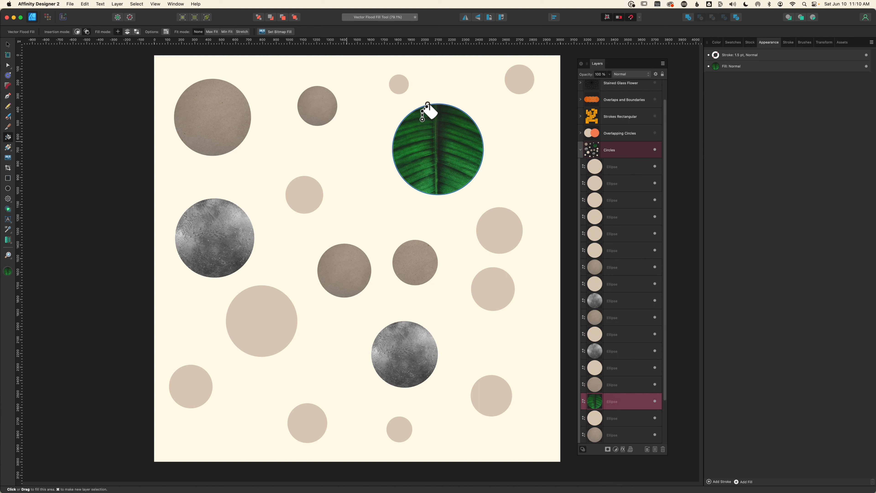
pyautogui.click(213, 114)
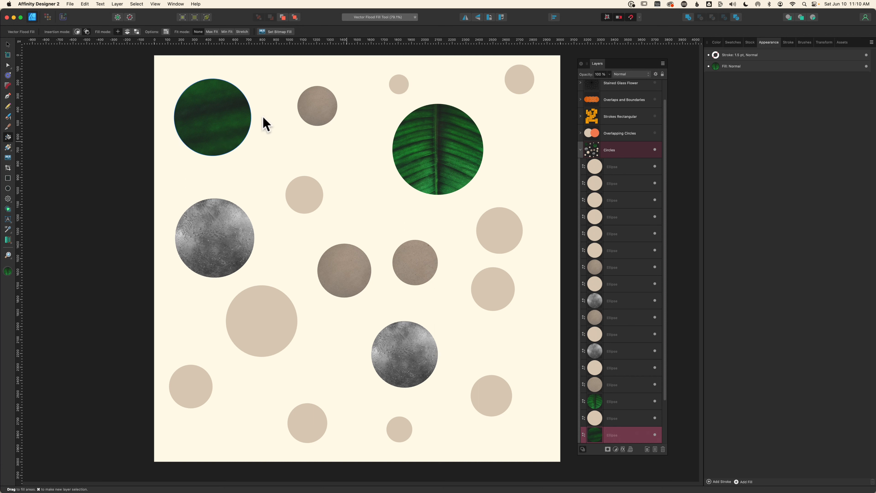
# Try to resize the upper-left circle's palm leaf bitmap with the Fill tool, and undo the change.
pyautogui.press('g')
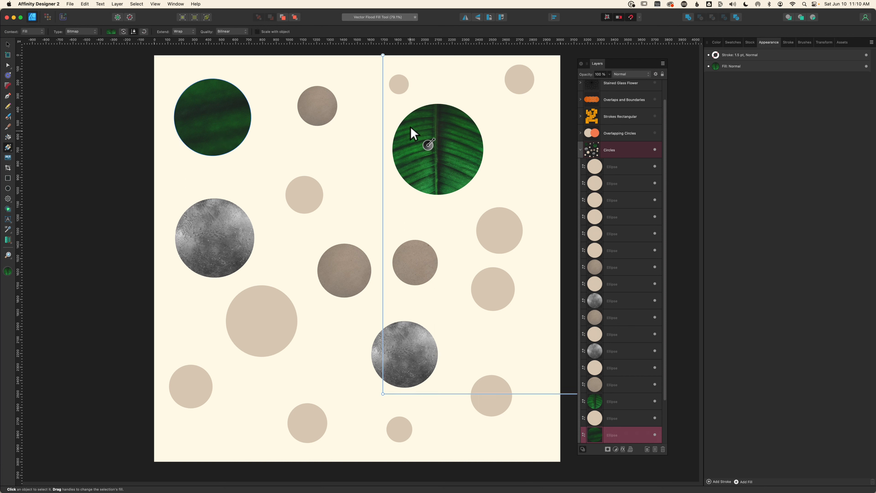
pyautogui.moveTo(383, 55); pyautogui.dragTo(382, 114)
pyautogui.press('super+z')
pyautogui.press('g')
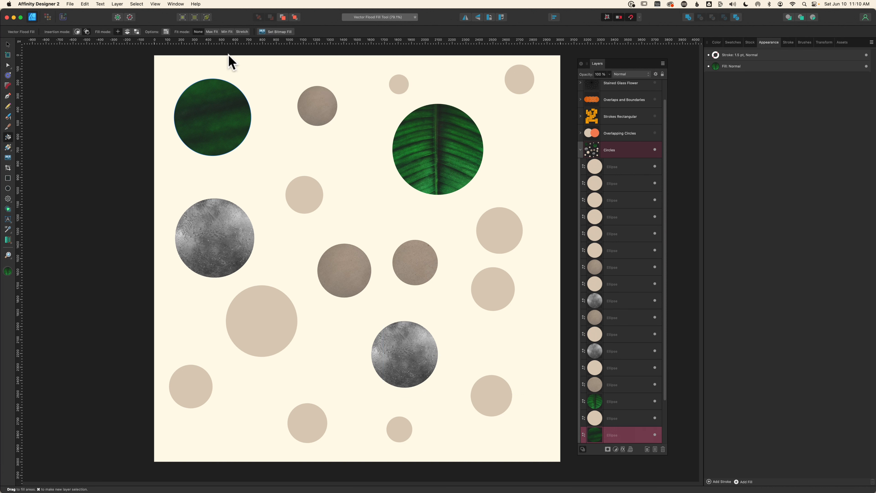
# Refill the large upper-left circle with the palm leaf photo using the Max Fit mode.
pyautogui.click(212, 31)
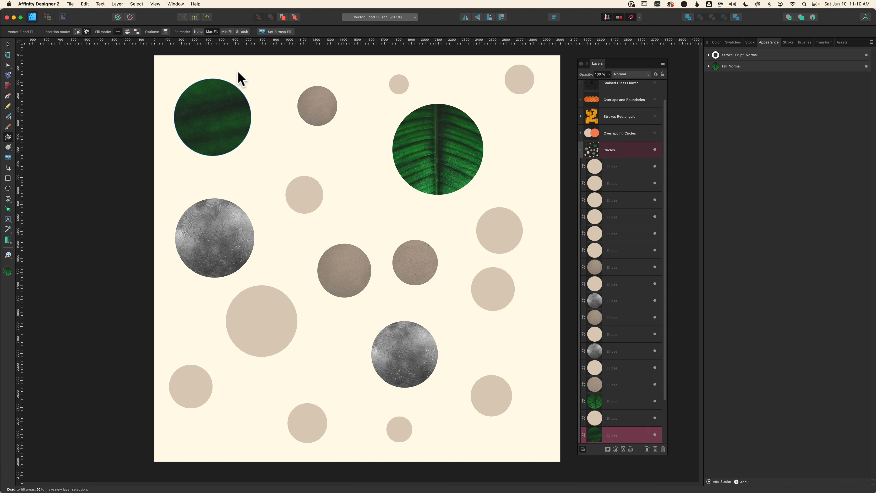
pyautogui.click(213, 119)
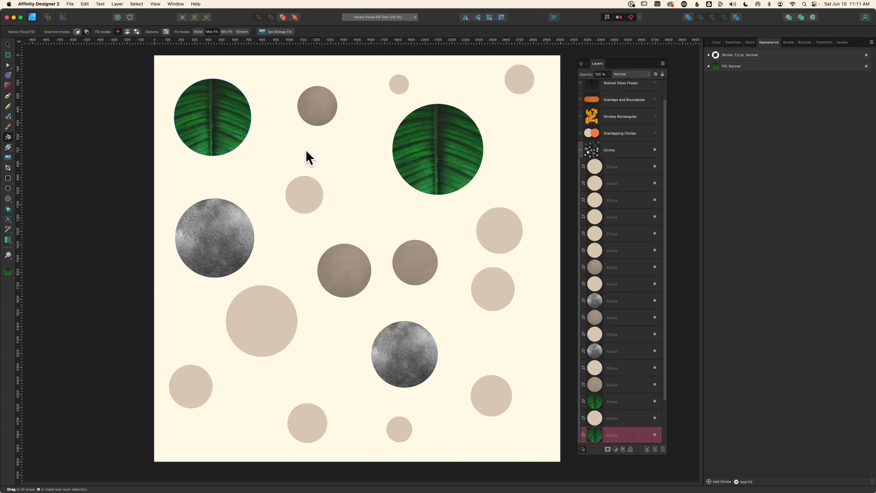
# Refill the large upper-left circle with the palm leaf photo using the Min Fit mode, and again using Stretch.
pyautogui.click(228, 32)
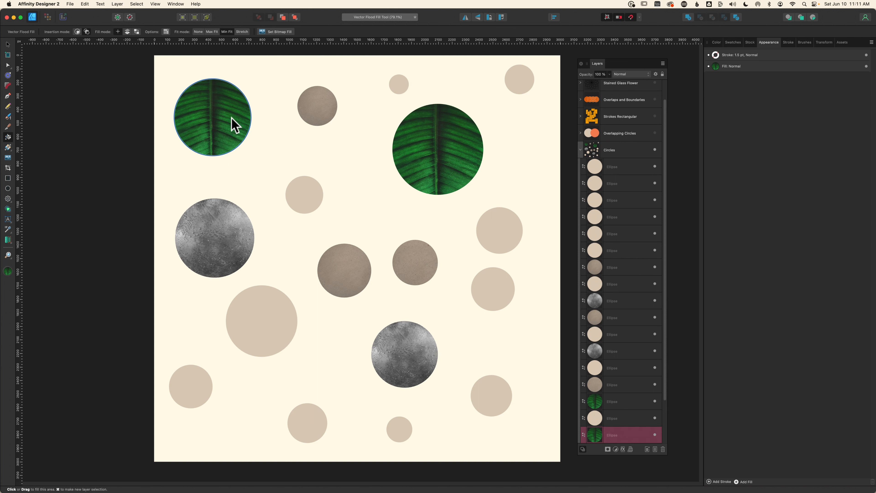
pyautogui.click(207, 100)
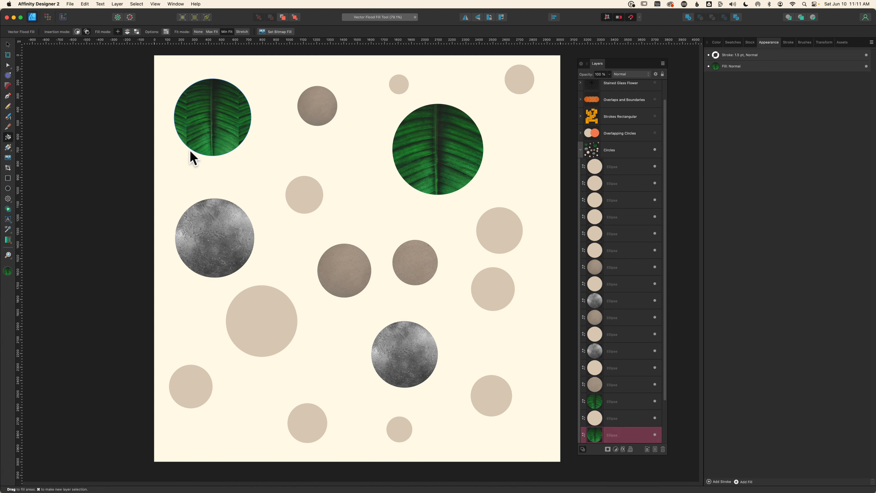
pyautogui.press('super+equal')
pyautogui.press('super+equal')
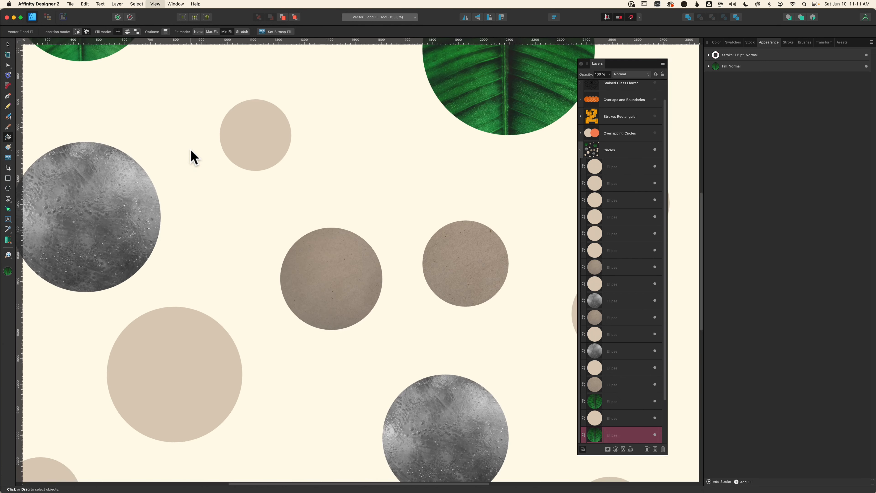
pyautogui.press('space')
pyautogui.moveTo(196, 138); pyautogui.dragTo(266, 254)
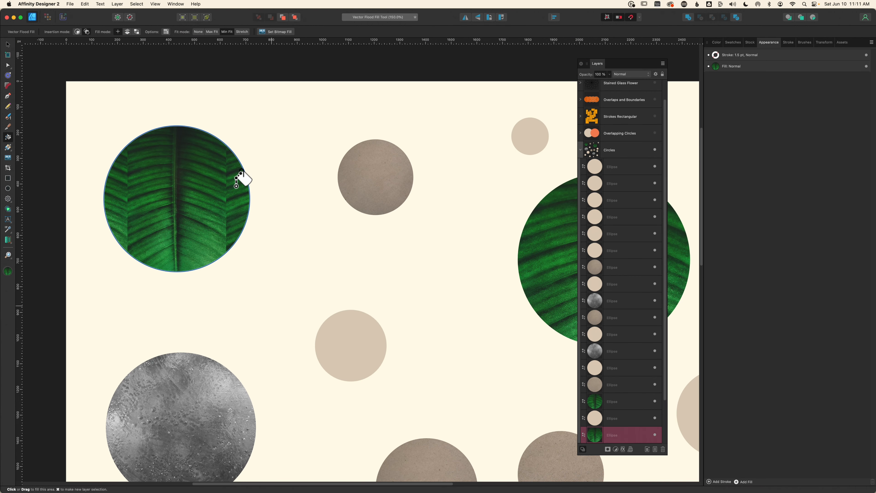
pyautogui.click(242, 32)
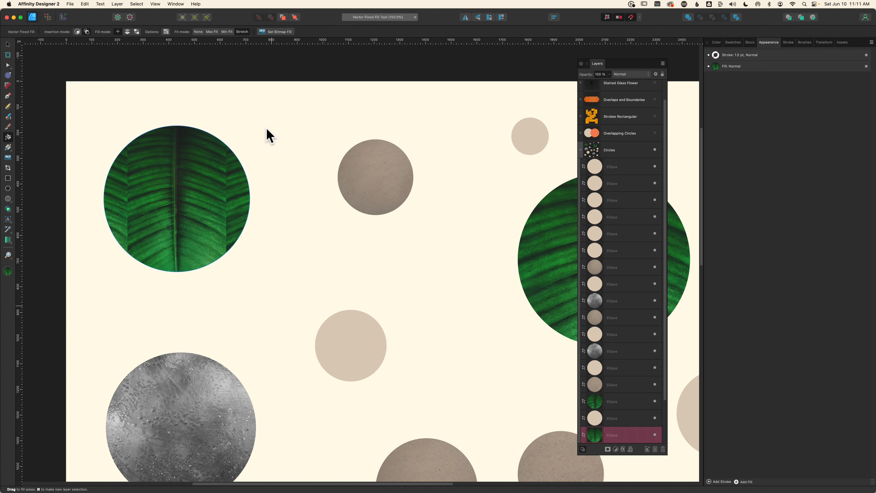
pyautogui.click(190, 202)
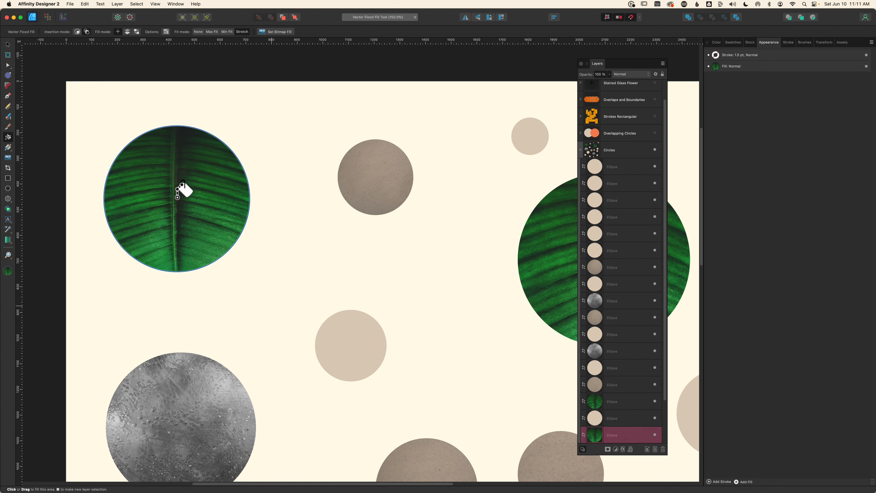
pyautogui.hscroll(3, 311, 236)
pyautogui.scroll(-1, 310, 236)
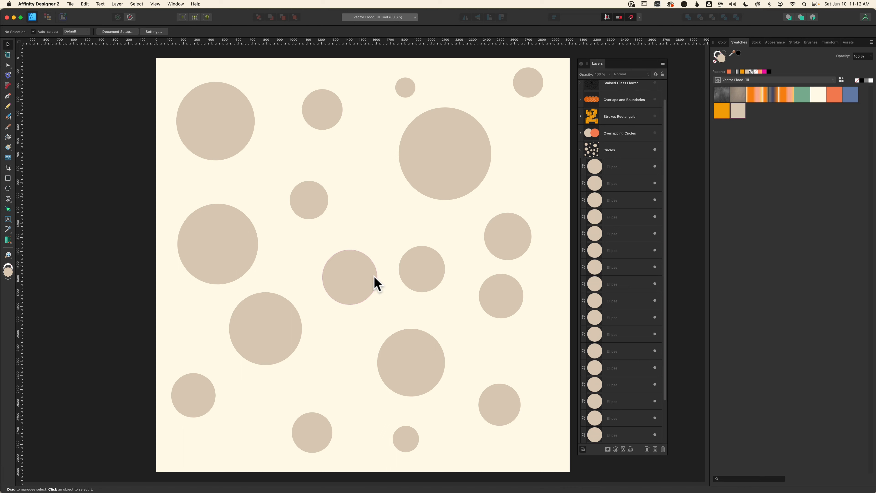
# Activate the Vector Flood Fill tool and load Texturelabs_Glass_153M Semi Transparent.png as its bitmap fill.
pyautogui.click(8, 138)
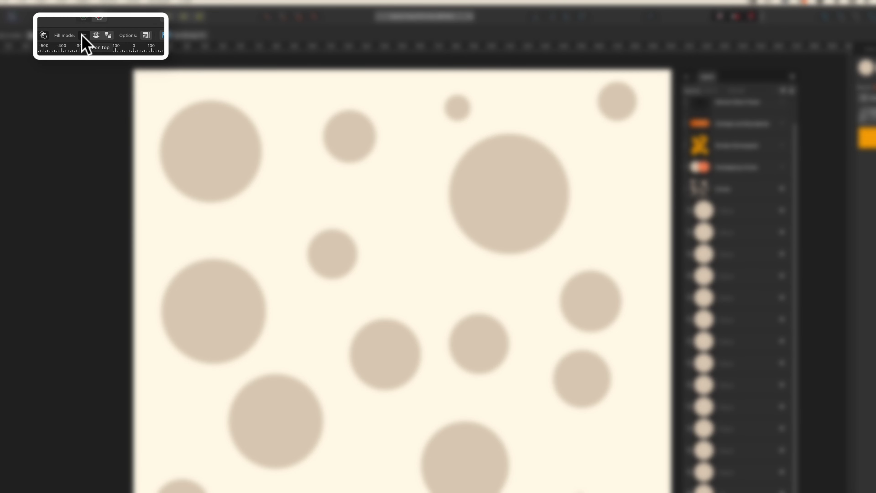
pyautogui.click(805, 100)
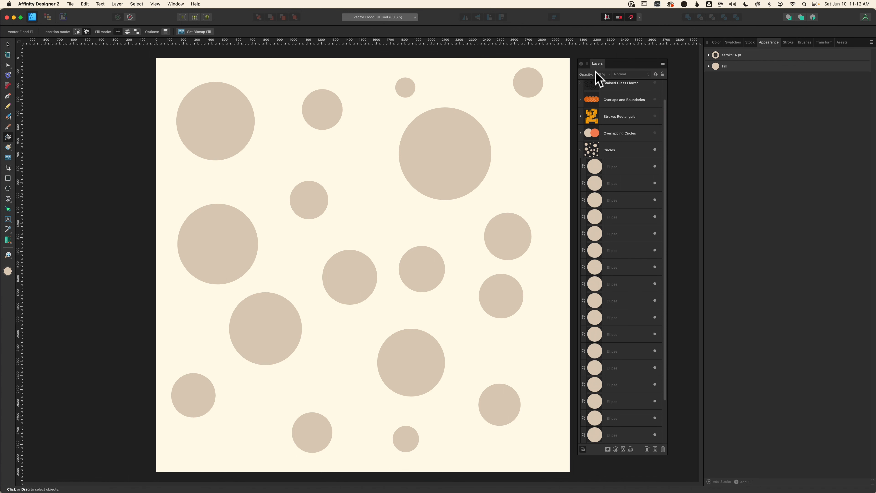
pyautogui.click(207, 31)
pyautogui.click(239, 115)
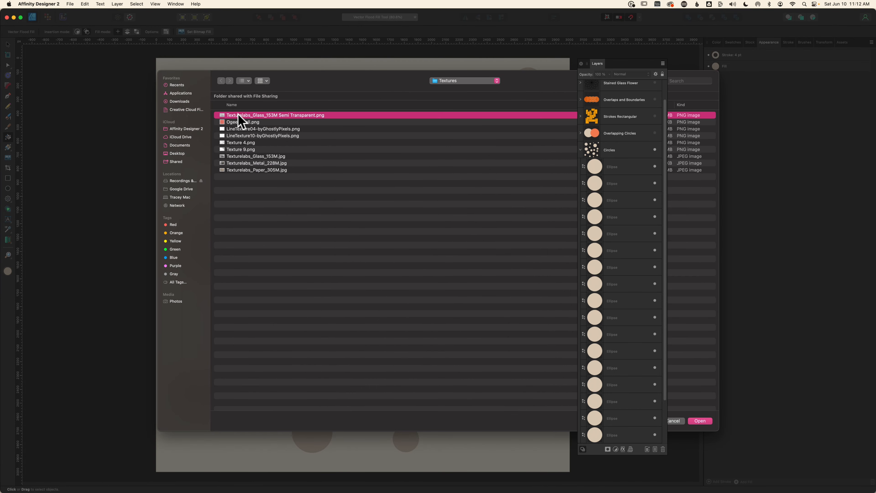
pyautogui.click(697, 421)
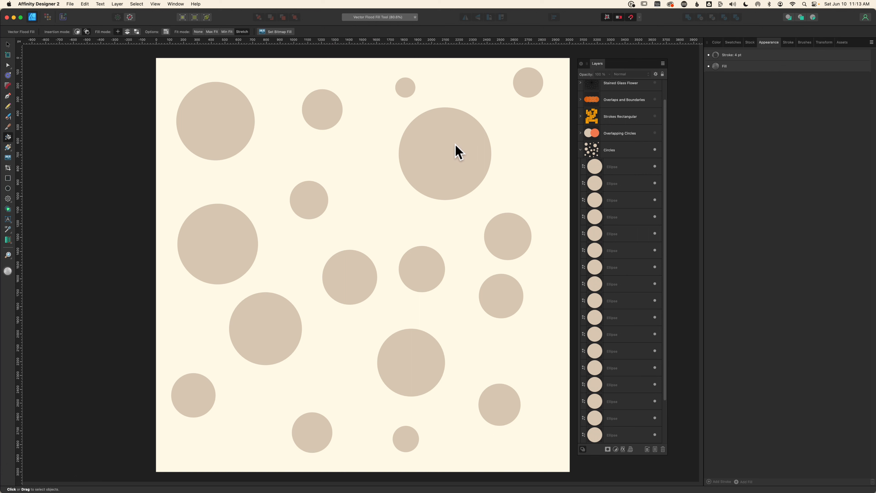
# Stack the semi-transparent glass texture four times on the large upper-right circle, and remove the added fills.
pyautogui.click(451, 150)
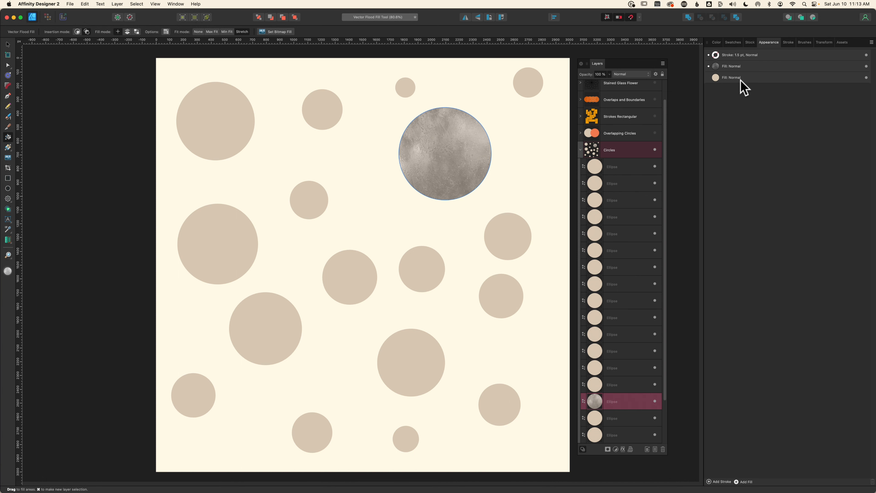
pyautogui.click(474, 157)
pyautogui.click(475, 155)
pyautogui.click(474, 158)
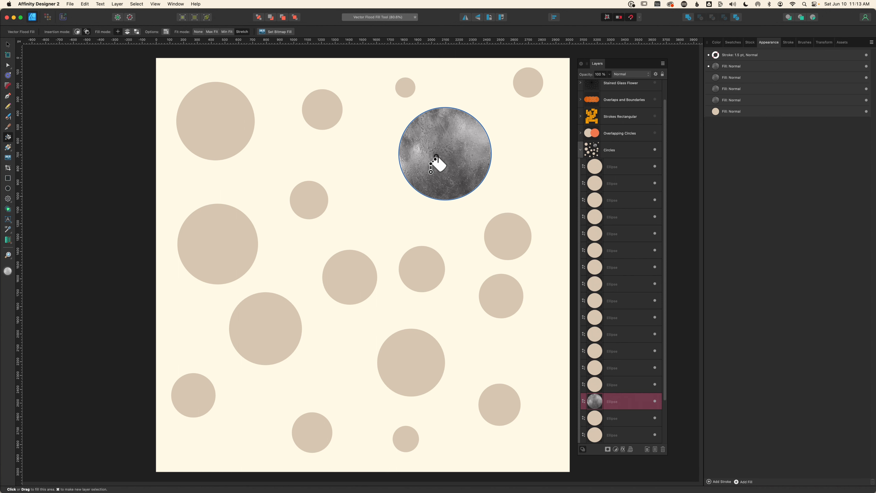
pyautogui.click(729, 66)
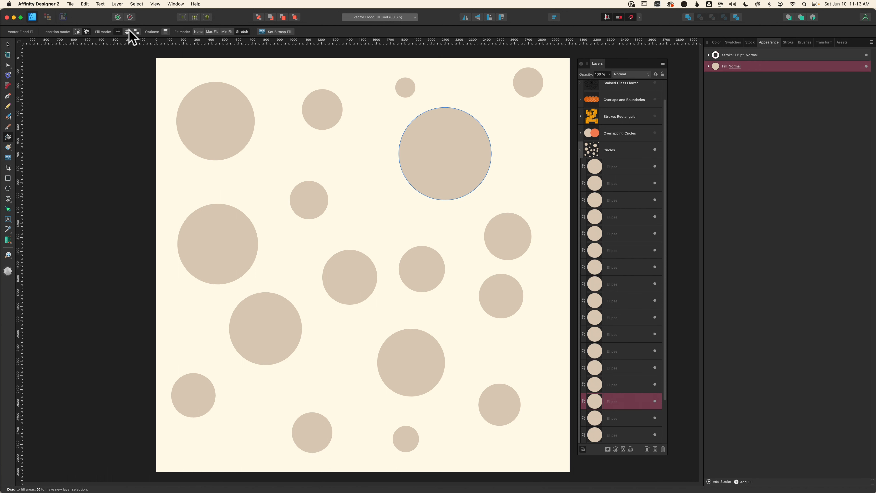
# Using the second fill mode, fill the large upper-right circle with the glass texture and add the orange gradient at 37% opacity over it.
pyautogui.click(128, 31)
pyautogui.click(456, 154)
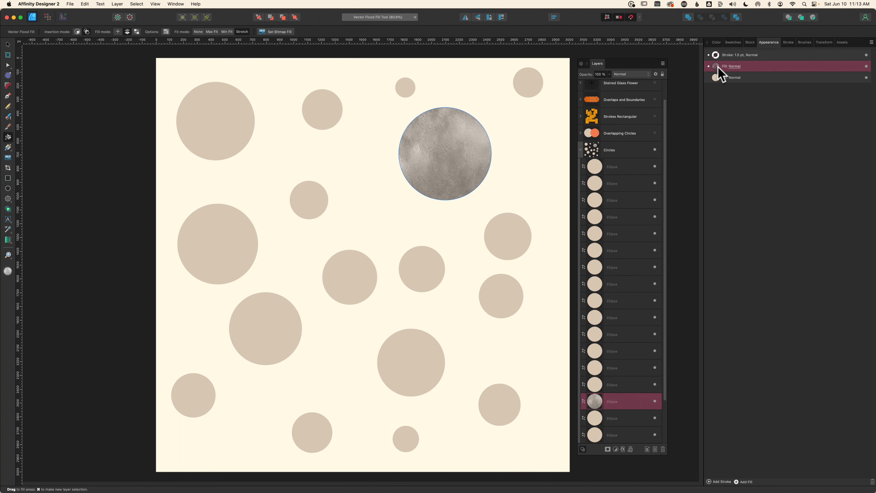
pyautogui.click(734, 42)
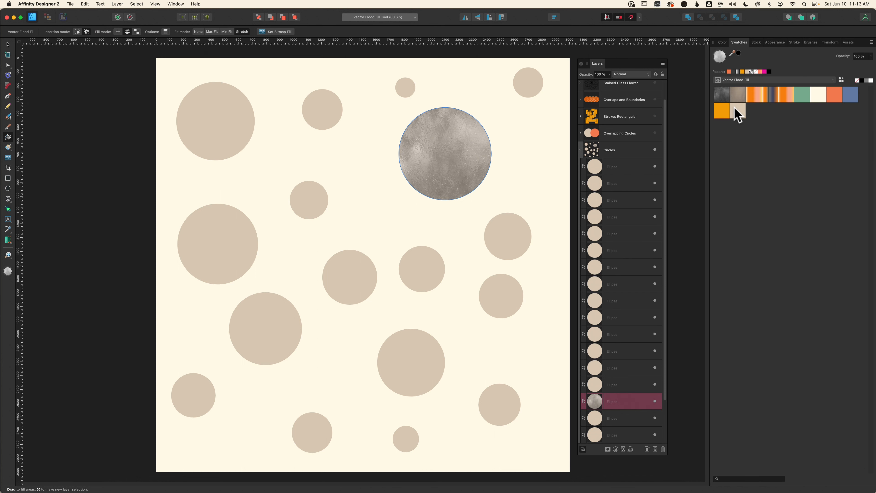
pyautogui.click(722, 114)
pyautogui.click(756, 92)
pyautogui.click(722, 43)
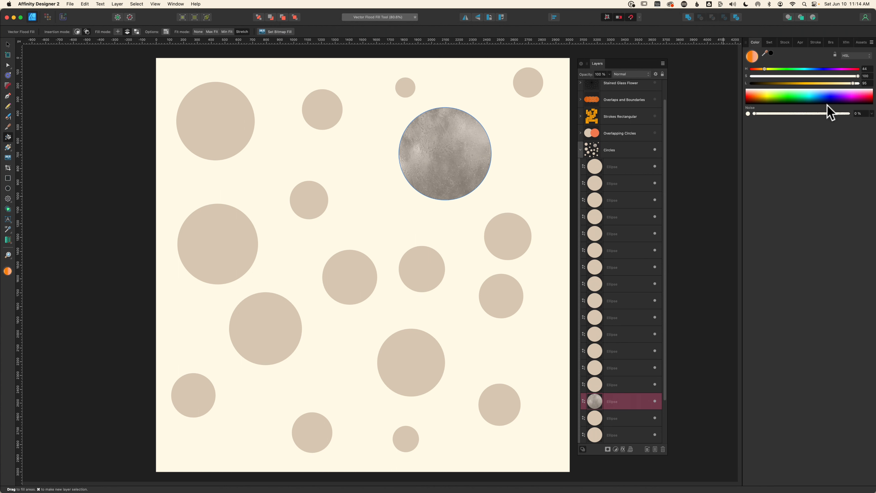
pyautogui.click(747, 114)
pyautogui.moveTo(836, 114); pyautogui.dragTo(789, 114)
pyautogui.click(469, 134)
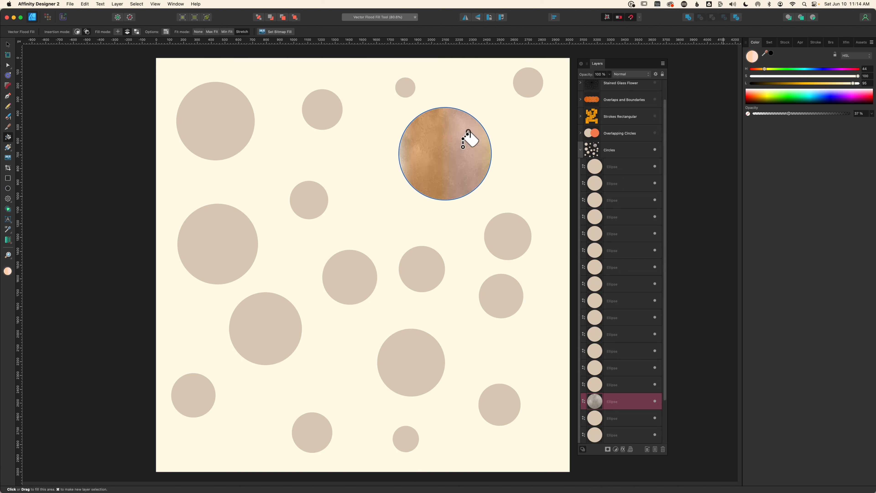
pyautogui.click(800, 42)
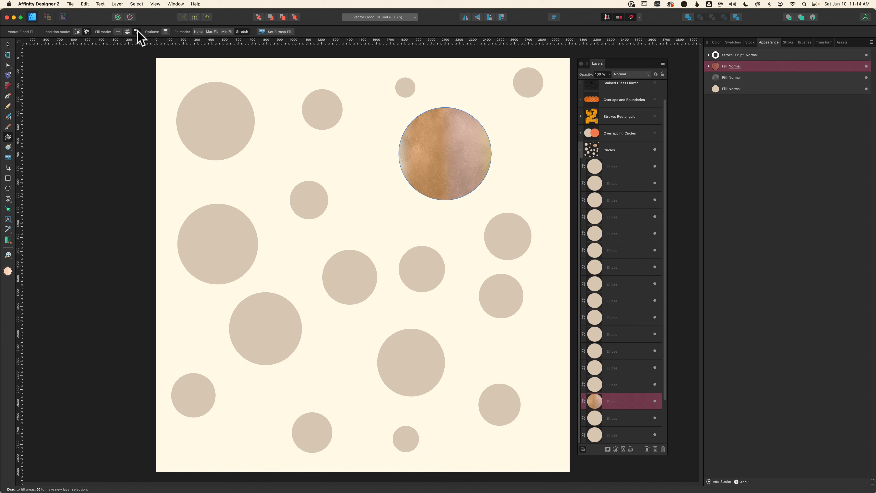
# Replace all fills of the large upper-right circle with the orange gradient at 43% opacity.
pyautogui.click(731, 42)
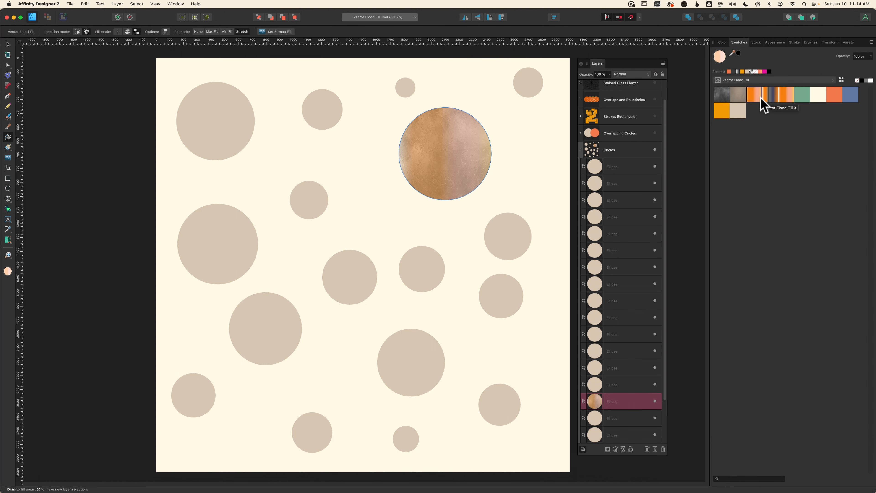
pyautogui.click(752, 98)
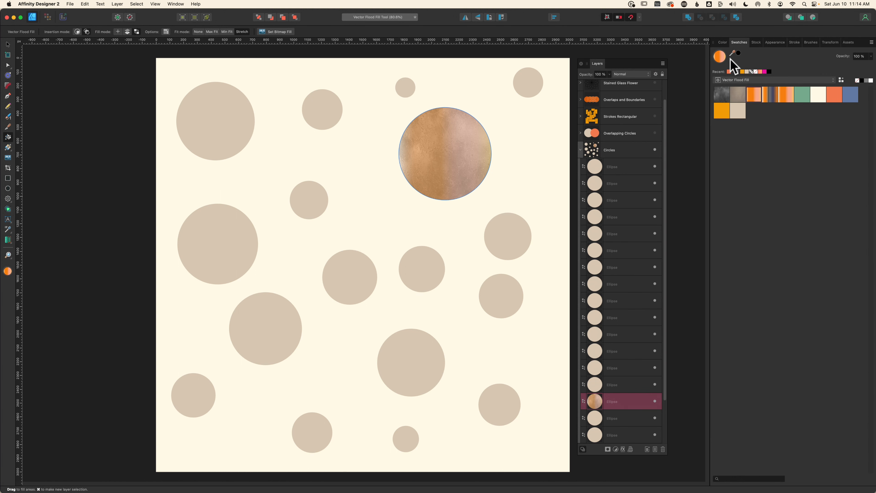
pyautogui.click(723, 42)
pyautogui.click(795, 113)
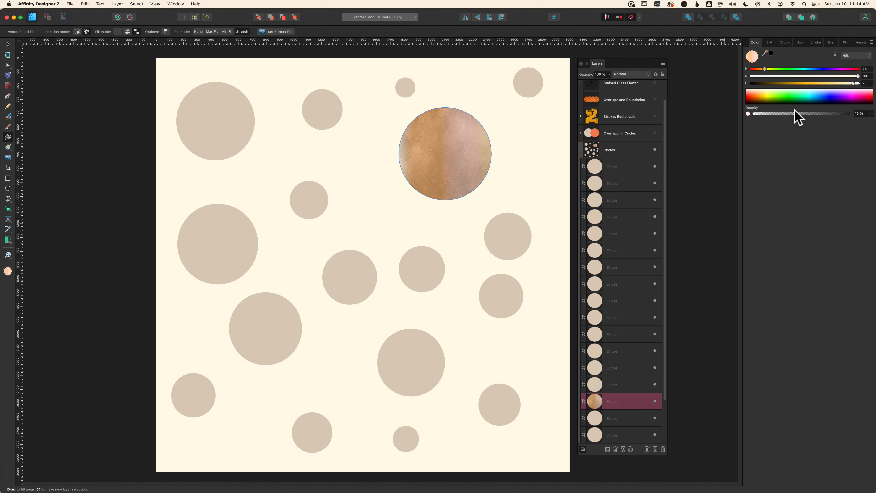
pyautogui.click(800, 43)
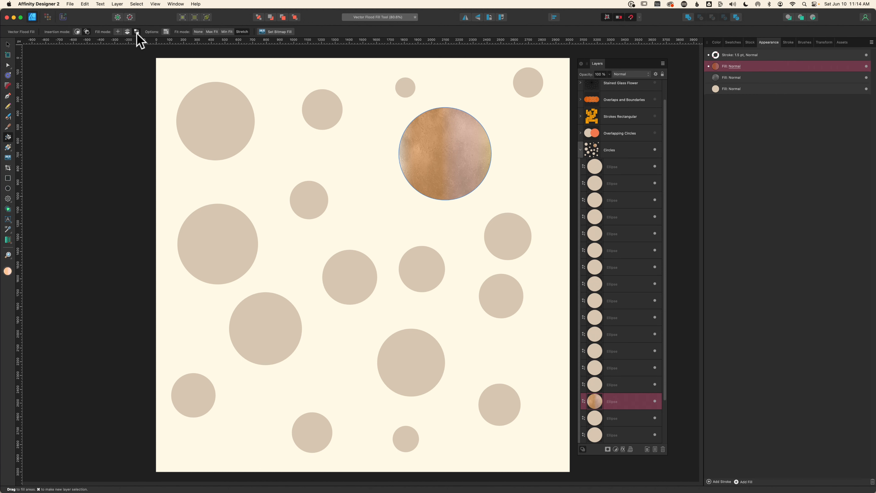
pyautogui.click(461, 149)
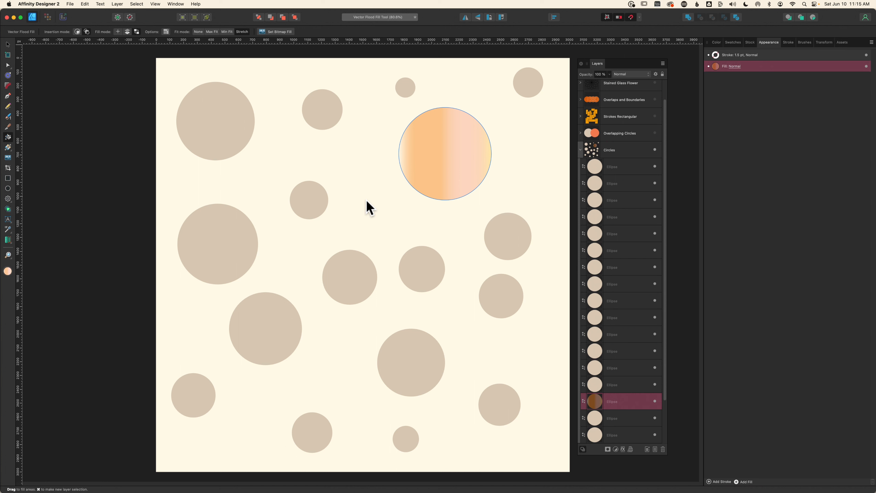
# Try to load the brown paper texture swatch as the fill and lower its opacity.
pyautogui.click(733, 42)
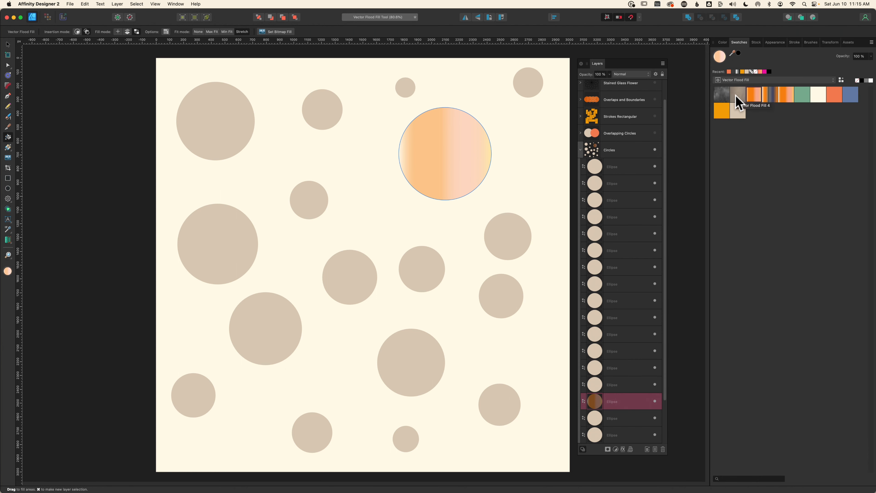
pyautogui.click(737, 97)
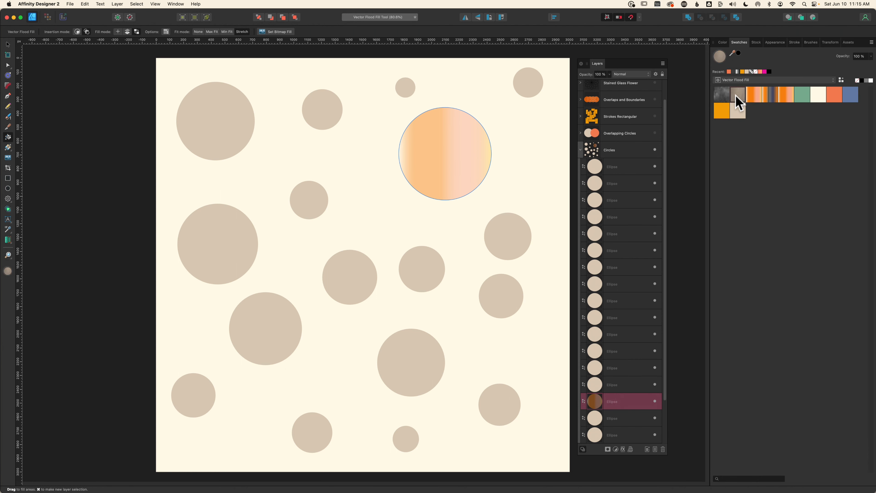
pyautogui.click(723, 41)
pyautogui.moveTo(848, 114); pyautogui.dragTo(795, 118)
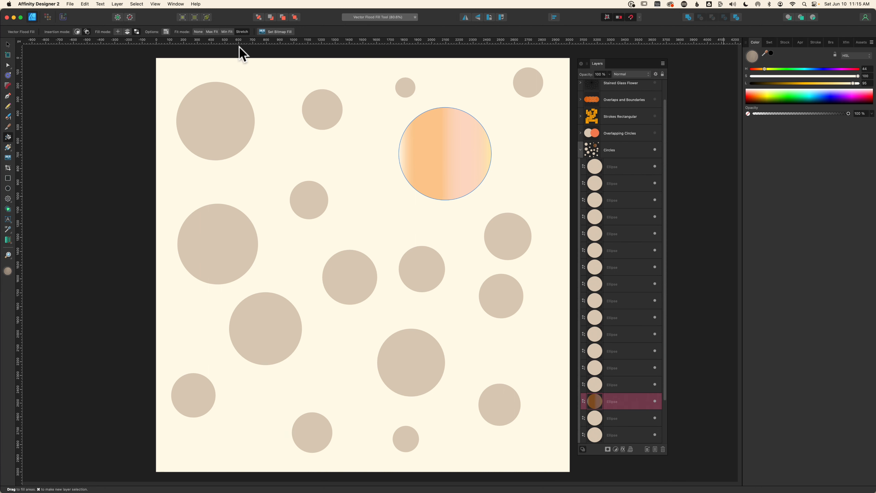
# Load Texturelabs_Glass_153M Semi Transparent.png as the bitmap fill and replace the large upper-right circle's fill with it.
pyautogui.click(275, 32)
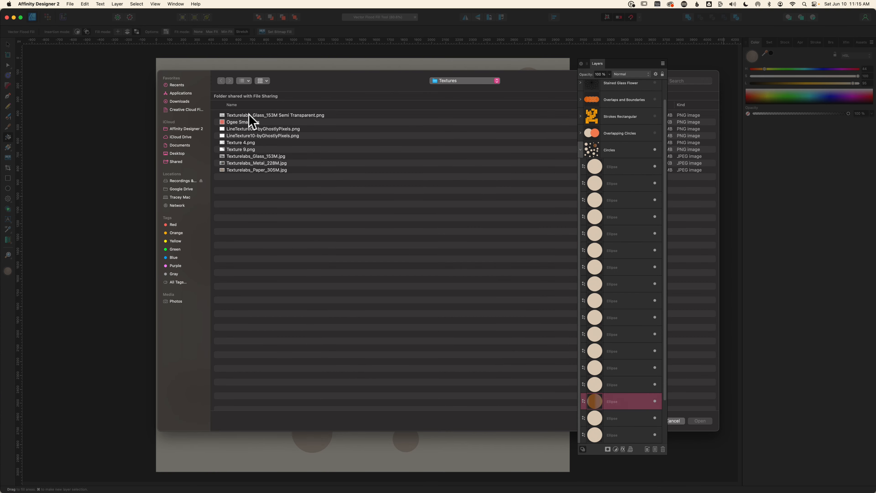
pyautogui.click(251, 115)
pyautogui.click(702, 421)
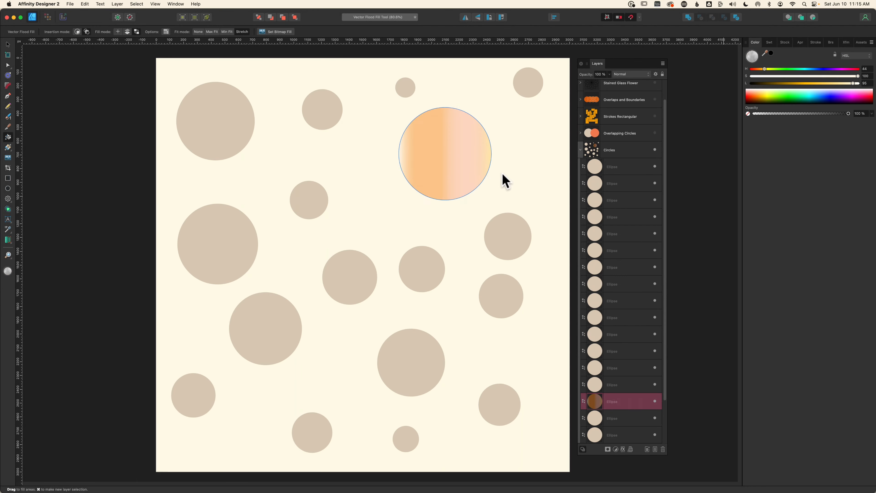
pyautogui.click(454, 158)
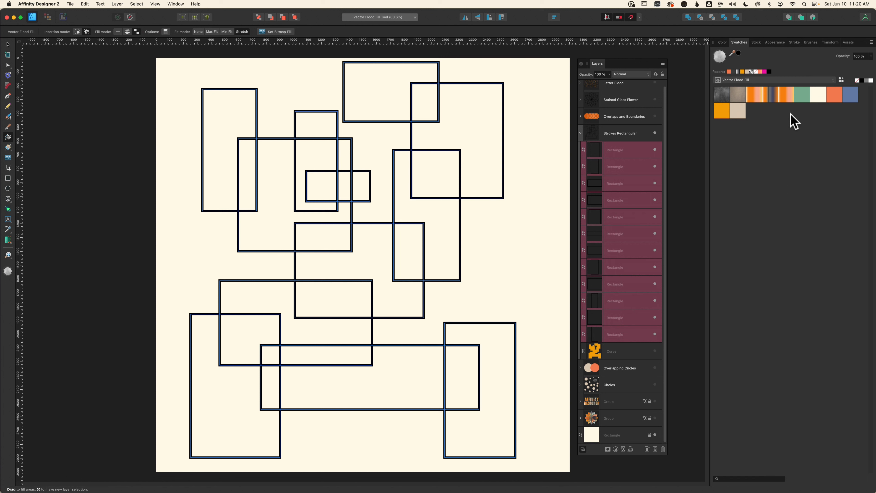
# Flood-fill five regions formed by the overlapping rectangles with the green swatch, and the large upper-right region with the orange swatch.
pyautogui.click(802, 97)
pyautogui.click(489, 387)
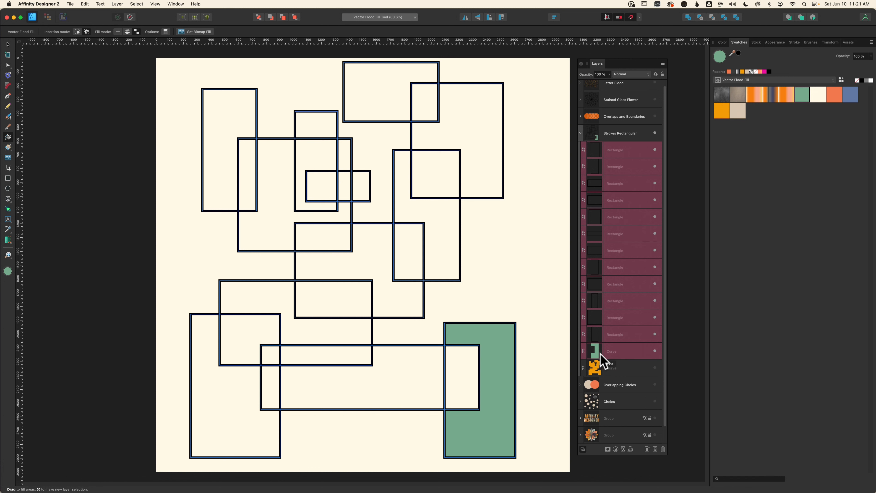
pyautogui.click(425, 95)
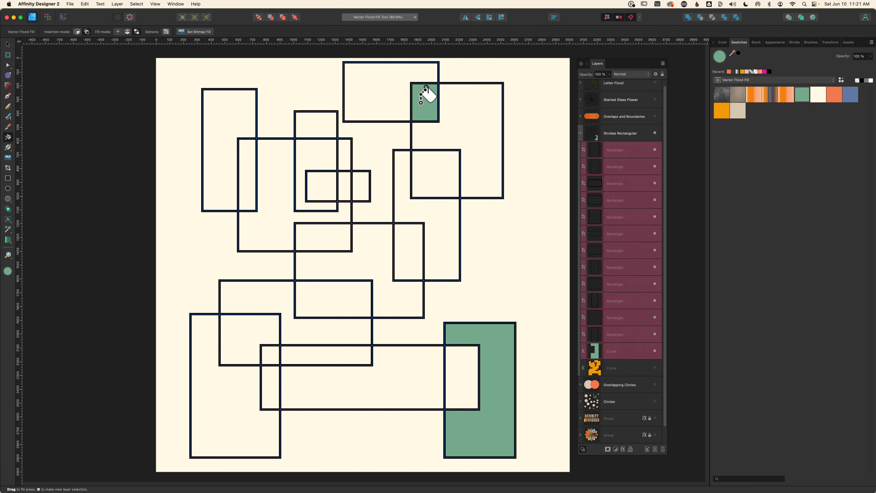
pyautogui.click(231, 104)
pyautogui.click(274, 297)
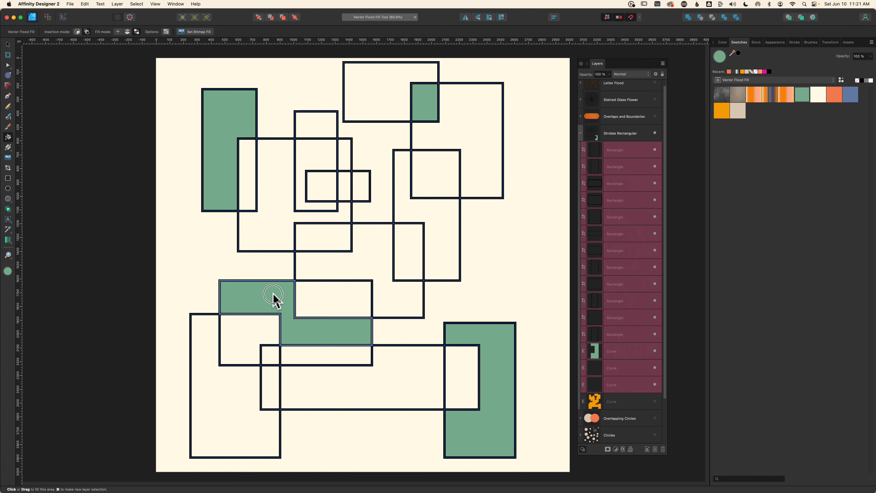
pyautogui.click(307, 190)
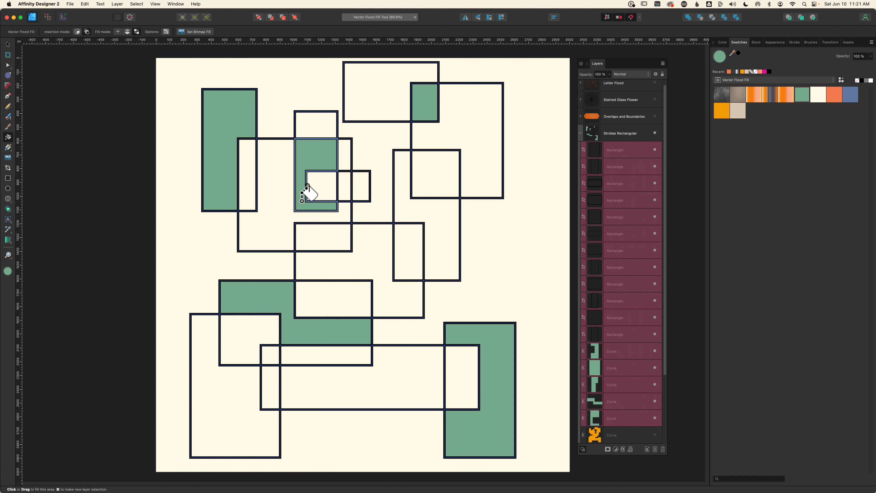
pyautogui.click(721, 111)
pyautogui.click(461, 125)
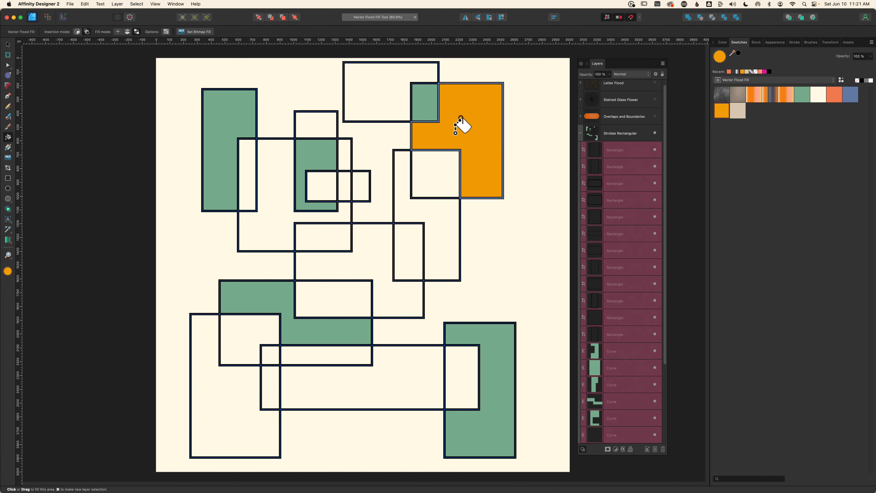
# Flood-fill the top of the narrow upper rectangle, the central region and the long lower rectangle's middle region with orange.
pyautogui.click(330, 119)
pyautogui.click(373, 245)
pyautogui.click(324, 383)
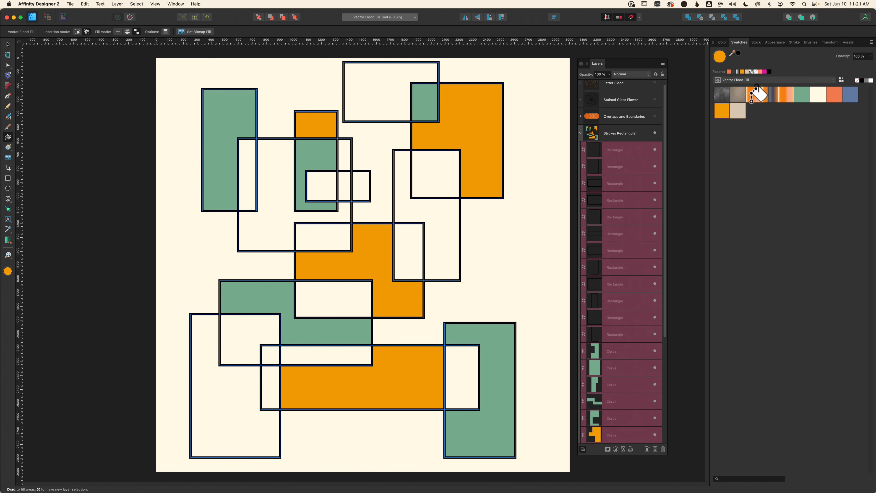
# Flood-fill the overlap below the orange upper-right region, the large upper-left region and the central overlap with the brown paper texture.
pyautogui.click(734, 93)
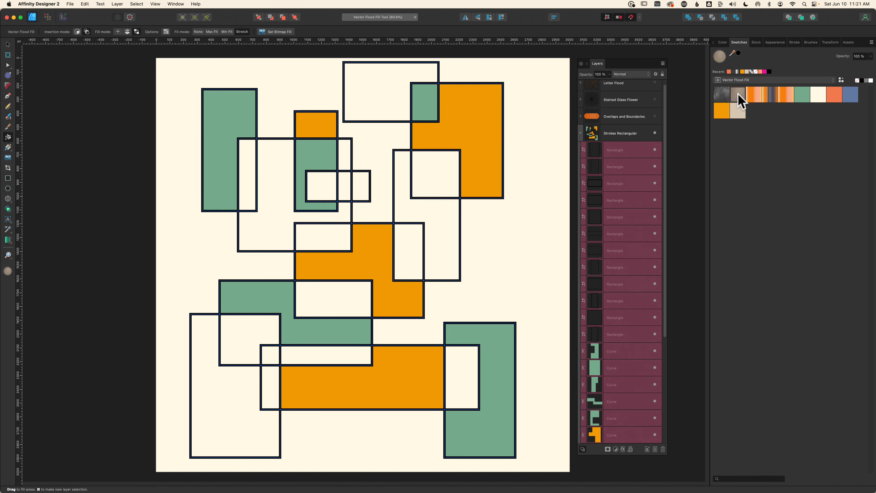
pyautogui.click(453, 170)
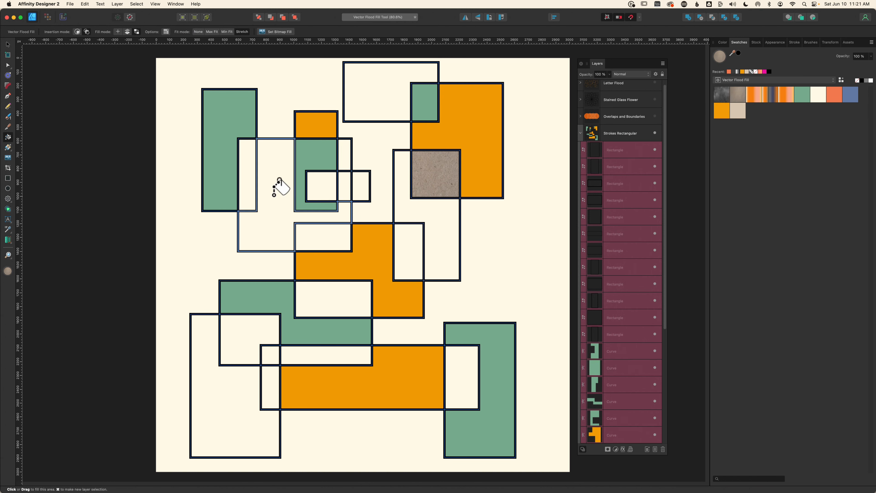
pyautogui.click(278, 188)
pyautogui.click(341, 298)
pyautogui.scroll(-5, 626, 391)
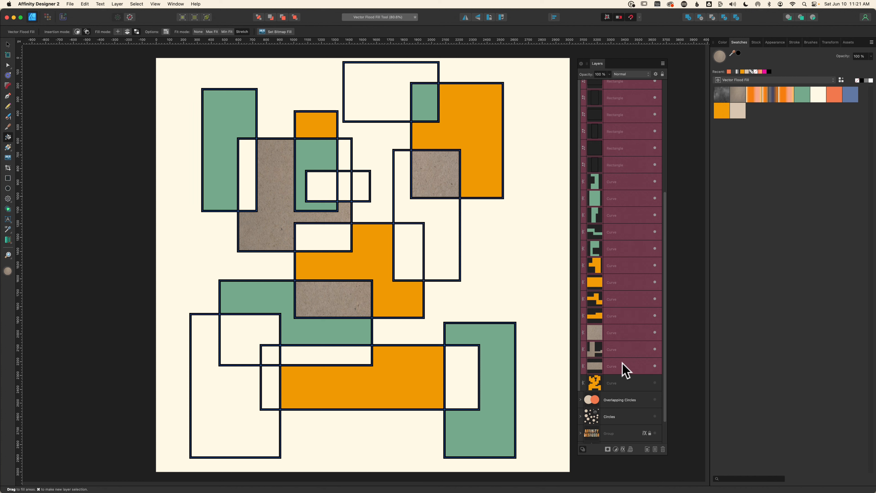
# Flood-fill the topmost rectangle, the tall right-hand rectangle, the thin lower overlap strip and the lower-left rectangle with the coral swatch.
pyautogui.click(834, 94)
pyautogui.click(375, 87)
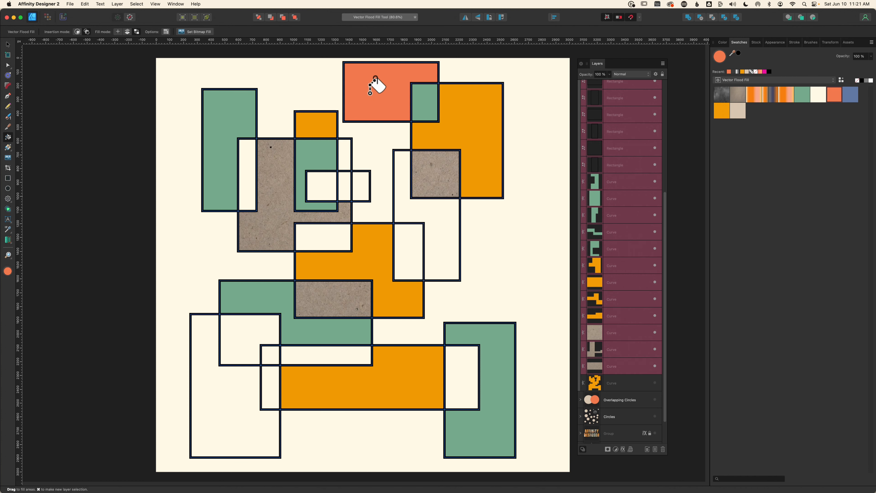
pyautogui.click(443, 278)
pyautogui.click(333, 352)
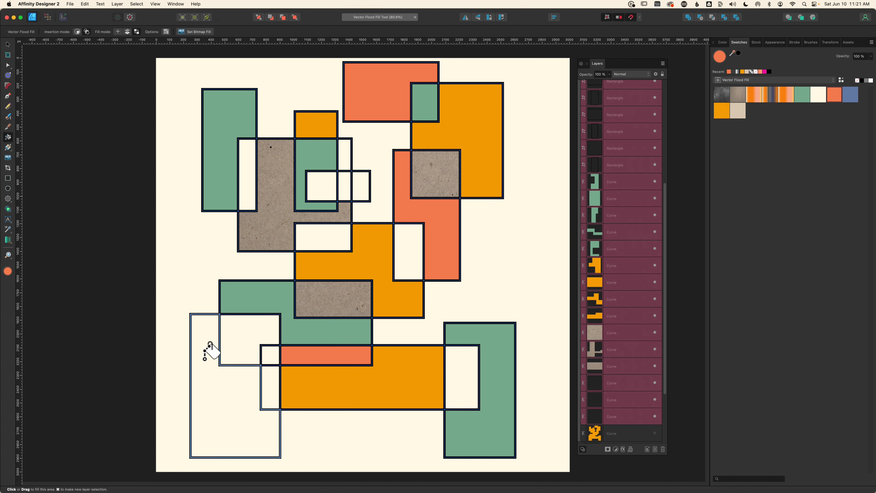
pyautogui.click(207, 352)
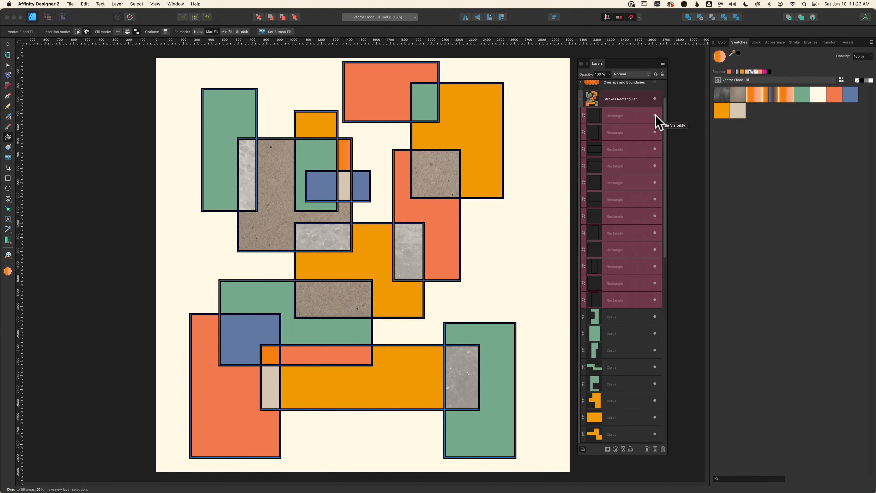
# Hide all the selected outline rectangles in the Strokes Rectangular group.
pyautogui.click(655, 115)
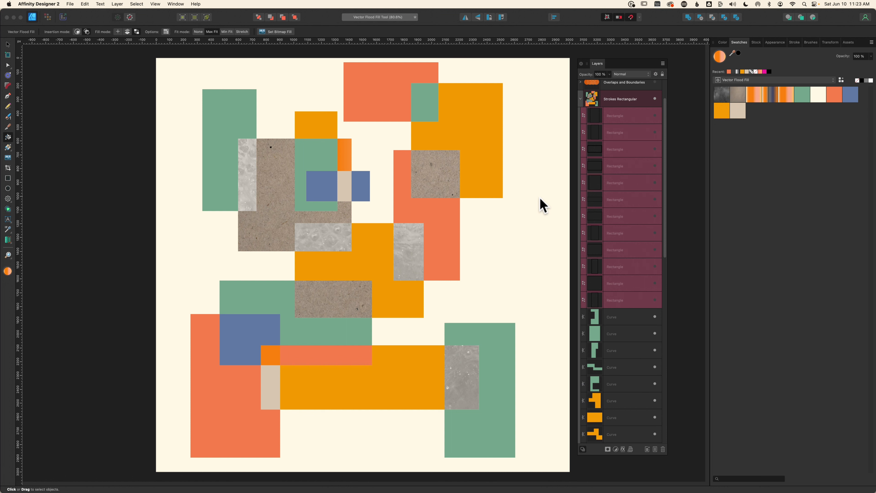
# Try moving the orange upper-right shape to the right and pulling its lower-right corner node outward, and undo these edits.
pyautogui.press('v')
pyautogui.click(493, 181)
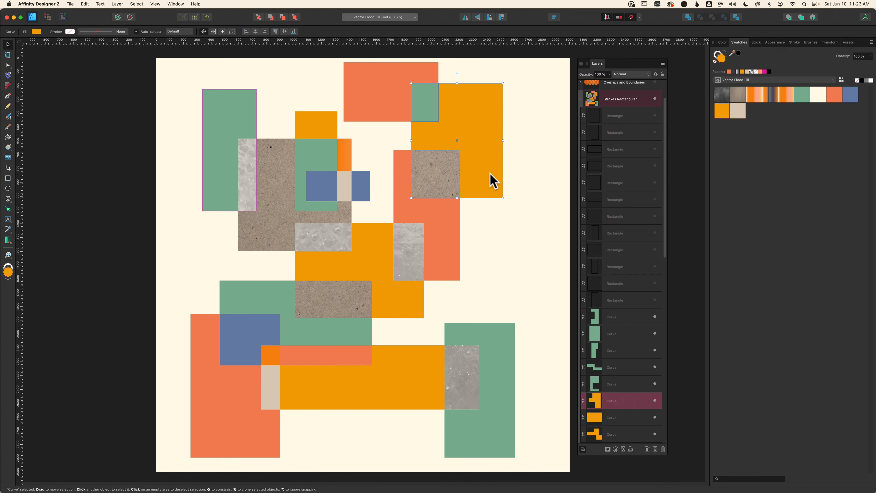
pyautogui.moveTo(488, 178); pyautogui.dragTo(504, 182)
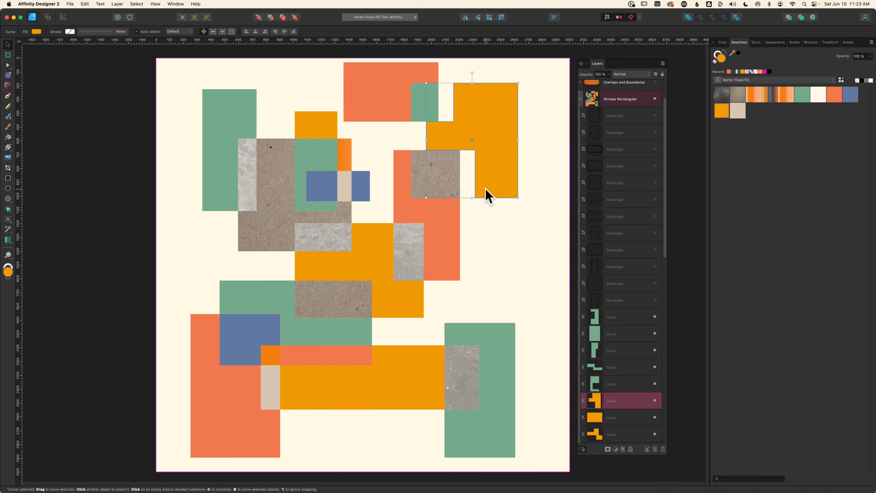
pyautogui.press('a')
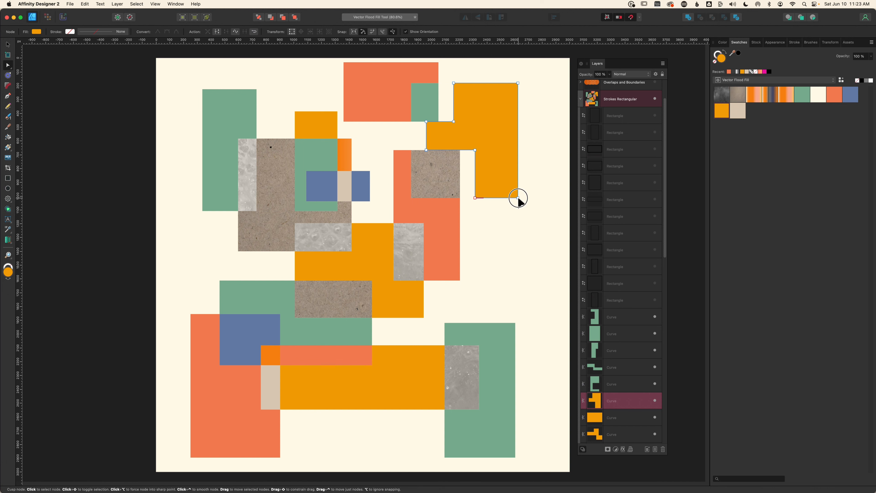
pyautogui.moveTo(517, 198); pyautogui.dragTo(534, 196)
pyautogui.press('super+z')
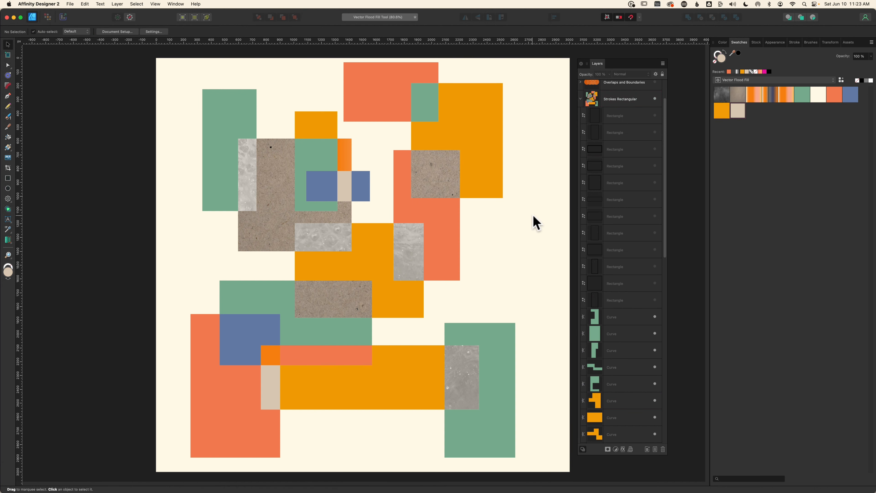
# Open the layer effects for the uppermost green curve layer and adjust an effect setting.
pyautogui.scroll(-5, 535, 258)
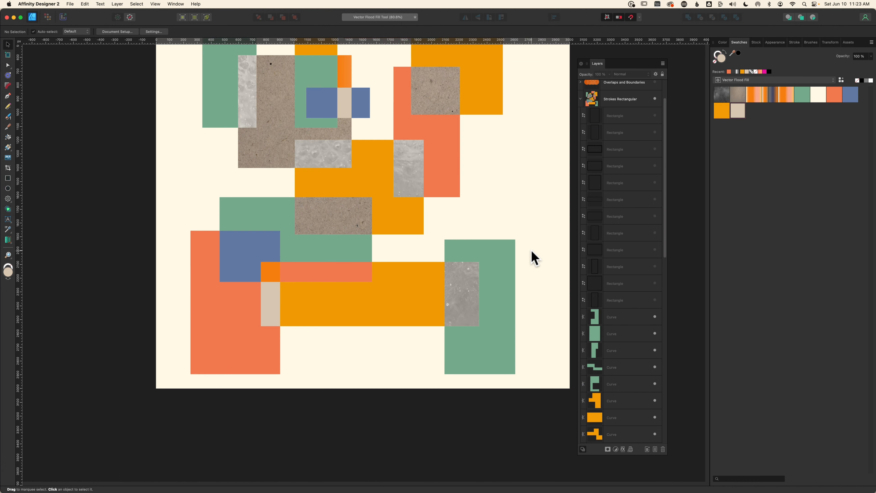
pyautogui.scroll(2, 535, 258)
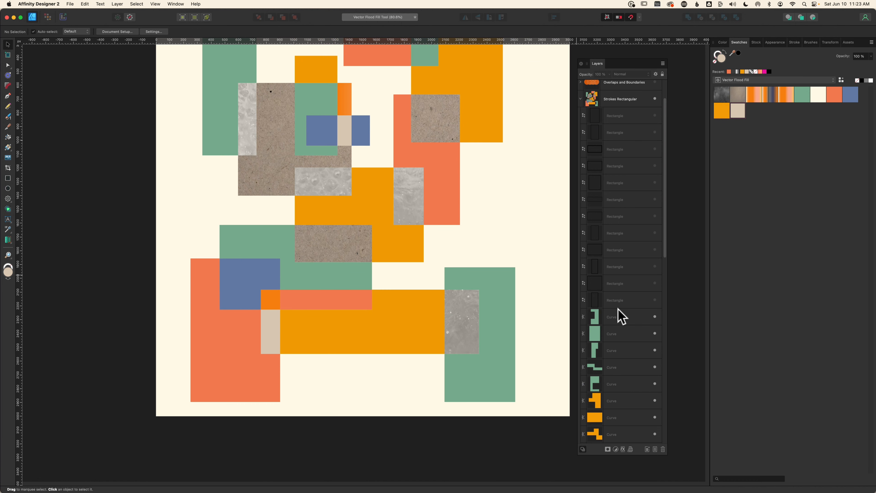
pyautogui.click(617, 317)
pyautogui.click(623, 449)
pyautogui.moveTo(742, 302); pyautogui.dragTo(753, 303)
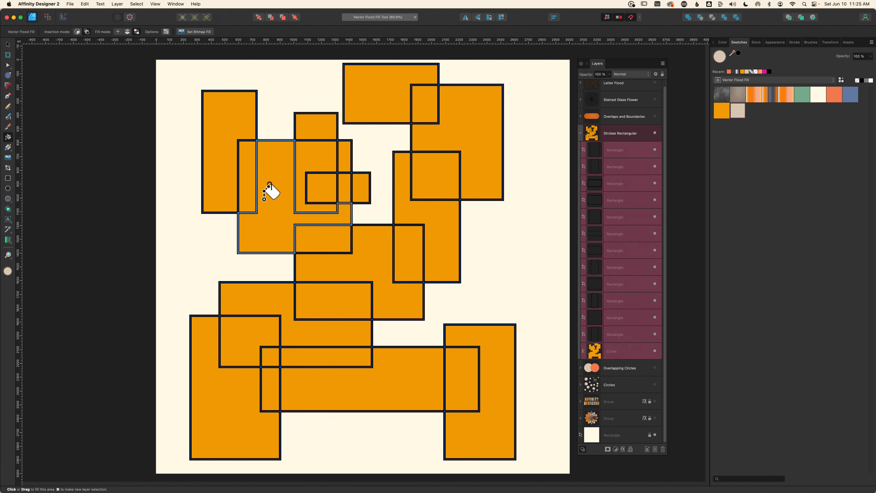
# Flood-fill all connected regions of the large upper-right rectangle with the green swatch in one pass.
pyautogui.click(803, 94)
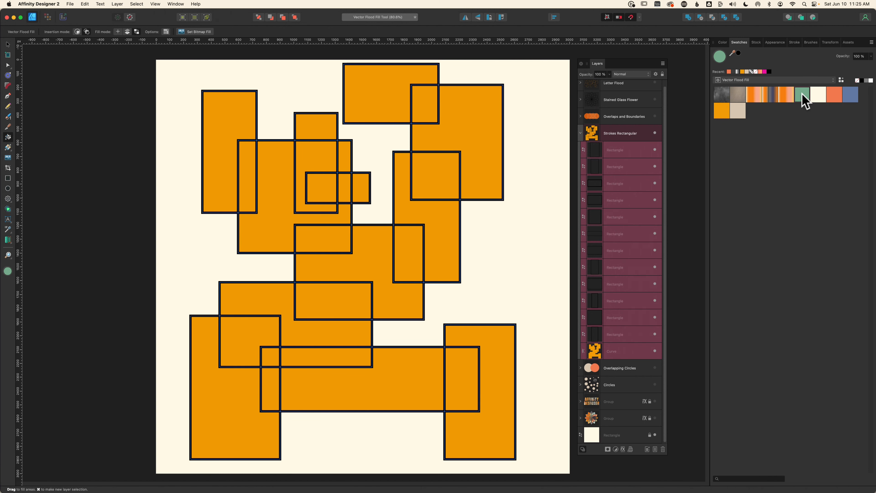
pyautogui.moveTo(462, 107); pyautogui.dragTo(434, 90)
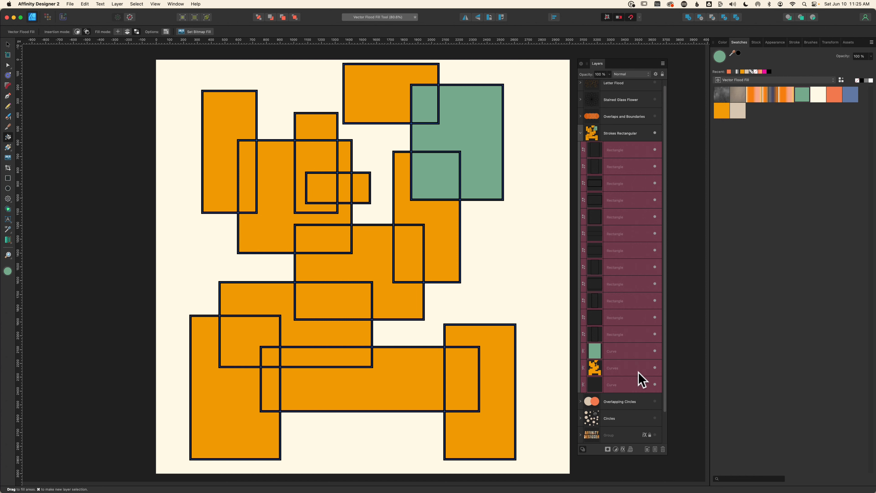
# Hide the orange curves layer and flood-fill the two regions of the lower-right rectangle with green.
pyautogui.keyDown('super'); pyautogui.click(657, 366); pyautogui.keyUp('super')
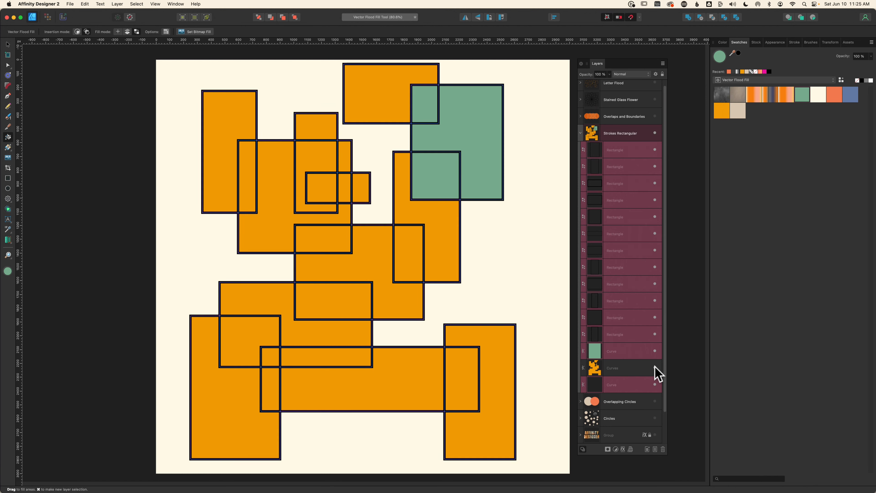
pyautogui.click(655, 367)
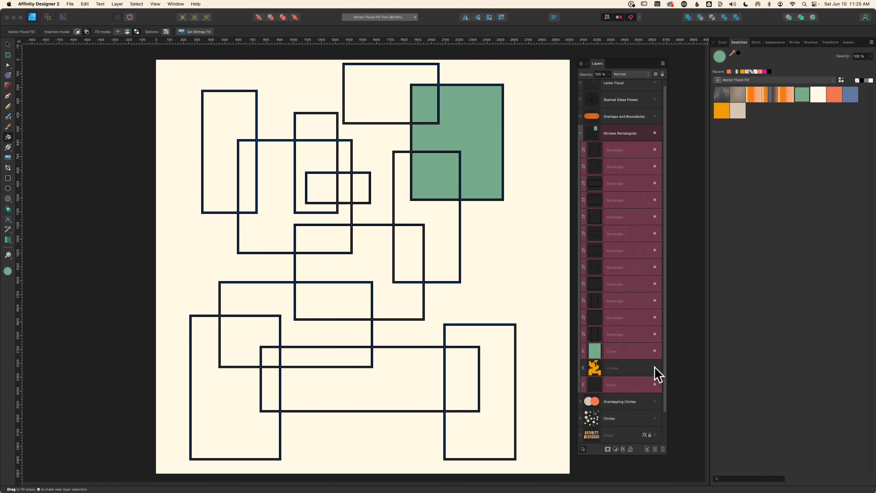
pyautogui.click(500, 343)
pyautogui.click(469, 360)
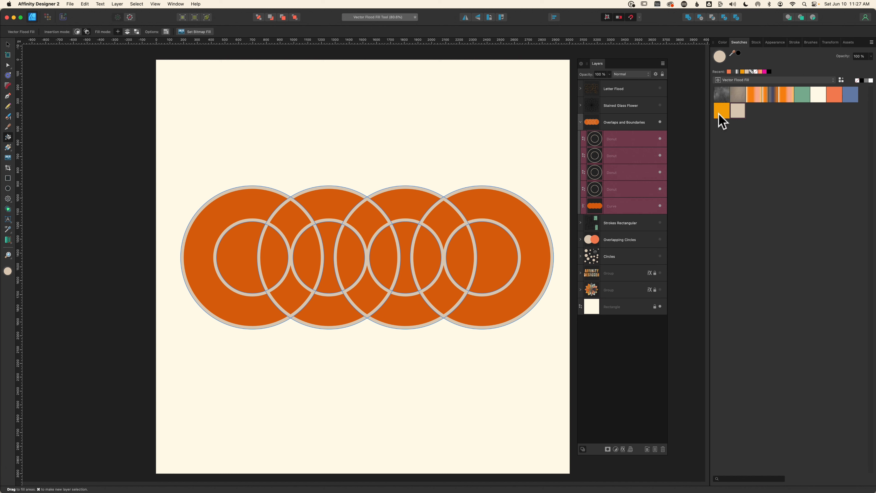
# Flood-fill the four overlapping rings from right to left with beige, orange, blue and green.
pyautogui.moveTo(542, 242)
pyautogui.mouseDown()
pyautogui.moveTo(471, 205)
pyautogui.moveTo(441, 222)
pyautogui.moveTo(433, 255)
pyautogui.mouseUp()
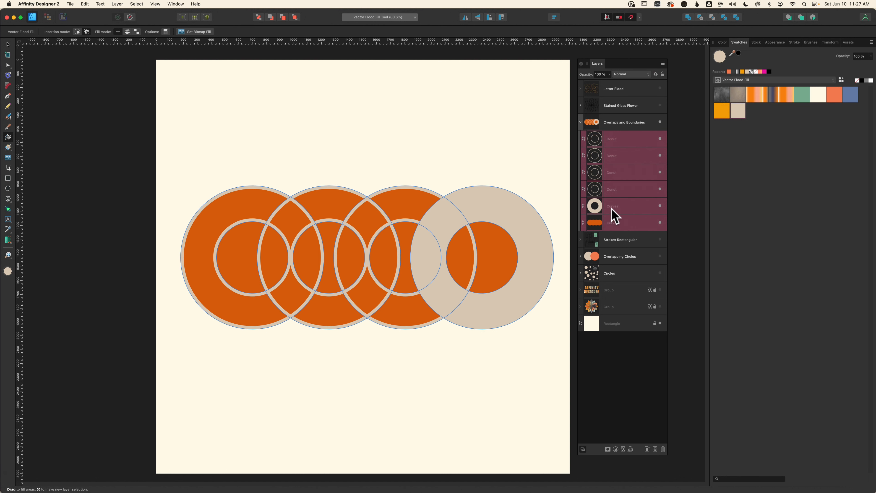
pyautogui.moveTo(376, 257)
pyautogui.mouseDown()
pyautogui.moveTo(364, 223)
pyautogui.moveTo(302, 218)
pyautogui.moveTo(279, 269)
pyautogui.moveTo(348, 303)
pyautogui.moveTo(362, 297)
pyautogui.mouseUp()
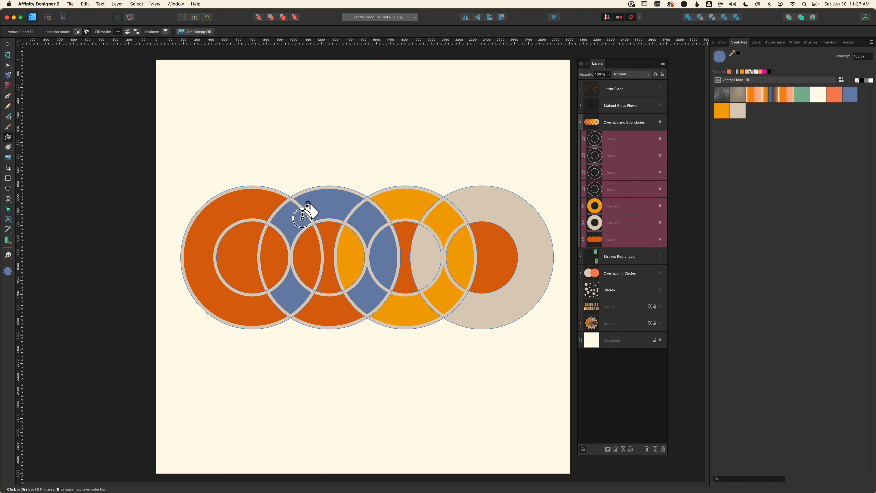
pyautogui.click(802, 95)
pyautogui.moveTo(309, 255)
pyautogui.mouseDown()
pyautogui.moveTo(299, 219)
pyautogui.moveTo(249, 196)
pyautogui.mouseUp()
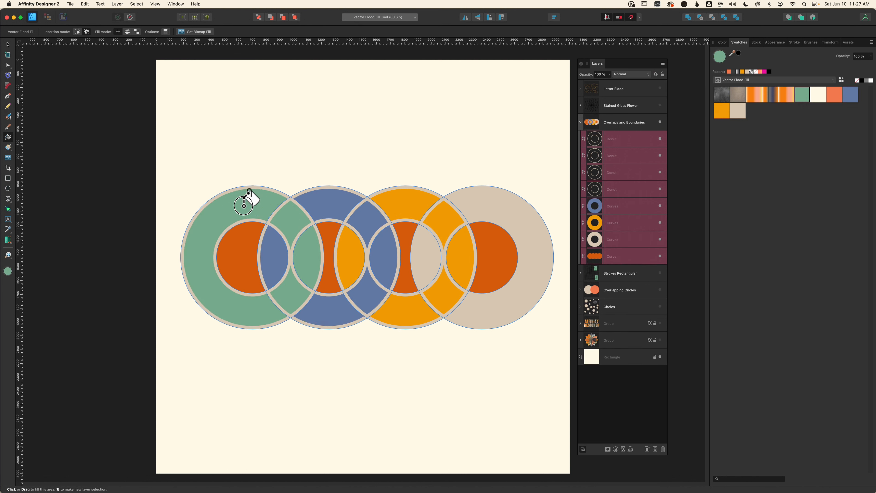
# Hide the four ring fill layers together with the dark orange base curve.
pyautogui.click(636, 209)
pyautogui.keyDown('shift'); pyautogui.click(644, 256); pyautogui.keyUp('shift')
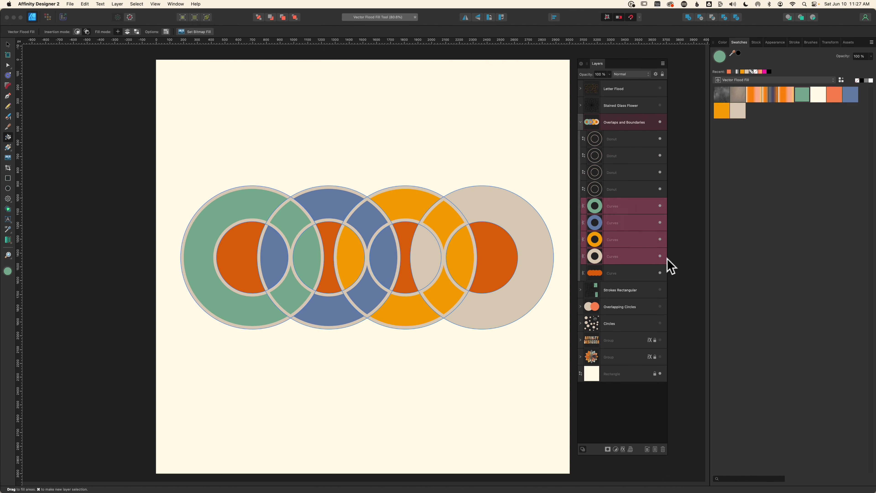
pyautogui.keyDown('shift'); pyautogui.click(658, 278); pyautogui.keyUp('shift')
pyautogui.click(660, 273)
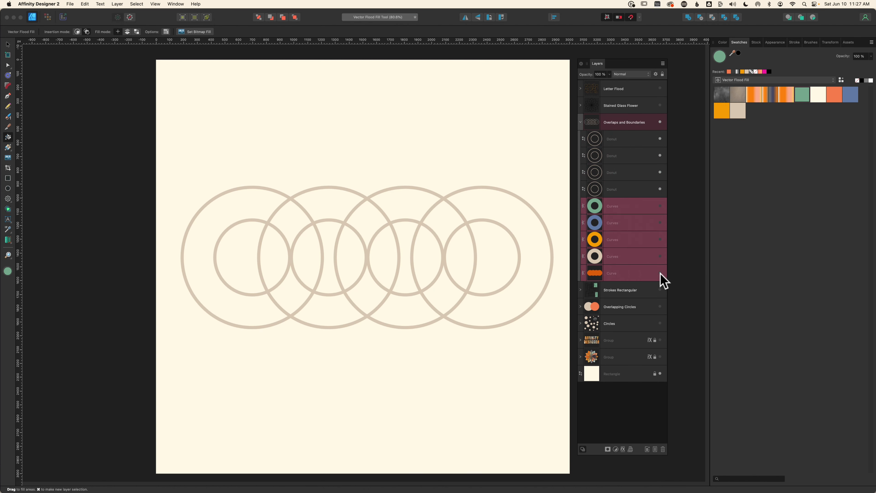
# Select the four donut outline layers and flood-fill the rightmost ring with the orange swatch.
pyautogui.click(617, 191)
pyautogui.keyDown('shift'); pyautogui.click(624, 138); pyautogui.keyUp('shift')
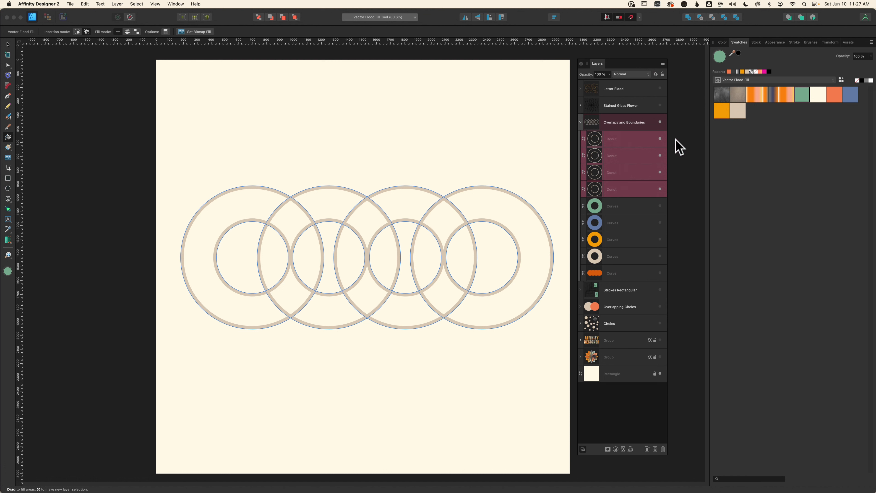
pyautogui.click(721, 112)
pyautogui.click(511, 312)
pyautogui.moveTo(511, 312)
pyautogui.mouseDown()
pyautogui.moveTo(537, 246)
pyautogui.moveTo(507, 190)
pyautogui.moveTo(450, 205)
pyautogui.moveTo(431, 227)
pyautogui.moveTo(429, 256)
pyautogui.mouseUp()
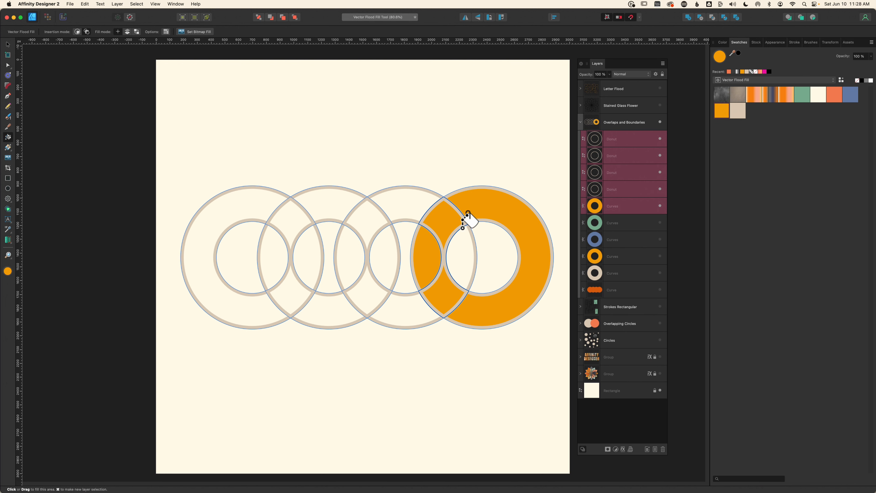
# Flood-fill the third ring with coral, the second ring with blue and the leftmost ring with green.
pyautogui.click(834, 94)
pyautogui.moveTo(437, 285)
pyautogui.mouseDown()
pyautogui.moveTo(454, 229)
pyautogui.moveTo(386, 211)
pyautogui.moveTo(358, 268)
pyautogui.moveTo(417, 295)
pyautogui.mouseUp()
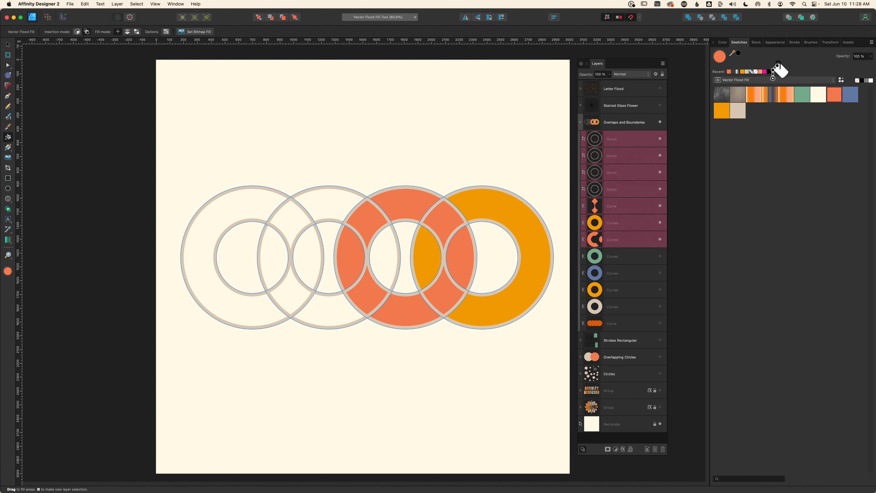
pyautogui.click(855, 94)
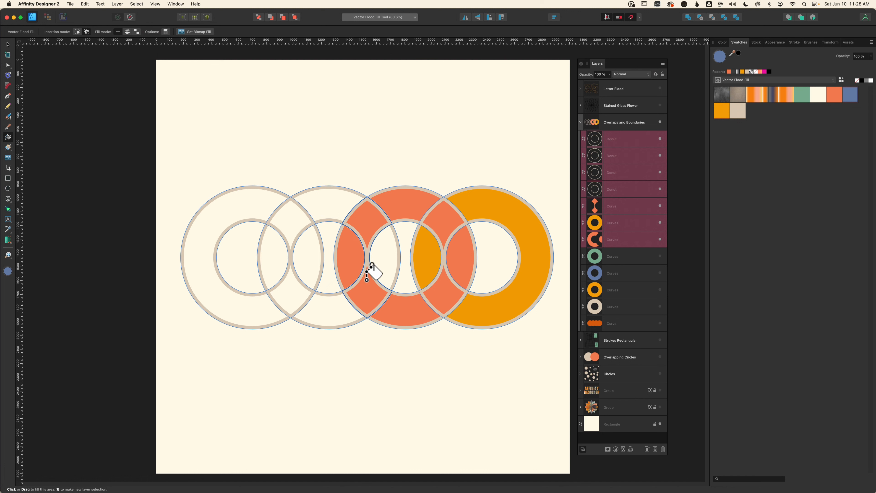
pyautogui.moveTo(328, 310)
pyautogui.mouseDown()
pyautogui.moveTo(384, 254)
pyautogui.moveTo(320, 208)
pyautogui.moveTo(280, 231)
pyautogui.moveTo(281, 263)
pyautogui.mouseUp()
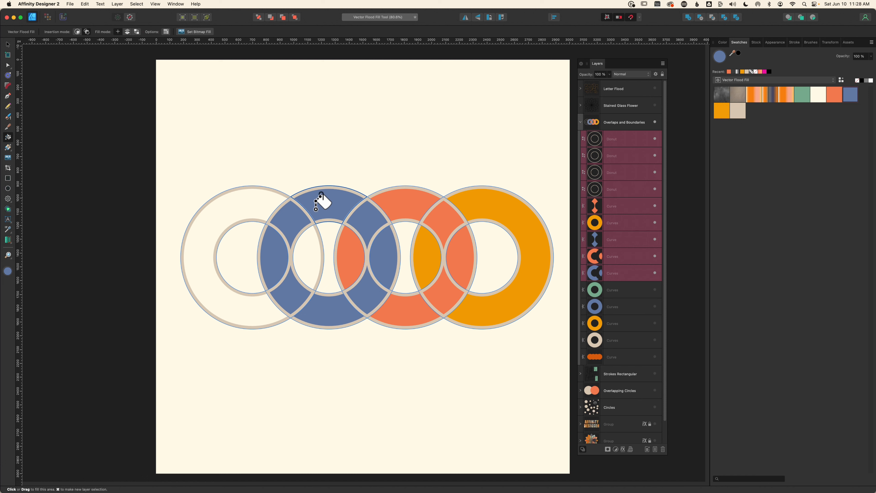
pyautogui.click(802, 95)
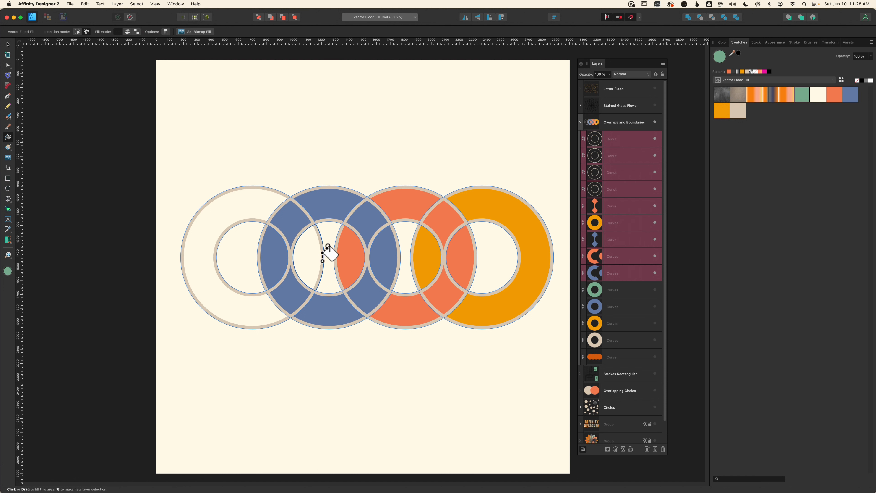
pyautogui.click(304, 224)
pyautogui.click(197, 249)
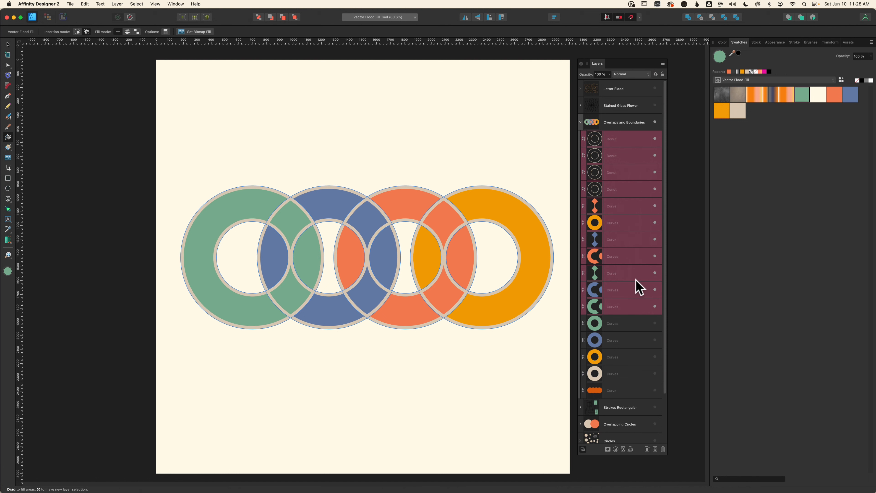
# Delete the second set of ring fill layers.
pyautogui.click(662, 449)
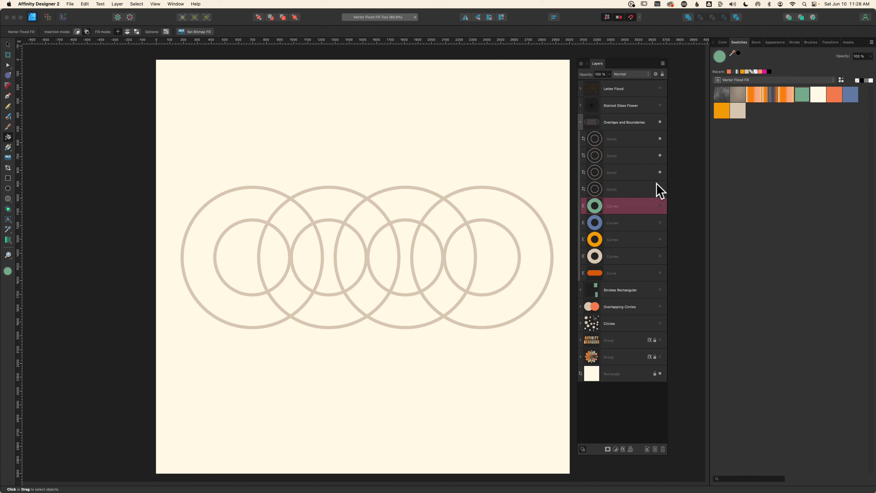
# Hide the four donut outline layers and show the green ring fill layer.
pyautogui.click(652, 189)
pyautogui.keyDown('shift'); pyautogui.click(639, 141); pyautogui.keyUp('shift')
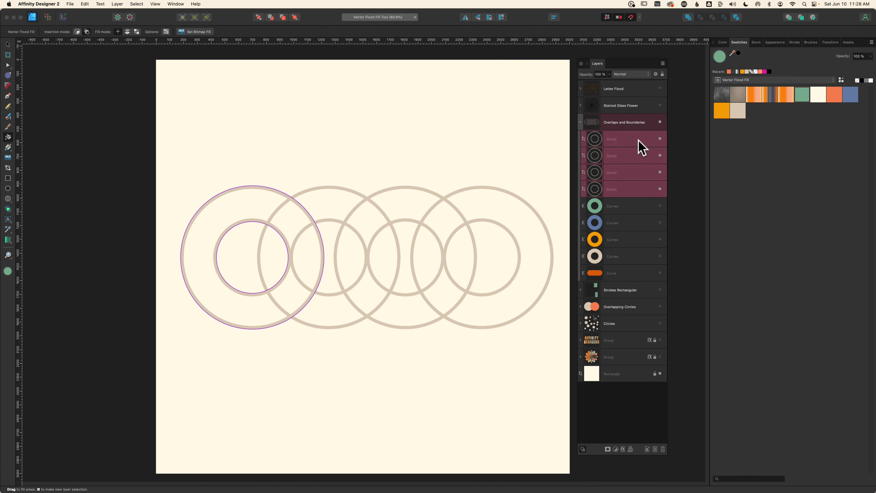
pyautogui.click(660, 140)
pyautogui.click(652, 207)
pyautogui.click(660, 206)
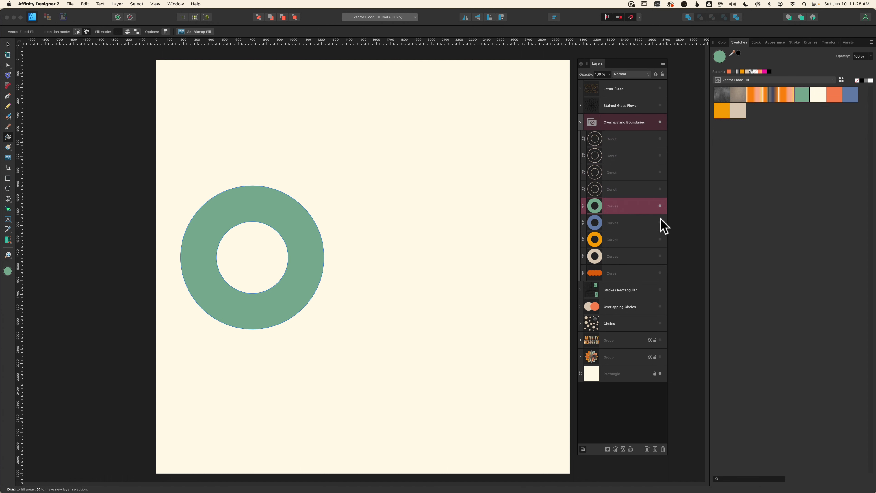
# Show the blue, orange and beige ring fill layers and select them together with the green ring layer.
pyautogui.click(660, 223)
pyautogui.click(660, 240)
pyautogui.click(660, 256)
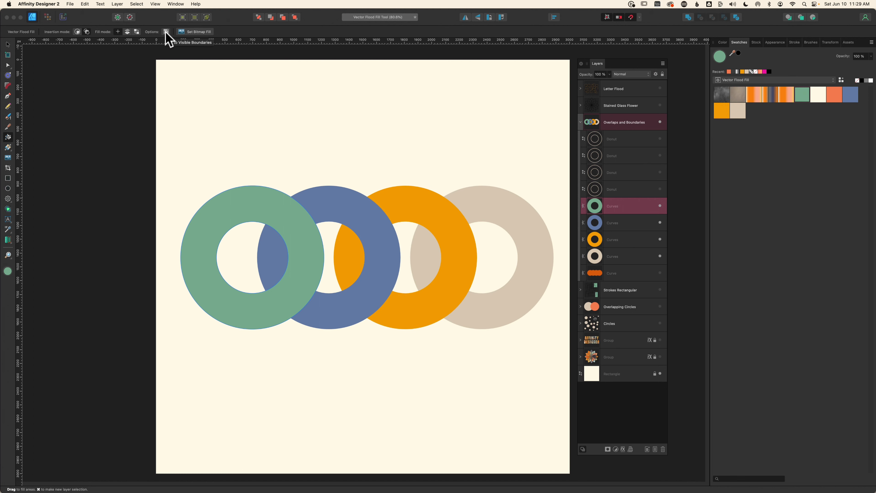
pyautogui.keyDown('shift'); pyautogui.click(621, 255); pyautogui.keyUp('shift')
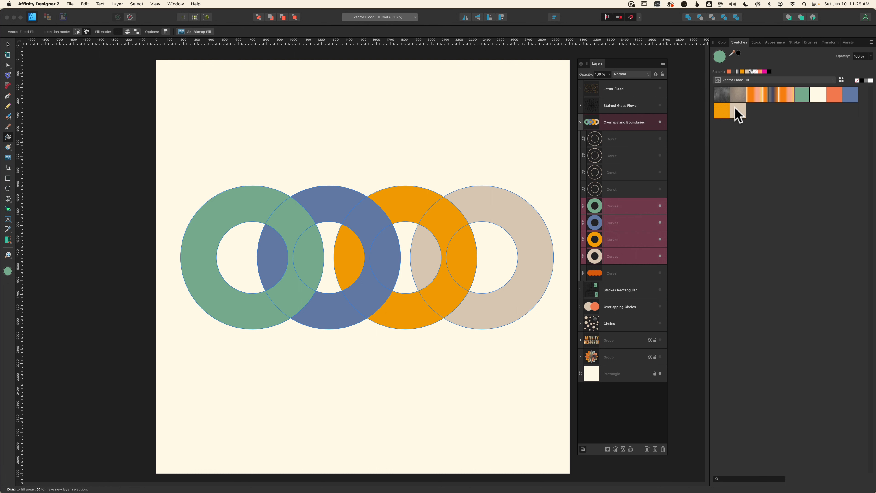
# Try flood-filling the rightmost ring and its overlap with the orange ring in coral, and undo both fills.
pyautogui.click(834, 95)
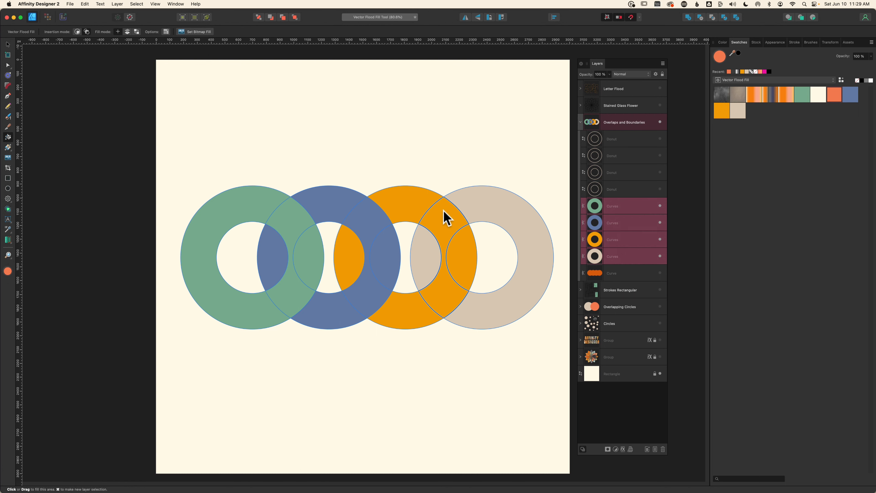
pyautogui.click(449, 221)
pyautogui.click(531, 211)
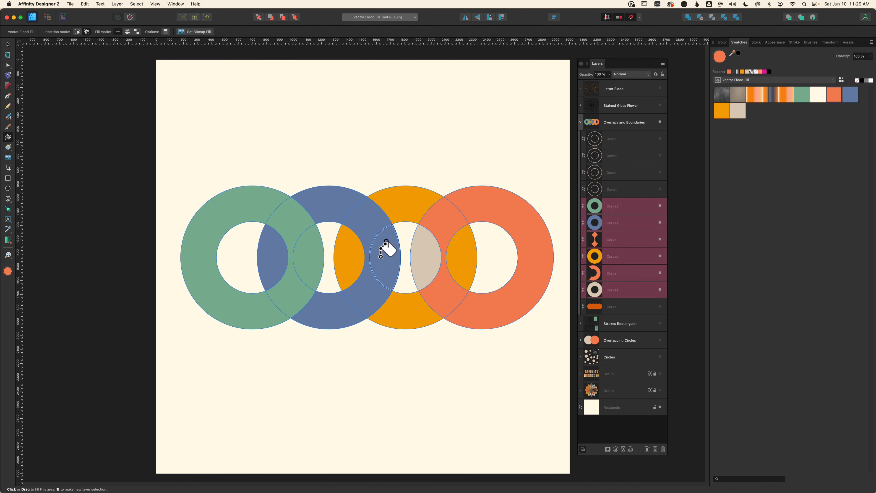
pyautogui.press('super+z')
pyautogui.press('super+z')
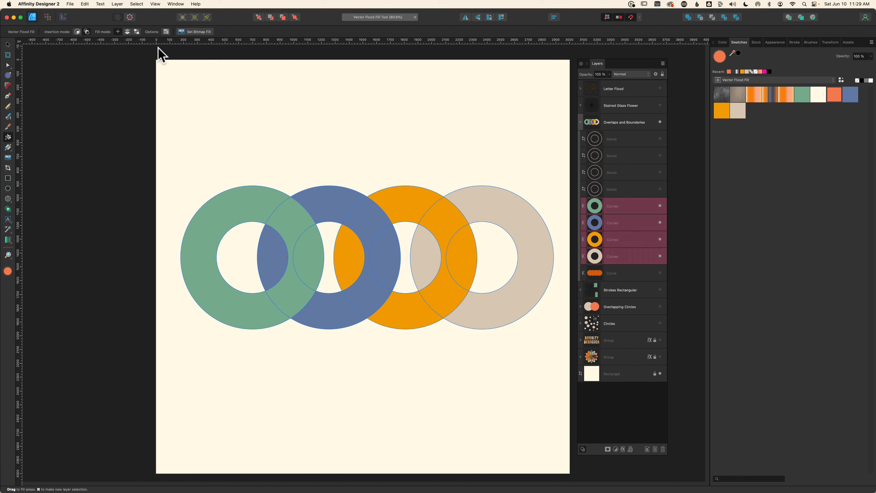
# Enable Visible Boundaries and flood-fill the leftmost ring with coral and both visible parts of the second ring with green.
pyautogui.click(166, 31)
pyautogui.click(253, 206)
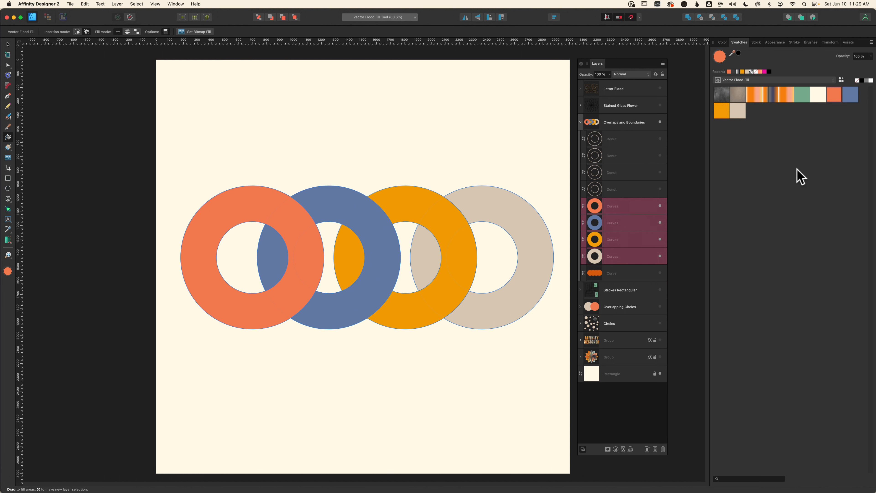
pyautogui.click(801, 100)
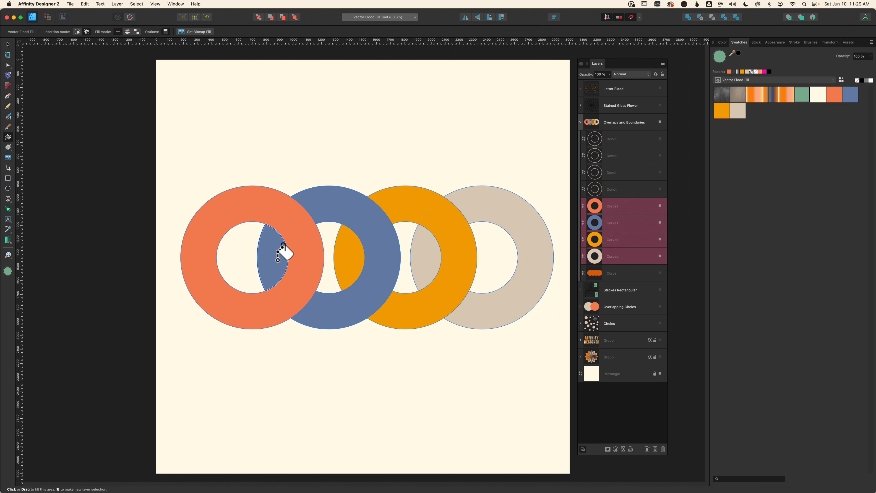
pyautogui.click(368, 220)
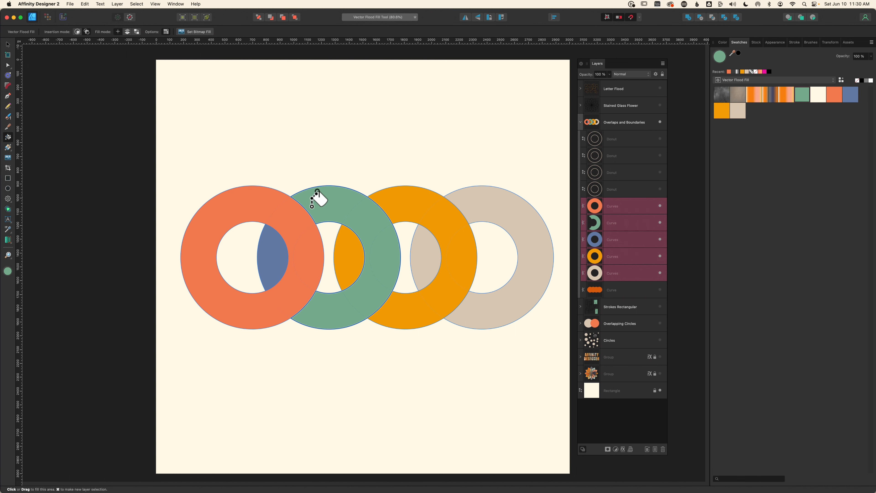
pyautogui.click(267, 266)
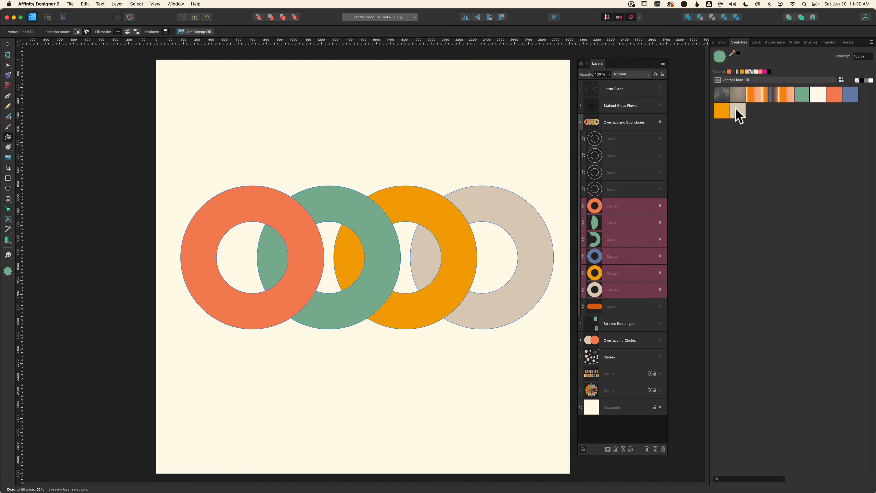
# Flood-fill the visible parts of the third ring with blue and those of the rightmost ring with a gradient swatch.
pyautogui.click(850, 98)
pyautogui.moveTo(445, 224)
pyautogui.mouseDown()
pyautogui.moveTo(345, 244)
pyautogui.moveTo(349, 257)
pyautogui.mouseUp()
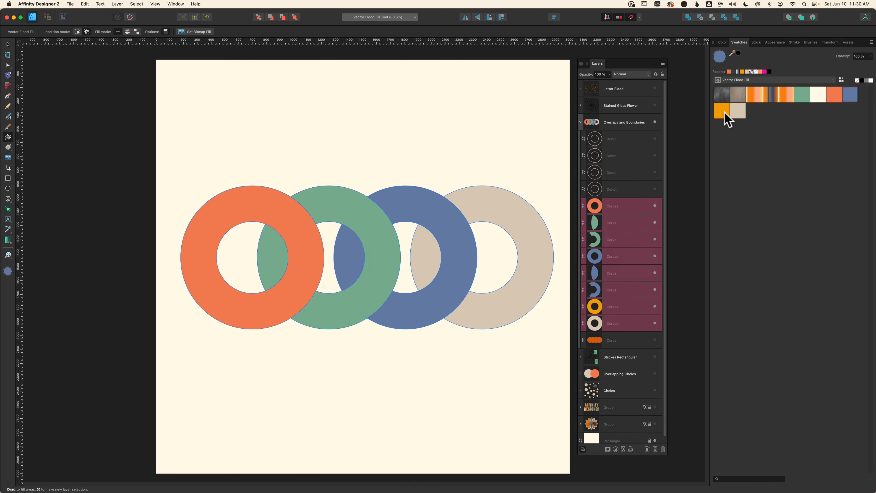
pyautogui.click(761, 101)
pyautogui.click(480, 211)
pyautogui.click(430, 242)
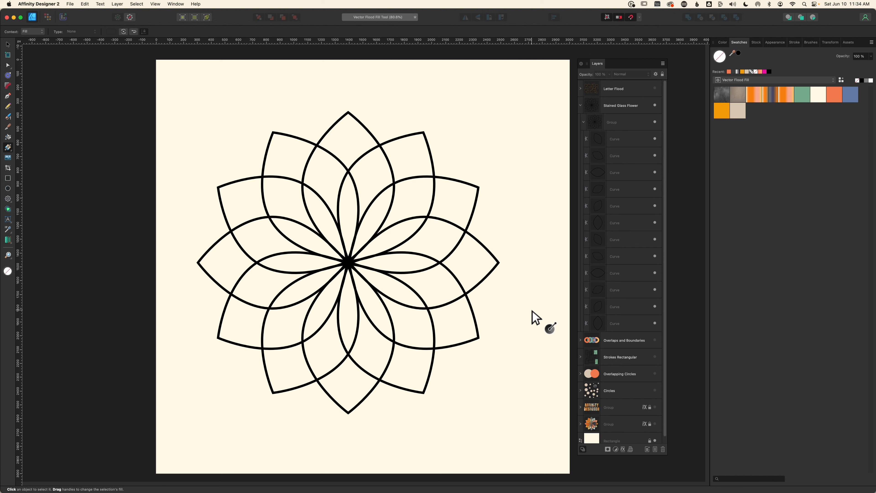
# Select the twelve flower outline curves and flood-fill a first set of petal areas with the navy-orange and orange-pink gradient swatches.
pyautogui.click(631, 324)
pyautogui.keyDown('shift'); pyautogui.click(618, 139); pyautogui.keyUp('shift')
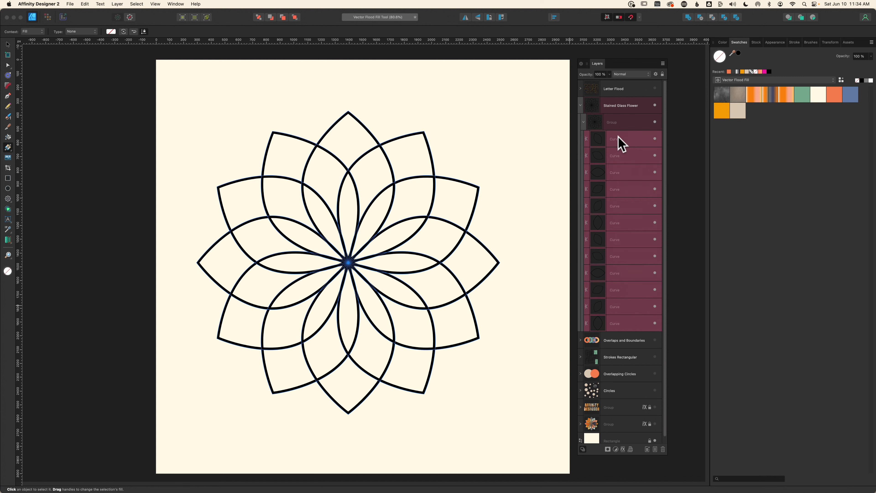
pyautogui.click(8, 137)
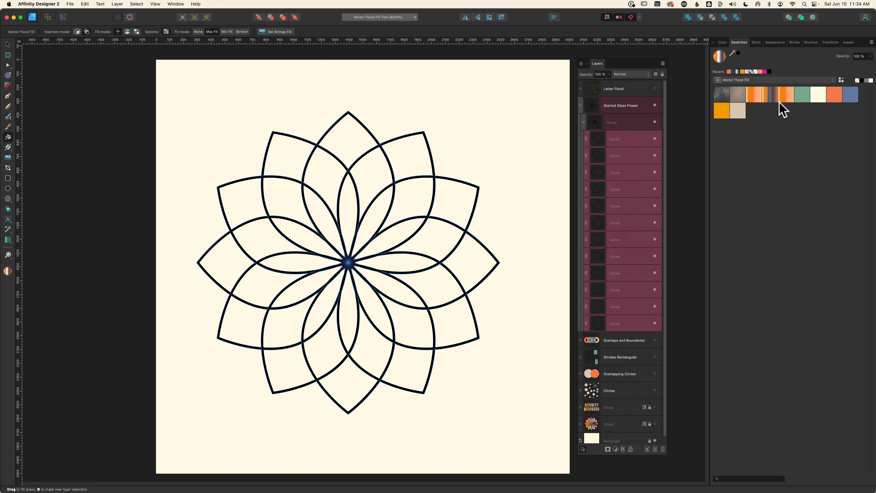
pyautogui.click(769, 98)
pyautogui.moveTo(406, 163)
pyautogui.mouseDown()
pyautogui.moveTo(376, 243)
pyautogui.moveTo(330, 304)
pyautogui.moveTo(270, 306)
pyautogui.moveTo(258, 317)
pyautogui.moveTo(280, 260)
pyautogui.moveTo(354, 239)
pyautogui.mouseUp()
pyautogui.click(790, 98)
pyautogui.moveTo(453, 202)
pyautogui.mouseDown()
pyautogui.moveTo(447, 211)
pyautogui.moveTo(456, 272)
pyautogui.moveTo(442, 322)
pyautogui.moveTo(409, 356)
pyautogui.moveTo(372, 350)
pyautogui.mouseUp()
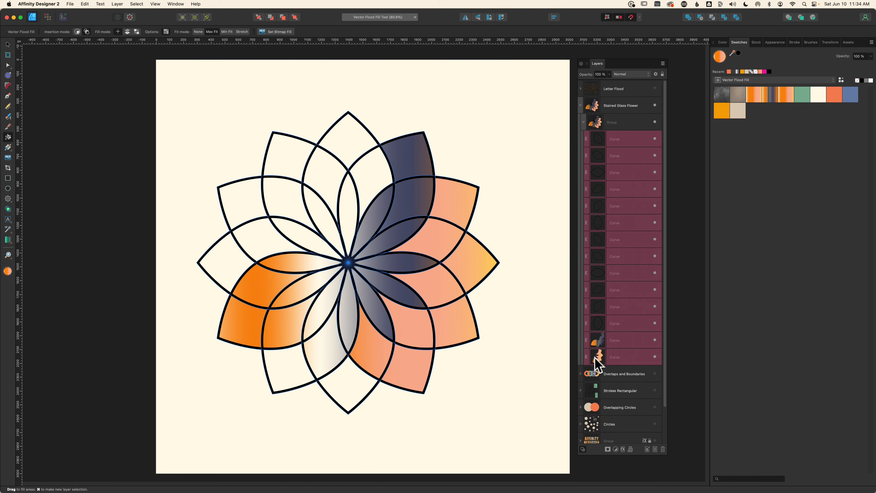
# Flood-fill the flower's remaining petal areas with the orange and navy-orange gradient swatches.
pyautogui.click(751, 98)
pyautogui.moveTo(372, 170)
pyautogui.mouseDown()
pyautogui.moveTo(335, 159)
pyautogui.moveTo(326, 201)
pyautogui.moveTo(346, 216)
pyautogui.moveTo(315, 182)
pyautogui.moveTo(290, 170)
pyautogui.mouseUp()
pyautogui.click(773, 93)
pyautogui.moveTo(349, 178)
pyautogui.mouseDown()
pyautogui.moveTo(307, 235)
pyautogui.moveTo(253, 198)
pyautogui.moveTo(224, 256)
pyautogui.moveTo(226, 283)
pyautogui.moveTo(278, 369)
pyautogui.moveTo(345, 405)
pyautogui.moveTo(584, 363)
pyautogui.mouseUp()
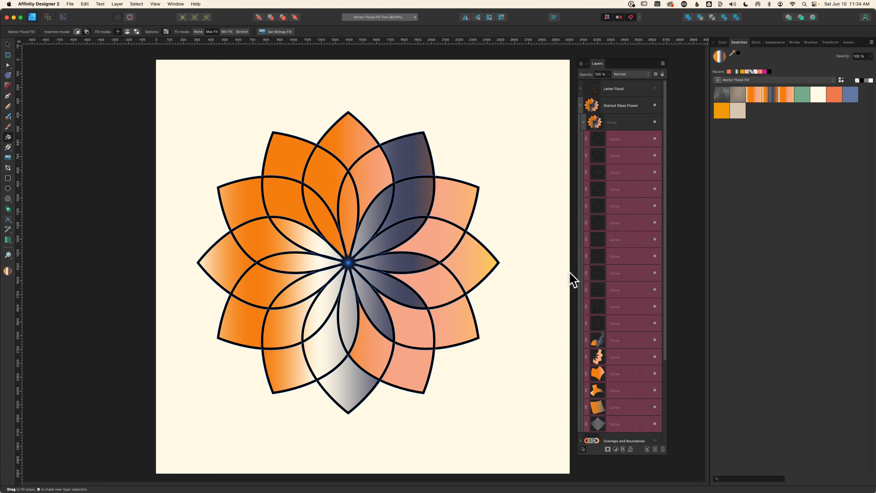
# Select only the twelve flower outline curves and toggle their visibility off and on to inspect the fills beneath.
pyautogui.click(626, 324)
pyautogui.keyDown('shift'); pyautogui.click(638, 145); pyautogui.keyUp('shift')
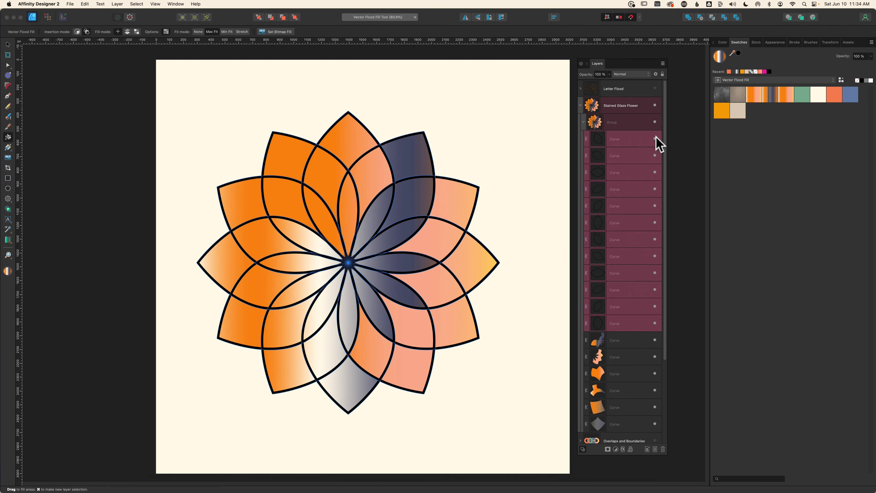
pyautogui.click(654, 139)
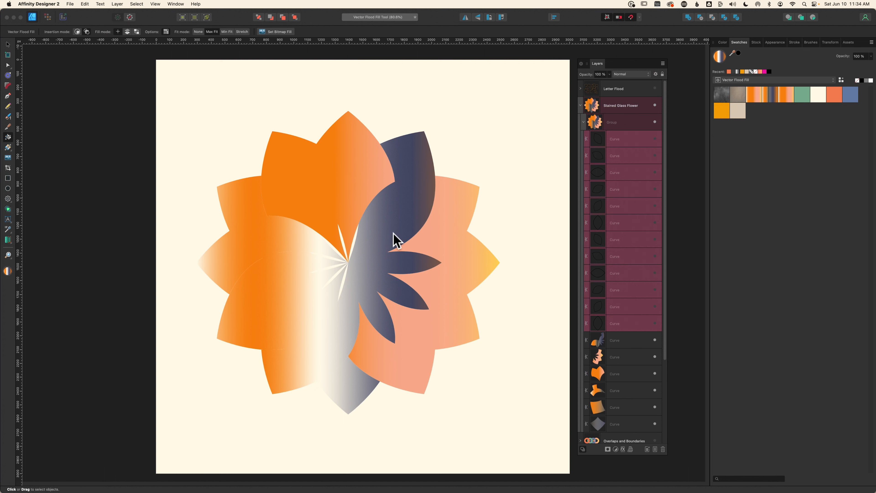
pyautogui.click(654, 139)
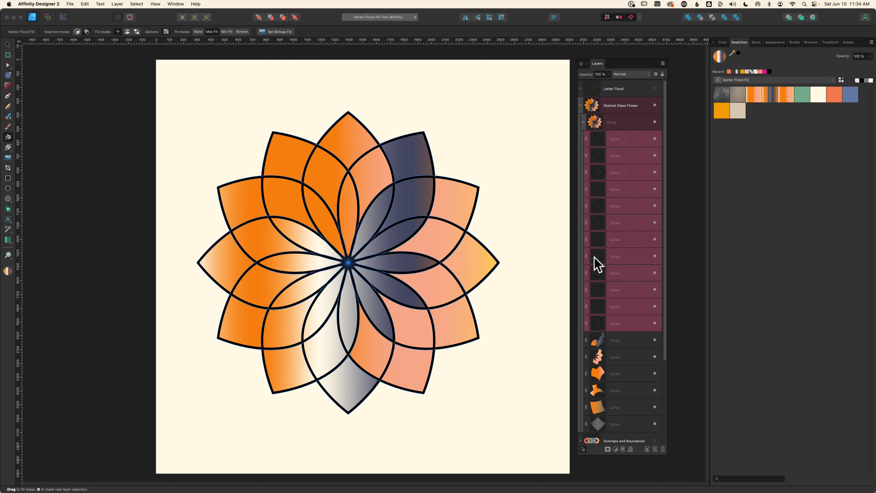
# Expand the strokes of the twelve outline curves, merge them with Add, and check the result by toggling its visibility.
pyautogui.click(117, 5)
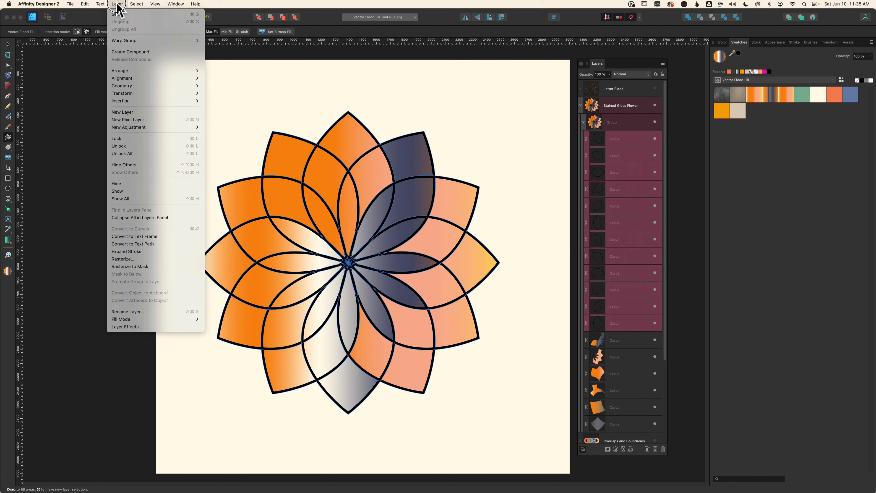
pyautogui.click(135, 252)
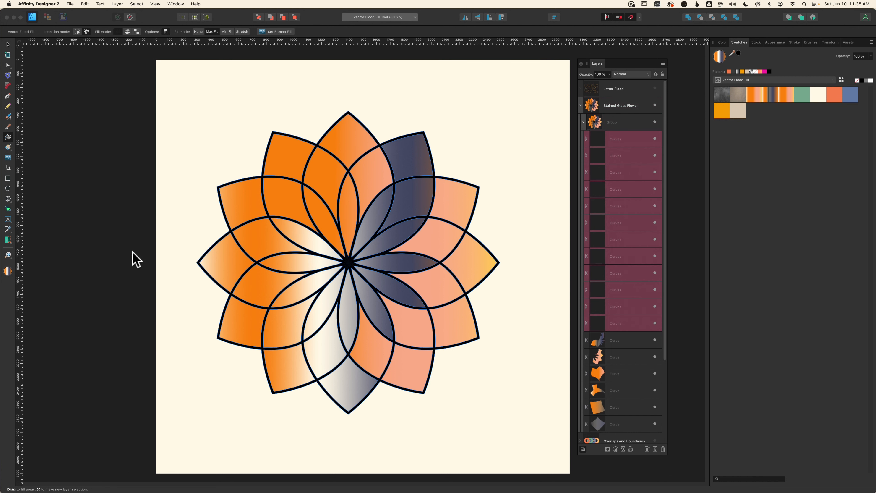
pyautogui.click(688, 18)
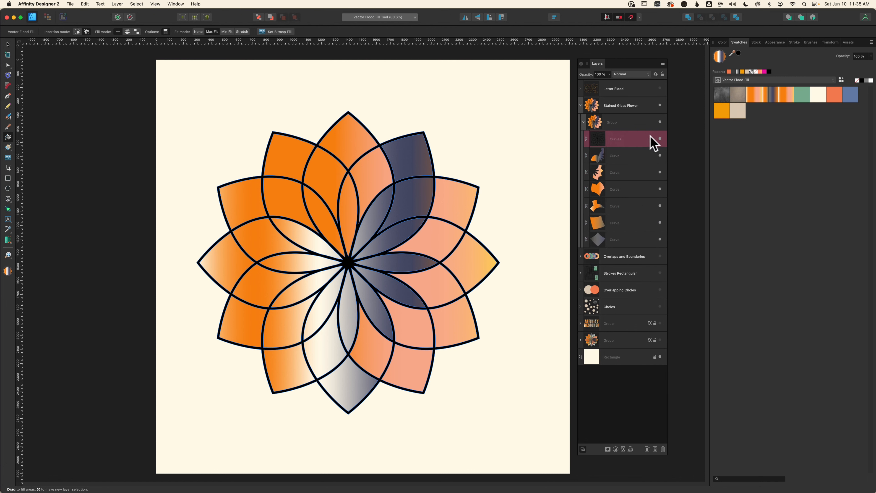
pyautogui.click(659, 138)
pyautogui.click(659, 138)
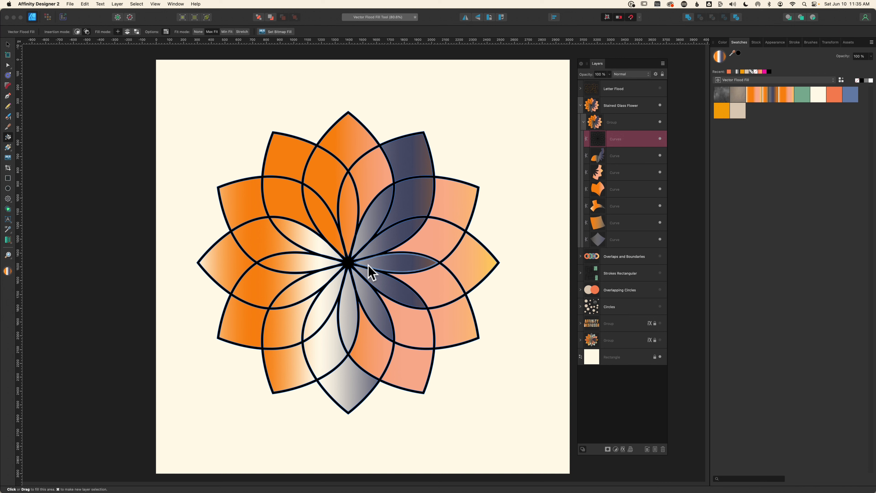
# Group the six petal fill curves and duplicate the group.
pyautogui.click(621, 239)
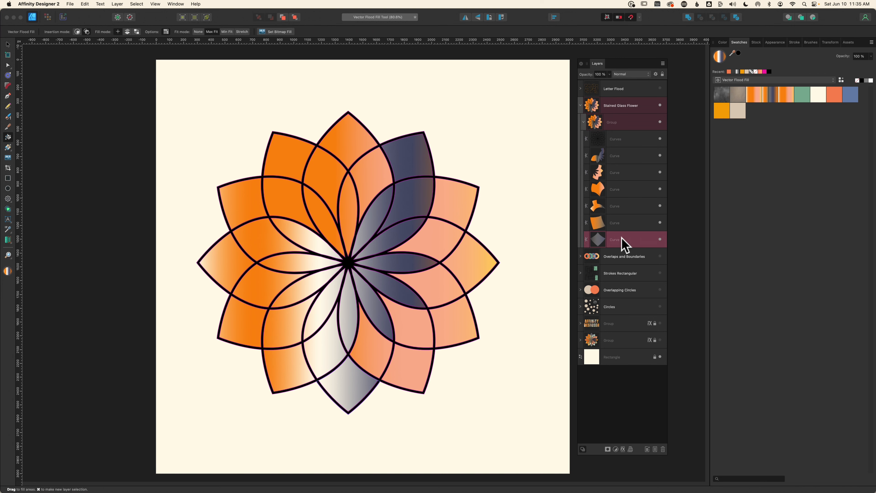
pyautogui.keyDown('shift'); pyautogui.click(624, 156); pyautogui.keyUp('shift')
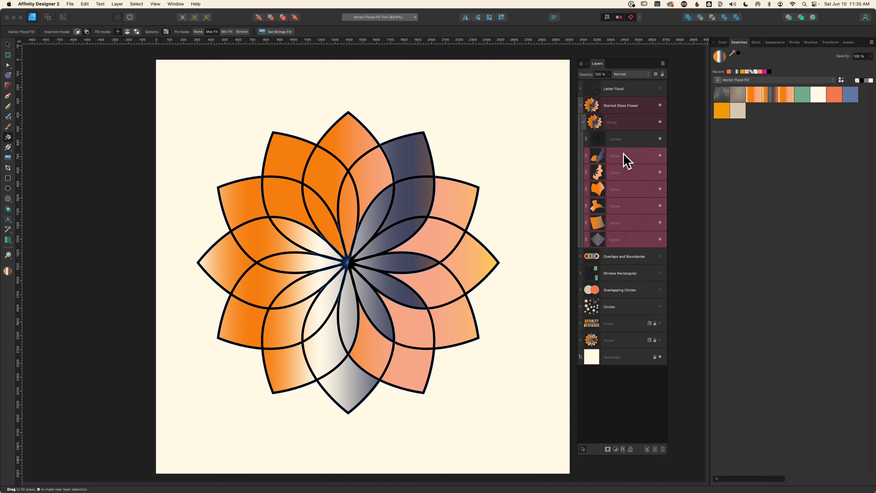
pyautogui.press('super+g')
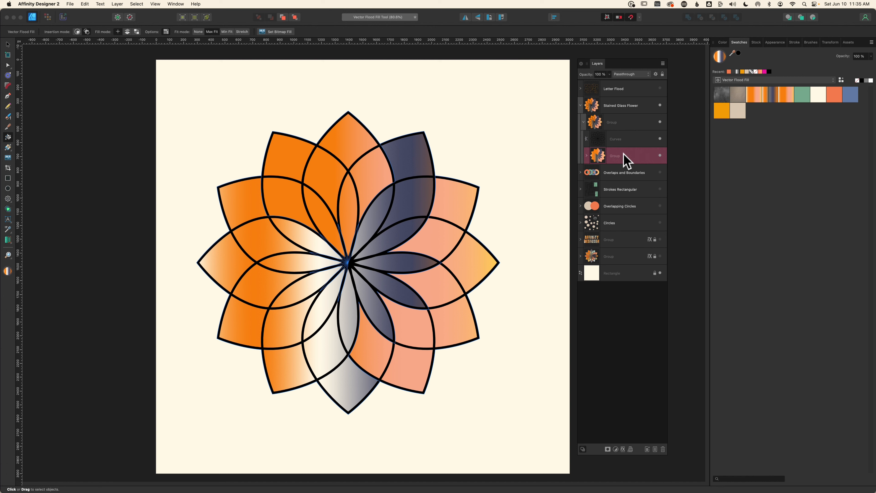
pyautogui.press('super+j')
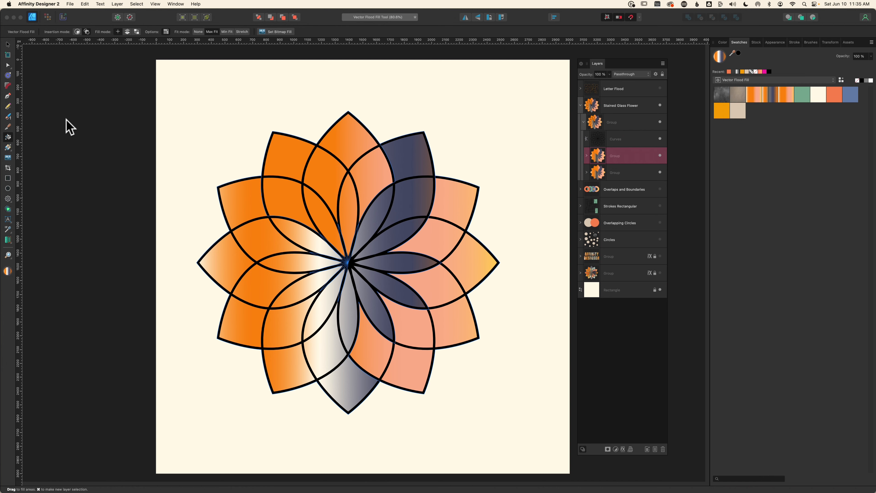
# Place the image Texturelabs_Glass_153M.jpg over the flower at its default size.
pyautogui.click(8, 159)
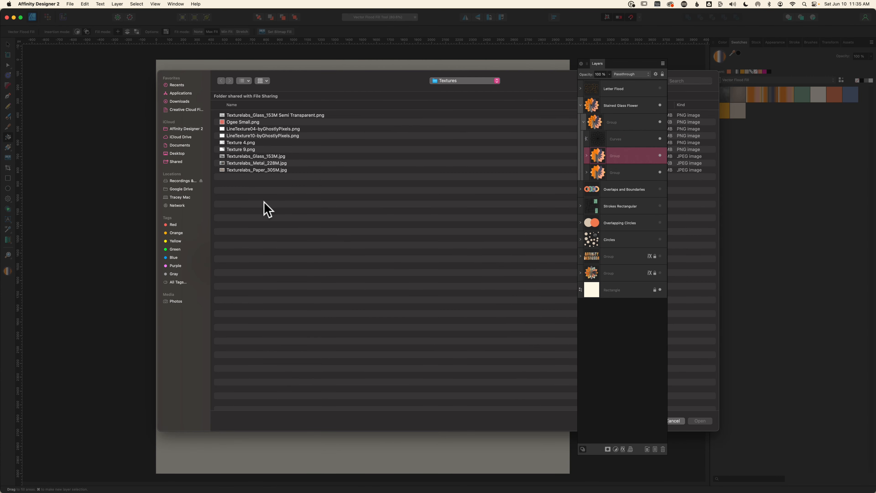
pyautogui.click(252, 156)
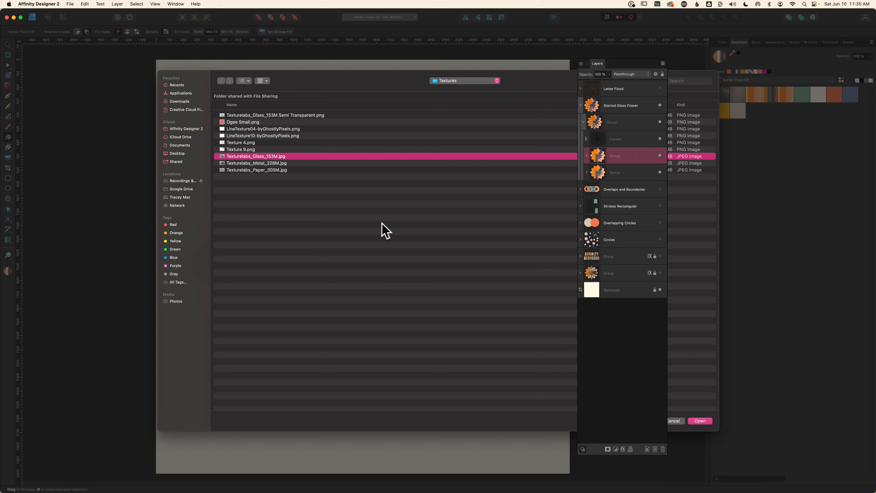
pyautogui.click(700, 422)
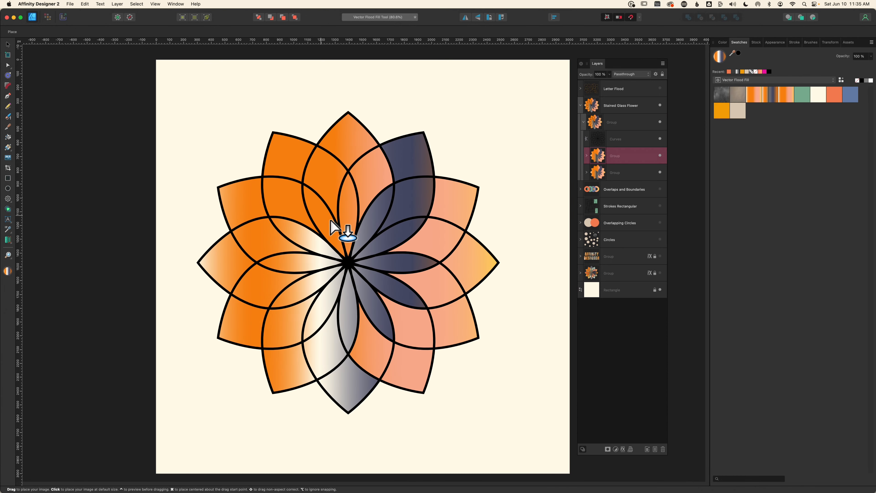
pyautogui.click(364, 237)
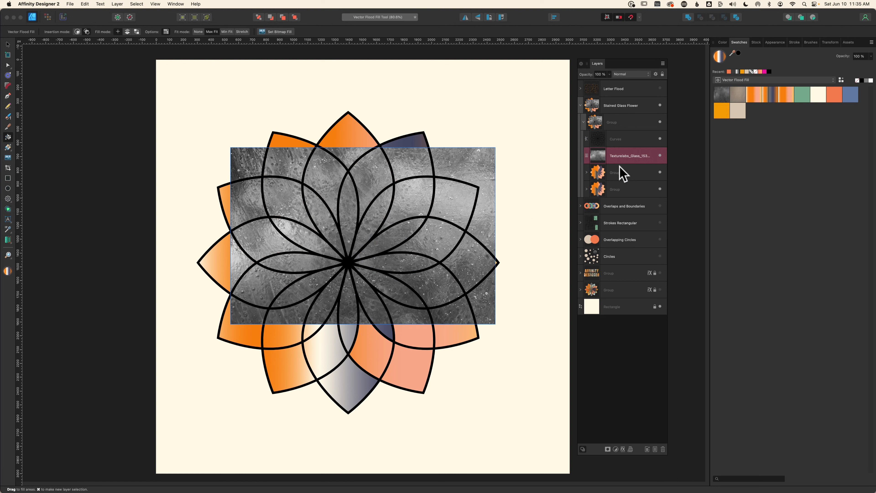
# Enlarge and reposition the glass texture so it covers the whole flower and aligns with the page's left edge.
pyautogui.press('v')
pyautogui.moveTo(495, 324); pyautogui.dragTo(567, 471)
pyautogui.moveTo(526, 357); pyautogui.dragTo(443, 320)
pyautogui.moveTo(535, 370)
pyautogui.mouseDown()
pyautogui.moveTo(569, 436)
pyautogui.moveTo(533, 378)
pyautogui.mouseUp()
pyautogui.moveTo(156, 120); pyautogui.dragTo(143, 108)
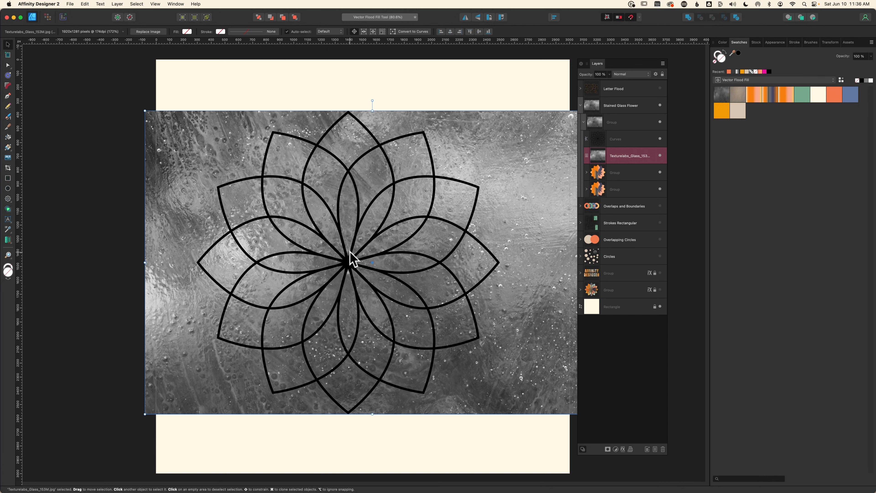
pyautogui.moveTo(357, 254); pyautogui.dragTo(365, 256)
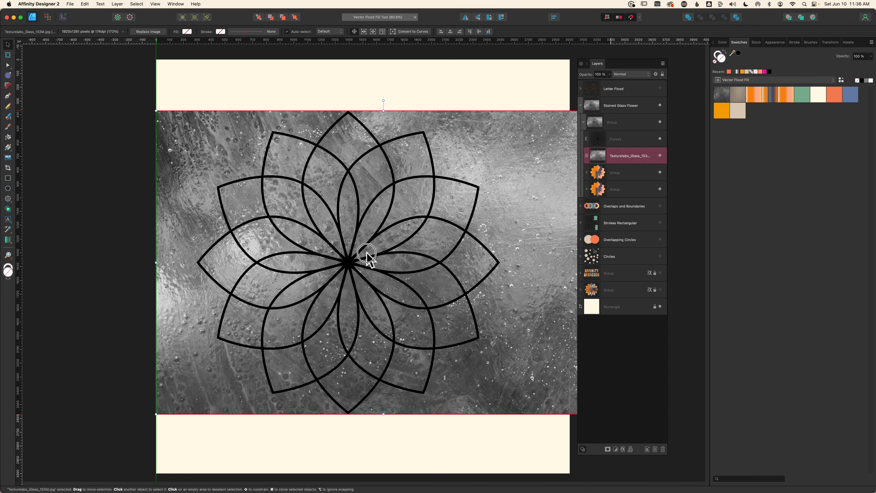
# Rasterize and trim the glass texture and mask it with the duplicated petal fill group.
pyautogui.rightClick(626, 159)
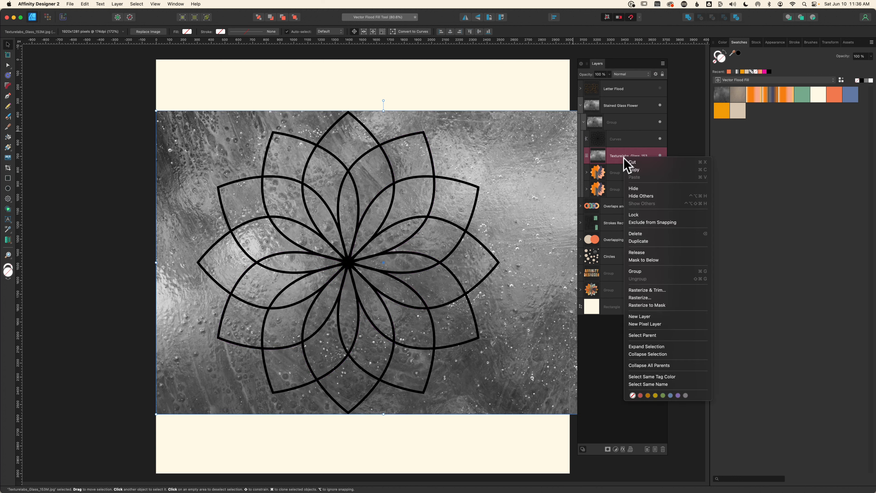
pyautogui.click(638, 292)
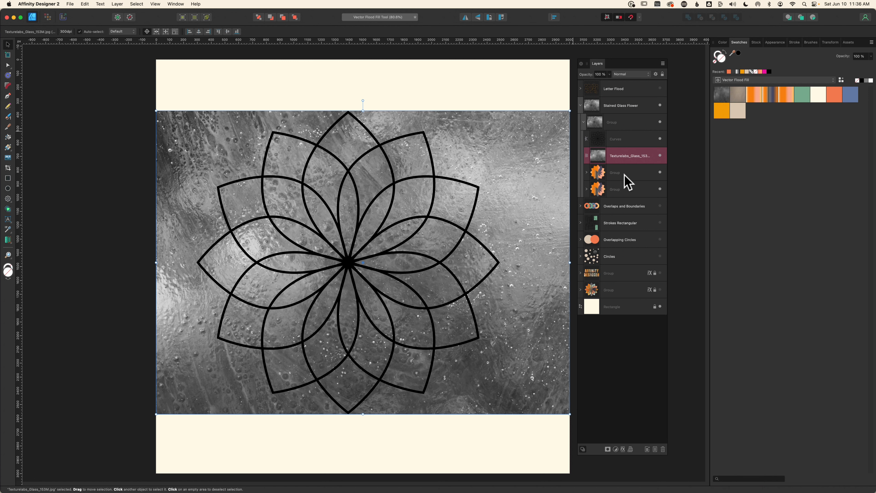
pyautogui.click(590, 173)
pyautogui.moveTo(596, 173); pyautogui.dragTo(599, 162)
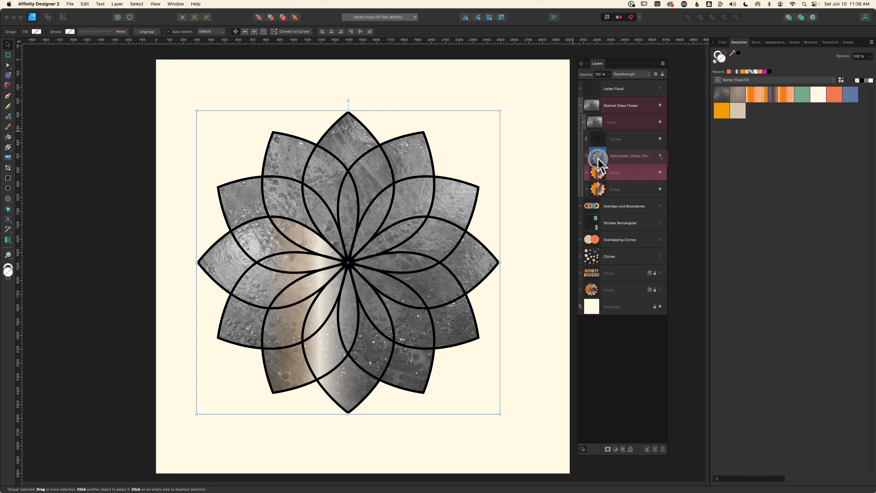
# Finish masking the glass texture with the duplicated petal group and set the texture's blend mode to Overlay.
pyautogui.moveTo(598, 162); pyautogui.dragTo(597, 170)
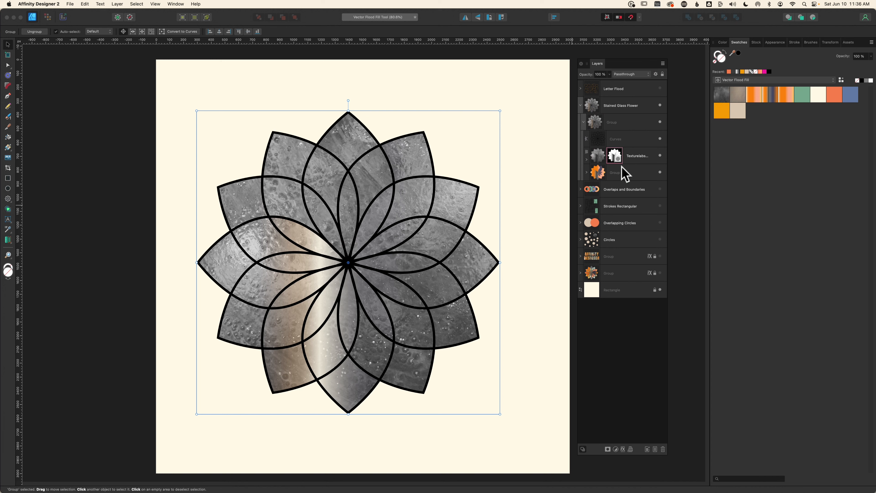
pyautogui.click(631, 156)
pyautogui.click(623, 74)
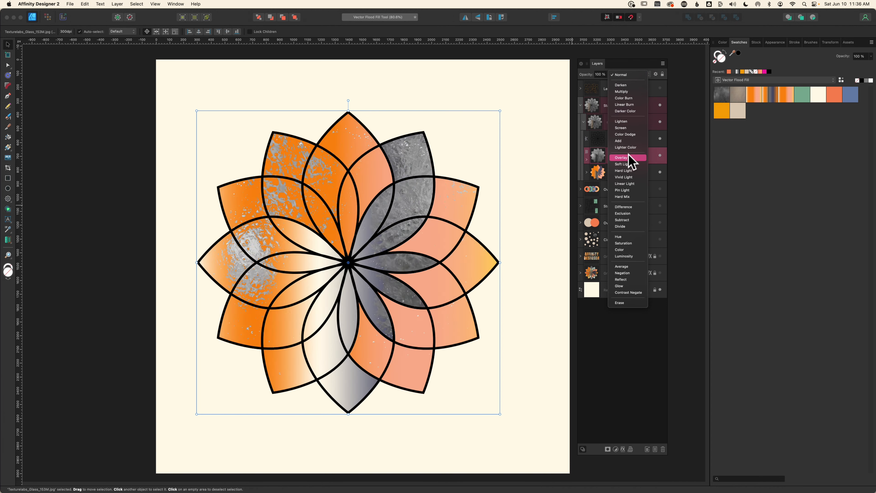
pyautogui.click(627, 159)
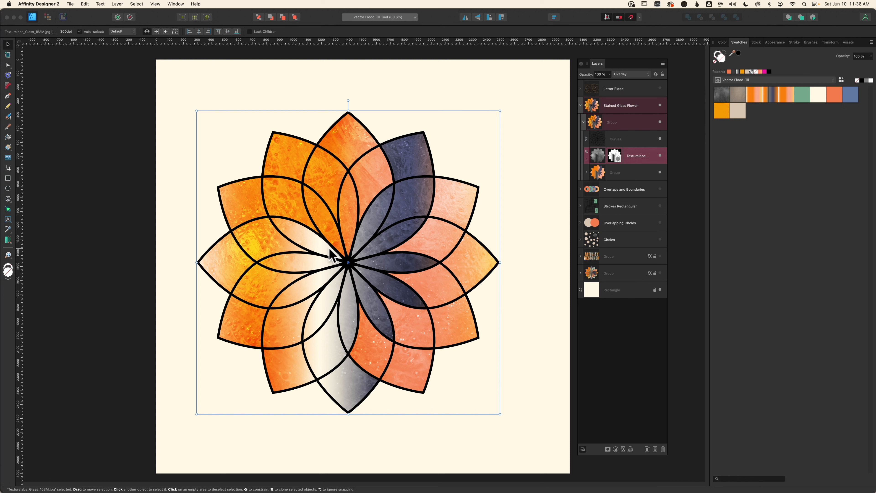
# Fill the flower's outline curves with a white-to-black gradient from the Gradients palette.
pyautogui.click(632, 140)
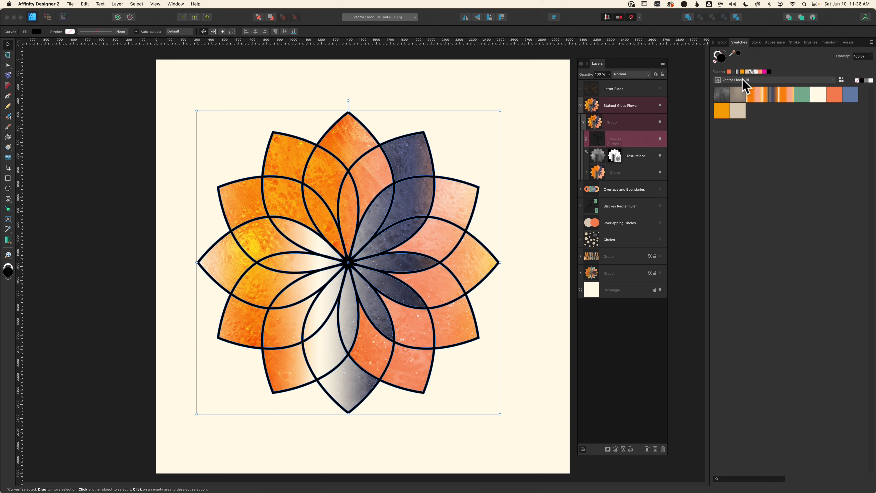
pyautogui.click(747, 81)
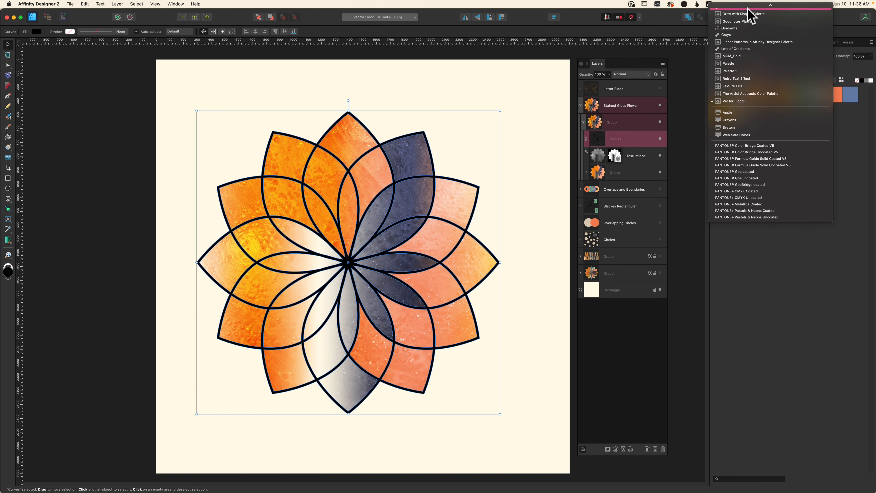
pyautogui.click(740, 28)
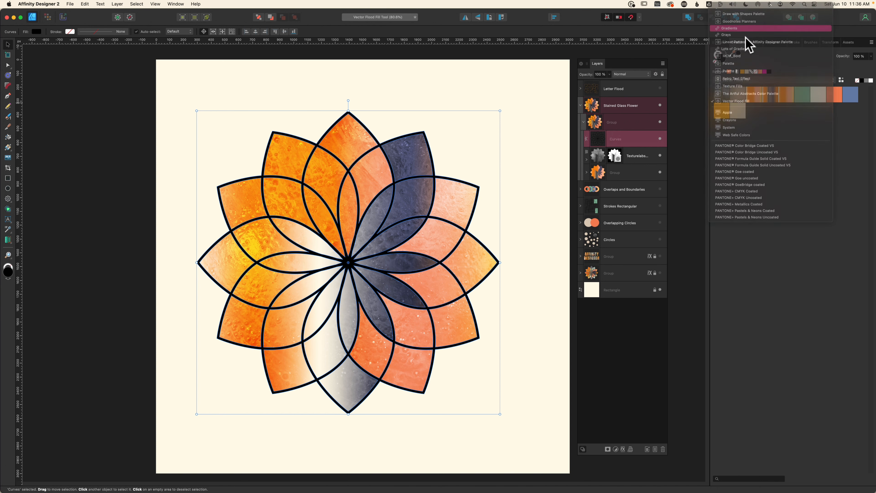
pyautogui.click(787, 98)
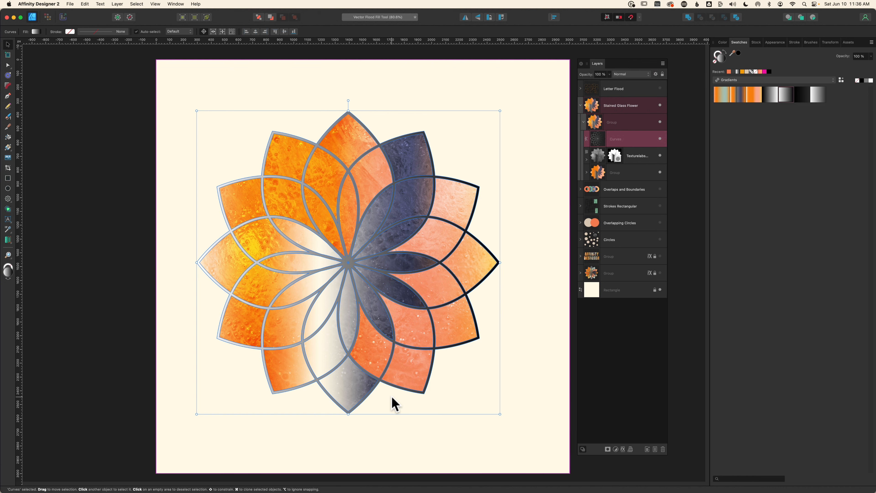
# Place the image Texturelabs_Metal_228M.jpg over the flower, large enough to cover it.
pyautogui.click(9, 157)
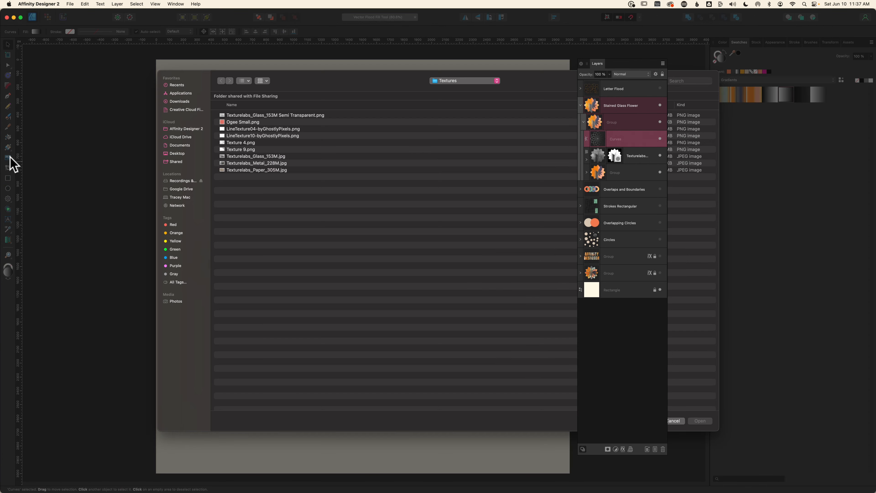
pyautogui.click(240, 164)
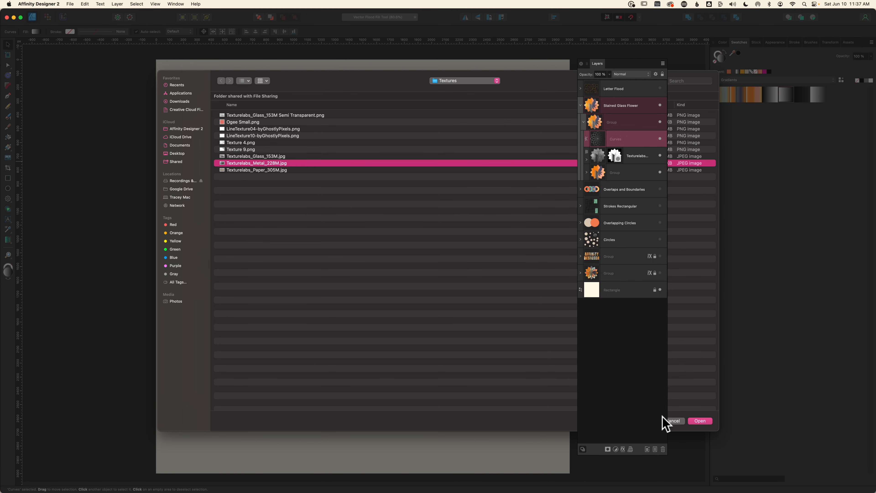
pyautogui.click(702, 421)
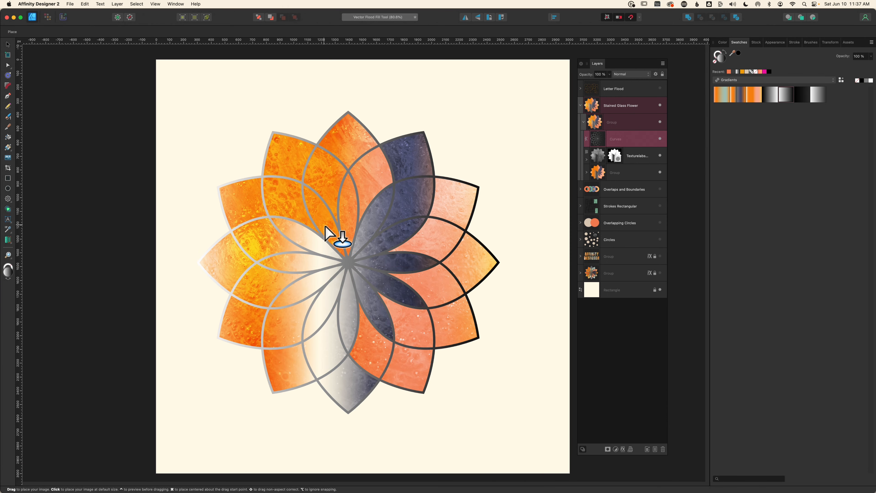
pyautogui.moveTo(187, 106); pyautogui.dragTo(505, 394)
pyautogui.moveTo(486, 301); pyautogui.dragTo(414, 301)
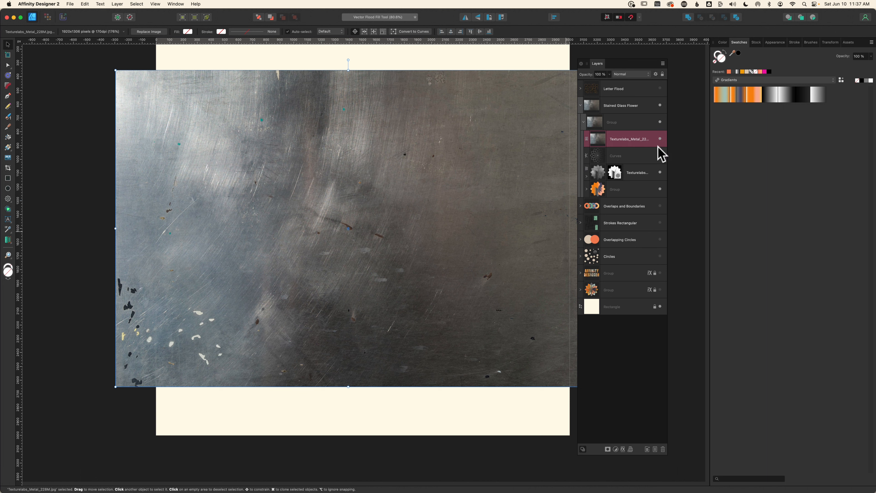
# Rasterize and trim the metal texture, clip it inside the flower's outline curves and shift it slightly left.
pyautogui.rightClick(629, 140)
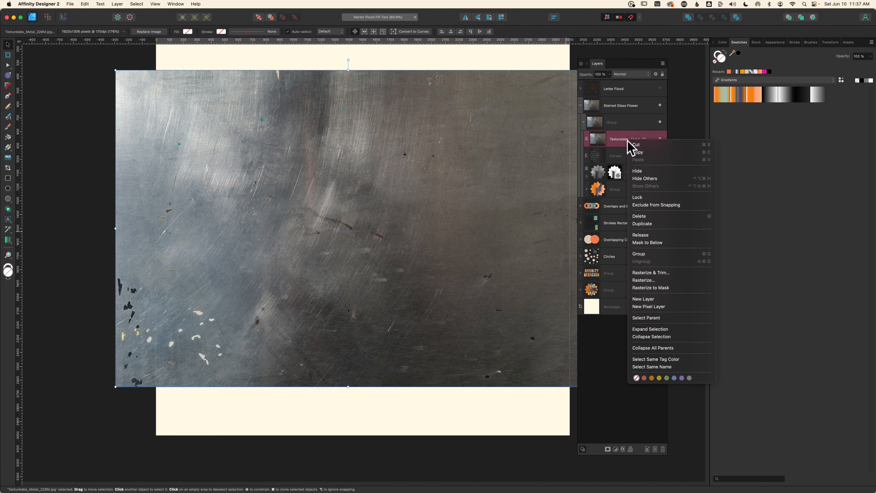
pyautogui.click(650, 272)
pyautogui.moveTo(621, 136); pyautogui.dragTo(625, 160)
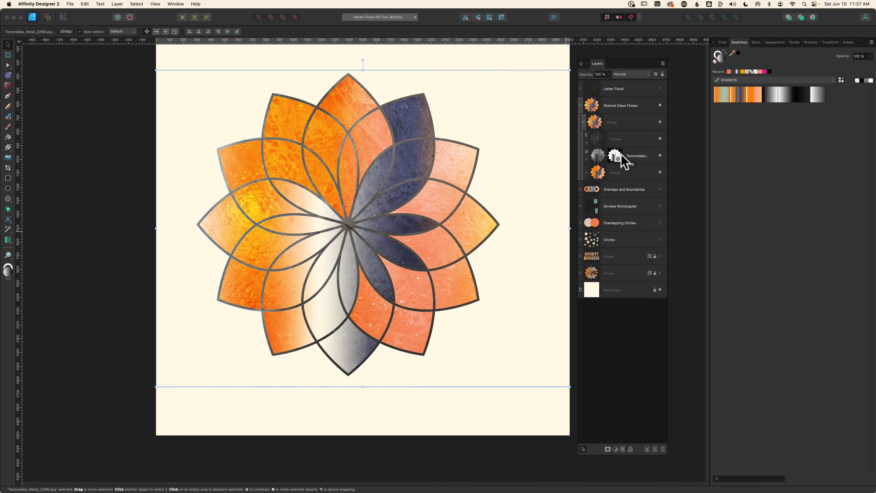
pyautogui.moveTo(504, 202); pyautogui.dragTo(488, 203)
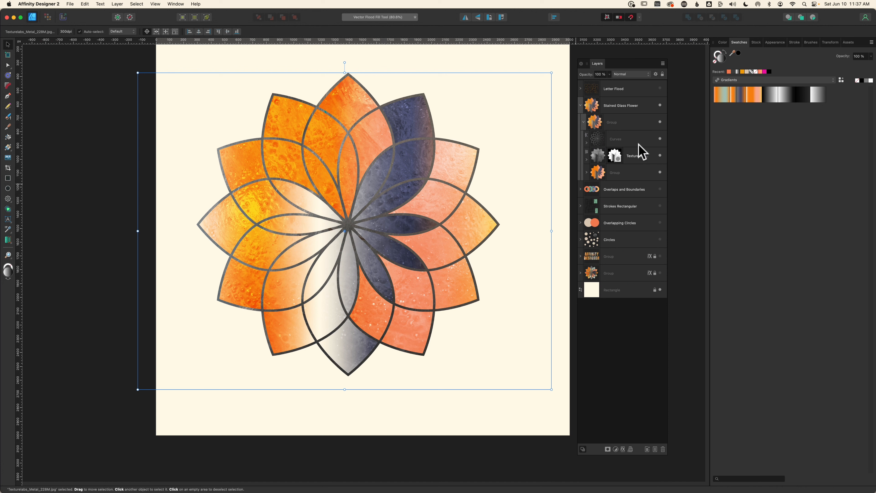
# Set the glass texture's blend mode to Normal.
pyautogui.click(638, 160)
pyautogui.click(626, 76)
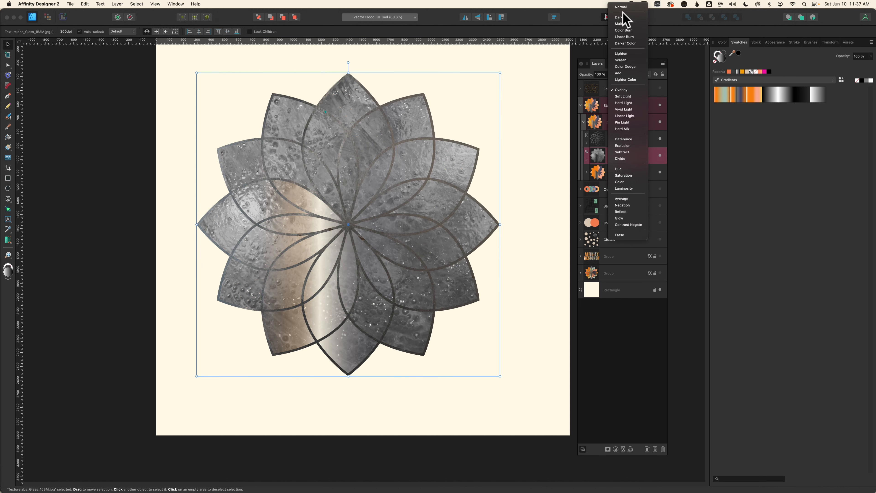
pyautogui.click(626, 7)
# Set the blend mode of the metal texture nested inside the outline curves to Overlay.
pyautogui.click(586, 142)
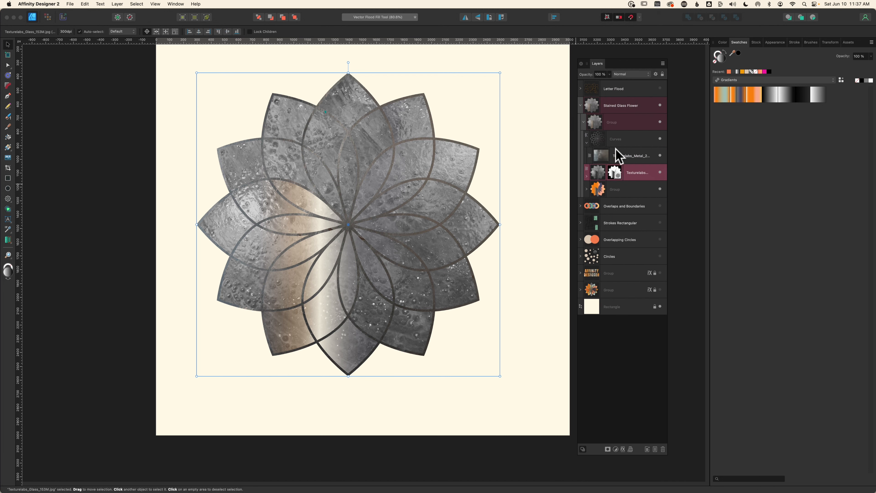
pyautogui.click(618, 157)
pyautogui.click(626, 75)
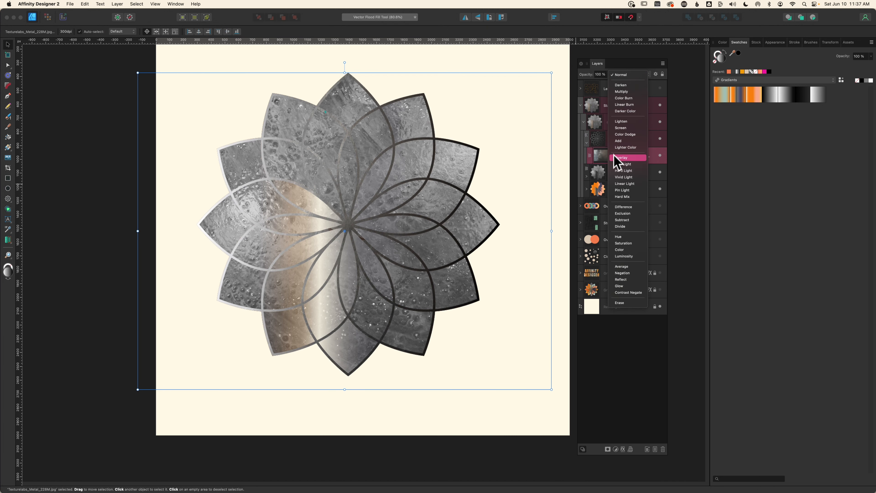
pyautogui.click(620, 158)
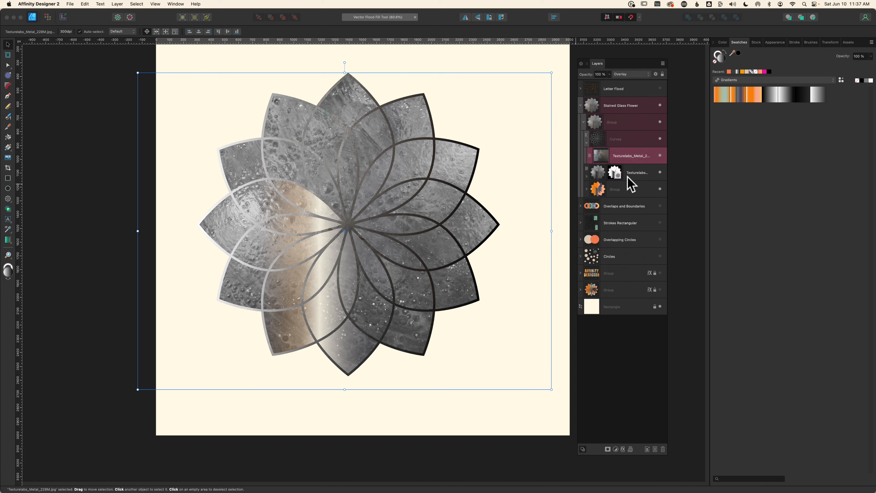
# Restore the Overlay blend mode on the glass texture.
pyautogui.click(632, 173)
pyautogui.click(626, 74)
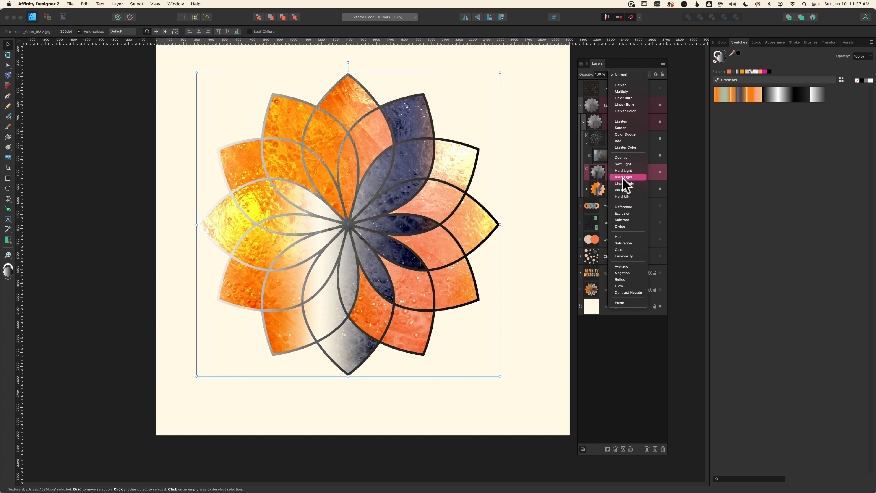
pyautogui.click(621, 160)
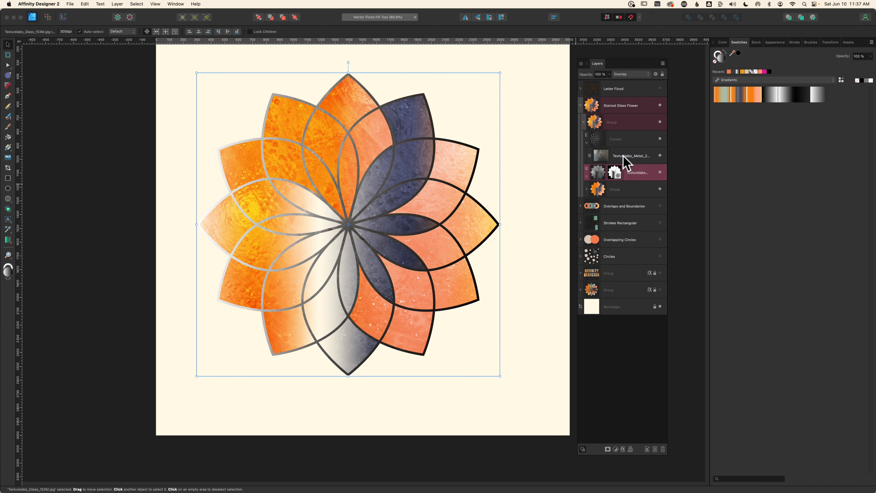
# Add an Outer Shadow effect to the flower's outline curves, adjust its offset, and deselect the artwork.
pyautogui.click(625, 140)
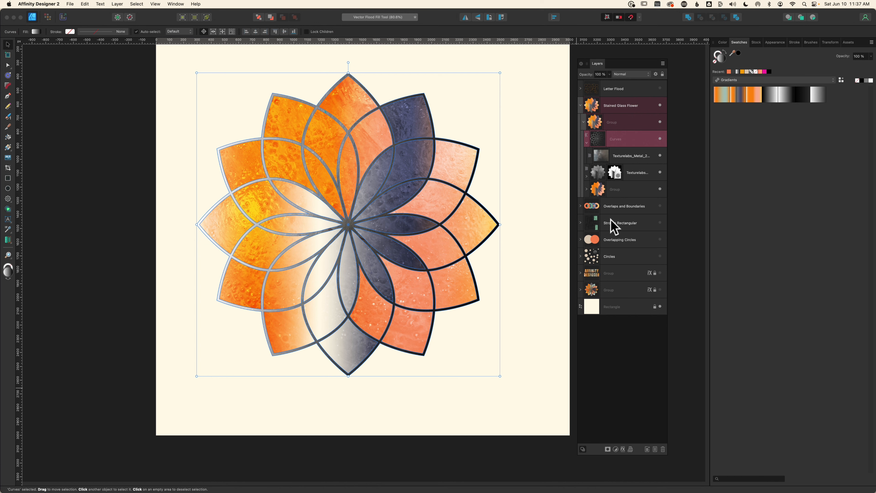
pyautogui.click(623, 449)
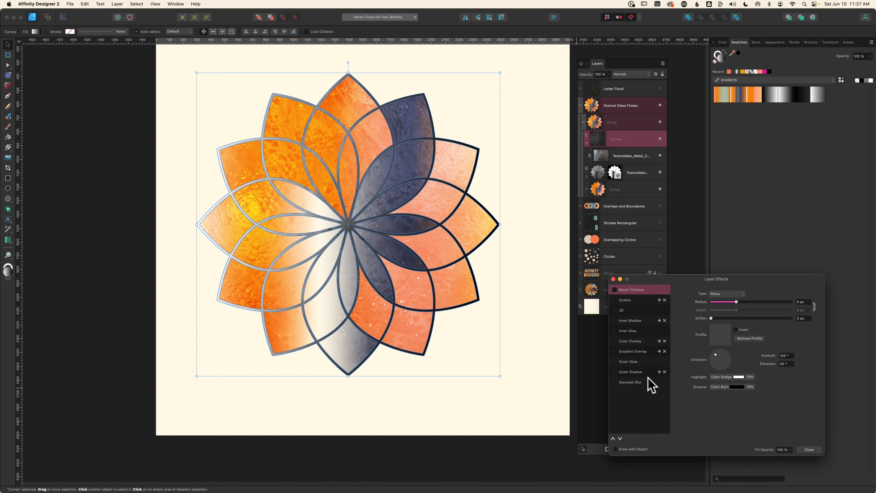
pyautogui.click(630, 372)
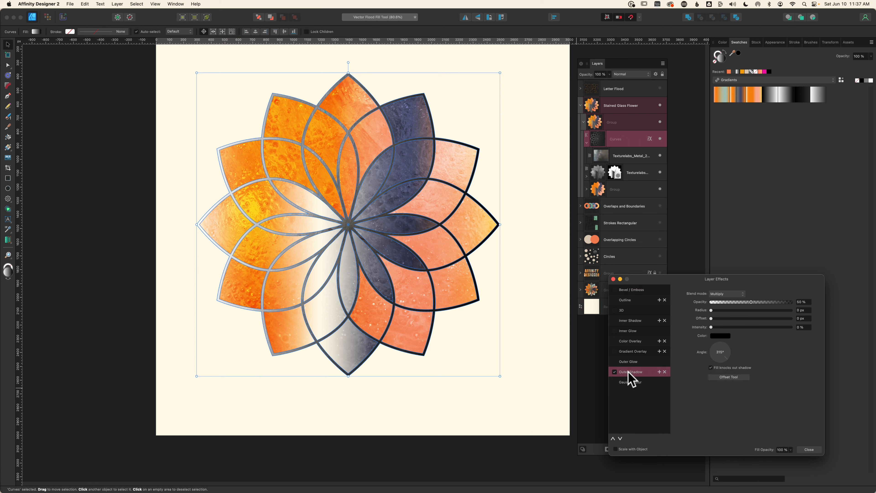
pyautogui.moveTo(712, 318); pyautogui.dragTo(755, 316)
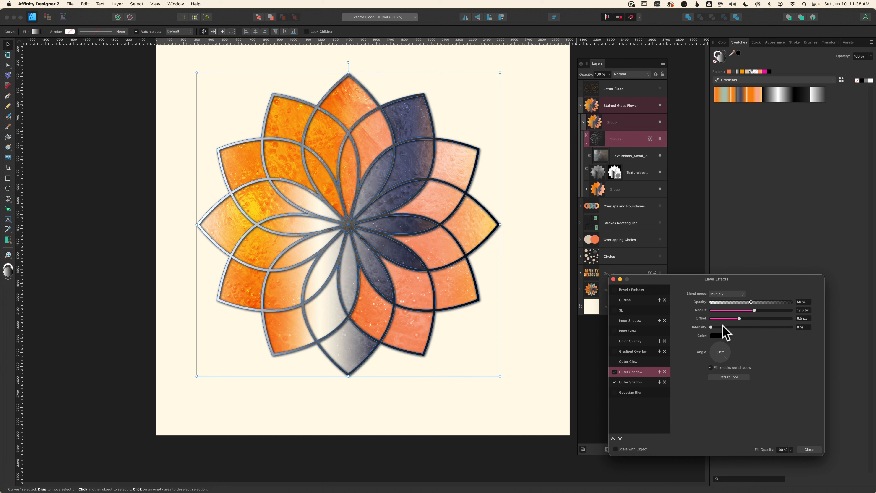
pyautogui.moveTo(739, 318); pyautogui.dragTo(717, 315)
pyautogui.click(809, 450)
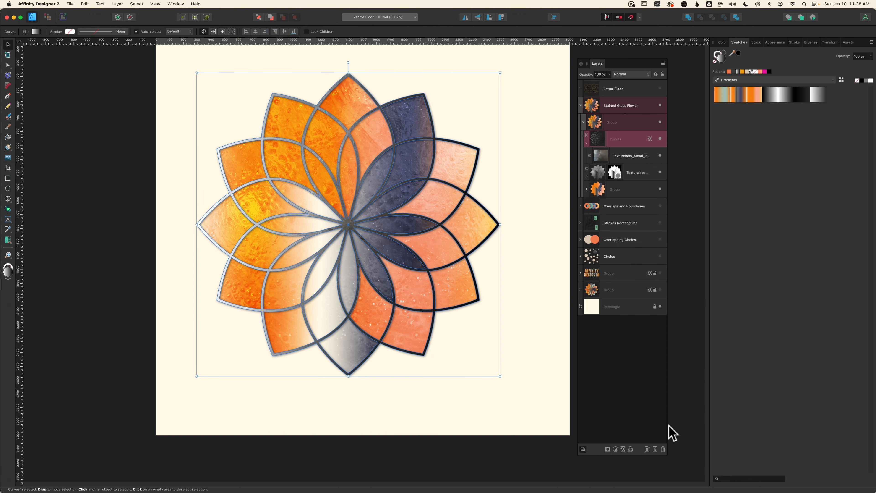
pyautogui.click(527, 399)
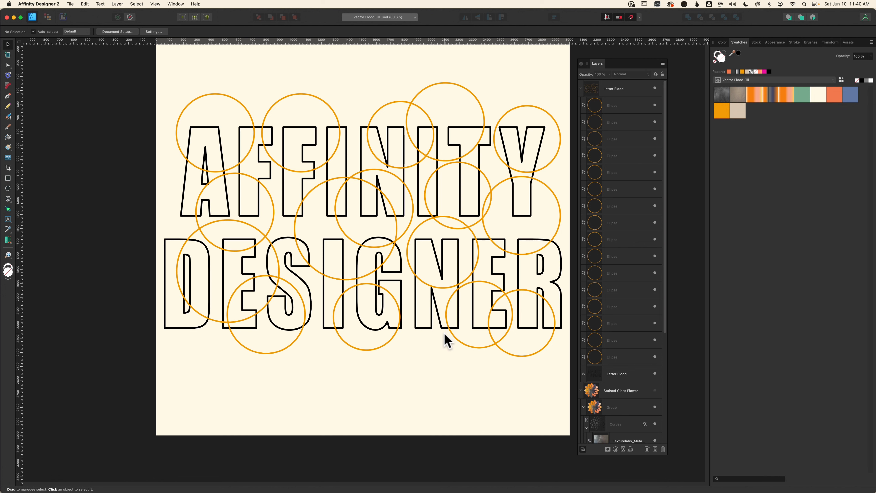
# Select the Letter Flood text with all its overlapping ellipses and activate the Vector Flood Fill tool.
pyautogui.click(617, 373)
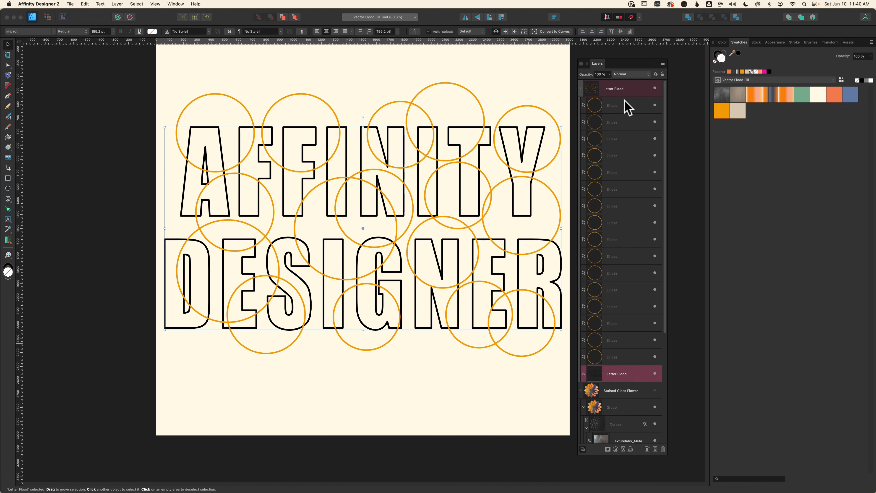
pyautogui.keyDown('shift'); pyautogui.click(625, 104); pyautogui.keyUp('shift')
pyautogui.click(7, 137)
# Try filling areas of the Y, I, T and N in AFFINITY with solid orange, and undo those fills.
pyautogui.click(721, 112)
pyautogui.click(518, 152)
pyautogui.click(435, 152)
pyautogui.click(469, 183)
pyautogui.click(374, 160)
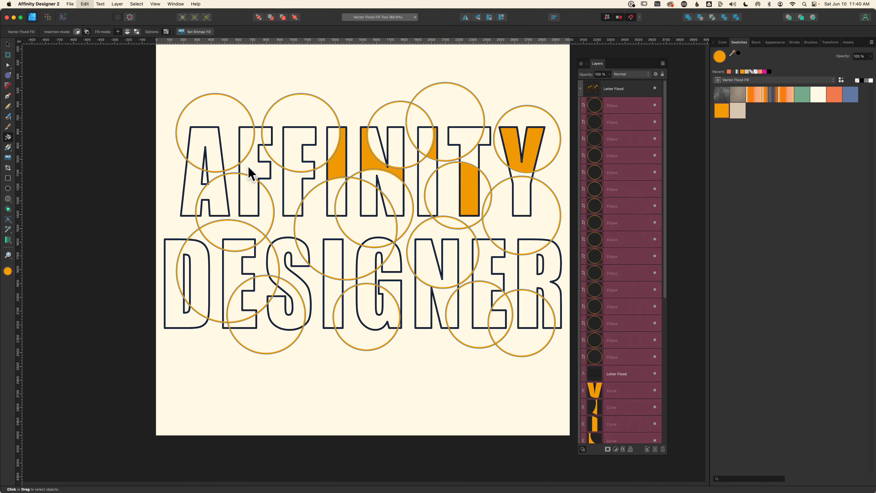
pyautogui.press('super+z')
pyautogui.press('super+z')
pyautogui.press('super+z')
pyautogui.press('super+z')
pyautogui.press('super+z')
# Fill letter areas across both words with olive, teal and mint green gradients from the Lots of Gradients palette.
pyautogui.click(759, 80)
pyautogui.click(765, 37)
pyautogui.click(770, 240)
pyautogui.moveTo(511, 160)
pyautogui.mouseDown()
pyautogui.moveTo(464, 194)
pyautogui.moveTo(391, 184)
pyautogui.moveTo(297, 192)
pyautogui.moveTo(247, 169)
pyautogui.moveTo(232, 261)
pyautogui.moveTo(280, 326)
pyautogui.moveTo(329, 256)
pyautogui.moveTo(448, 271)
pyautogui.moveTo(548, 303)
pyautogui.mouseUp()
pyautogui.click(738, 303)
pyautogui.moveTo(522, 196)
pyautogui.mouseDown()
pyautogui.moveTo(475, 137)
pyautogui.moveTo(342, 143)
pyautogui.moveTo(241, 247)
pyautogui.mouseUp()
pyautogui.click(294, 280)
pyautogui.click(366, 308)
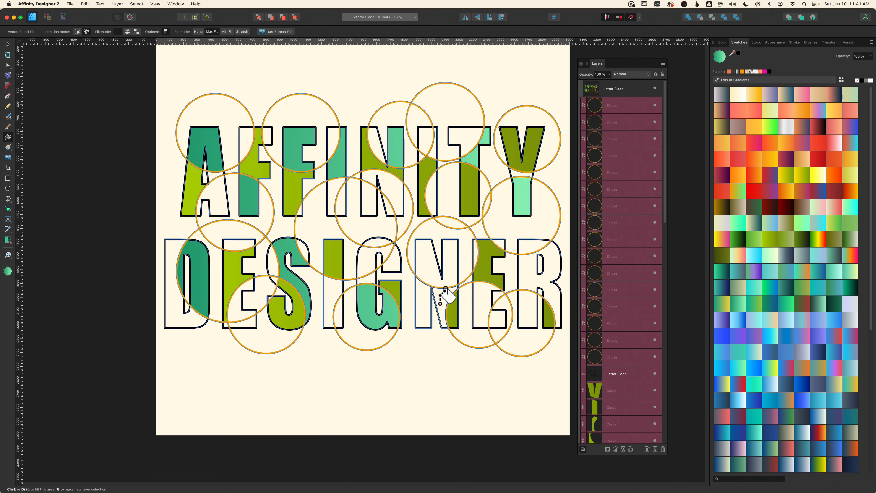
pyautogui.click(449, 276)
pyautogui.click(786, 320)
pyautogui.click(554, 290)
pyautogui.press('super+z')
# Fill more areas, including parts of the R, Y, T, G and N, with blue and teal gradients.
pyautogui.click(838, 291)
pyautogui.click(526, 278)
pyautogui.moveTo(516, 175)
pyautogui.mouseDown()
pyautogui.moveTo(424, 141)
pyautogui.moveTo(385, 186)
pyautogui.moveTo(289, 174)
pyautogui.moveTo(271, 146)
pyautogui.moveTo(222, 206)
pyautogui.moveTo(233, 309)
pyautogui.moveTo(270, 266)
pyautogui.mouseUp()
pyautogui.click(270, 266)
pyautogui.click(366, 266)
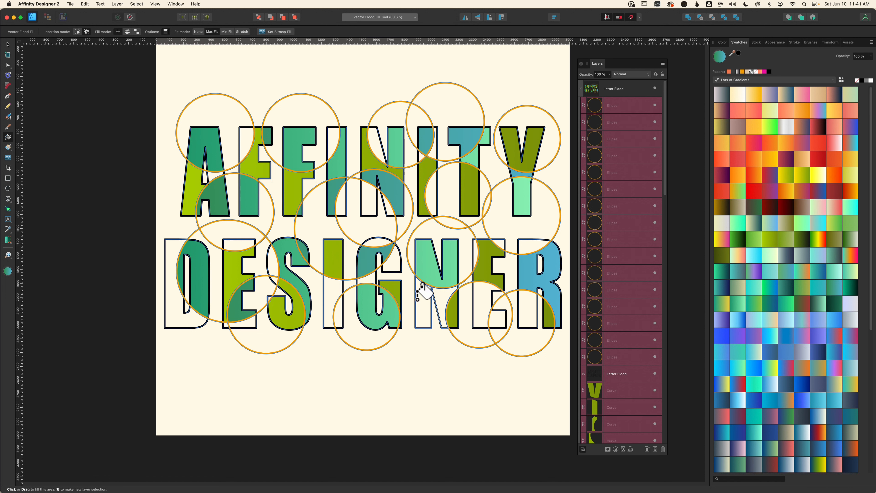
pyautogui.click(421, 297)
# Fill areas of the D, E, R, I, N, F and A with sky blue, light blue and pale green gradients.
pyautogui.click(754, 352)
pyautogui.click(193, 321)
pyautogui.click(483, 301)
pyautogui.click(533, 247)
pyautogui.click(430, 188)
pyautogui.click(368, 200)
pyautogui.click(333, 149)
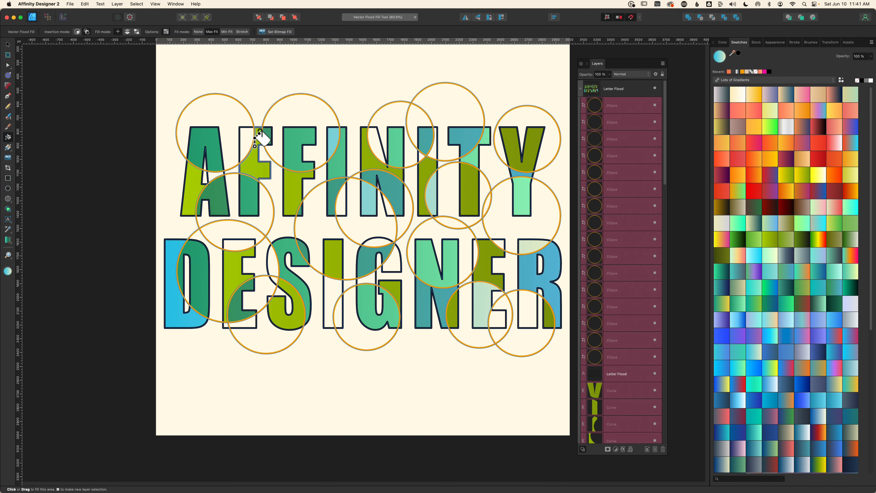
pyautogui.click(246, 147)
pyautogui.click(215, 178)
pyautogui.click(330, 298)
# Fill scattered letter areas in both words, including parts of the F, N, I, S, G and E, with a coral gradient.
pyautogui.click(850, 111)
pyautogui.click(475, 255)
pyautogui.click(434, 154)
pyautogui.click(380, 152)
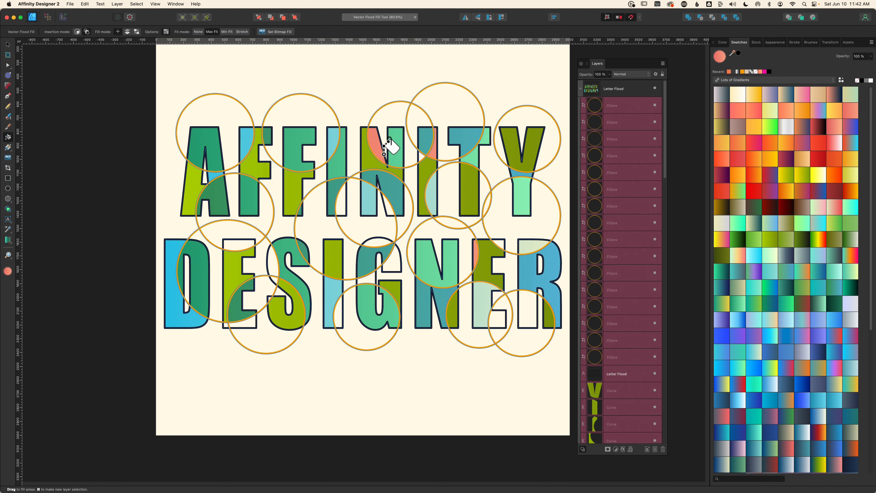
pyautogui.click(341, 204)
pyautogui.click(246, 148)
pyautogui.click(233, 246)
pyautogui.click(366, 278)
pyautogui.click(527, 311)
pyautogui.click(497, 319)
pyautogui.click(379, 243)
pyautogui.click(339, 310)
pyautogui.click(272, 261)
# Fill the remaining small areas of the S, G, E and N with orange, red and yellow gradients.
pyautogui.click(753, 174)
pyautogui.click(274, 280)
pyautogui.click(392, 261)
pyautogui.click(499, 245)
pyautogui.click(247, 330)
pyautogui.press('super+z')
pyautogui.click(245, 323)
pyautogui.click(786, 175)
pyautogui.click(225, 325)
pyautogui.click(387, 207)
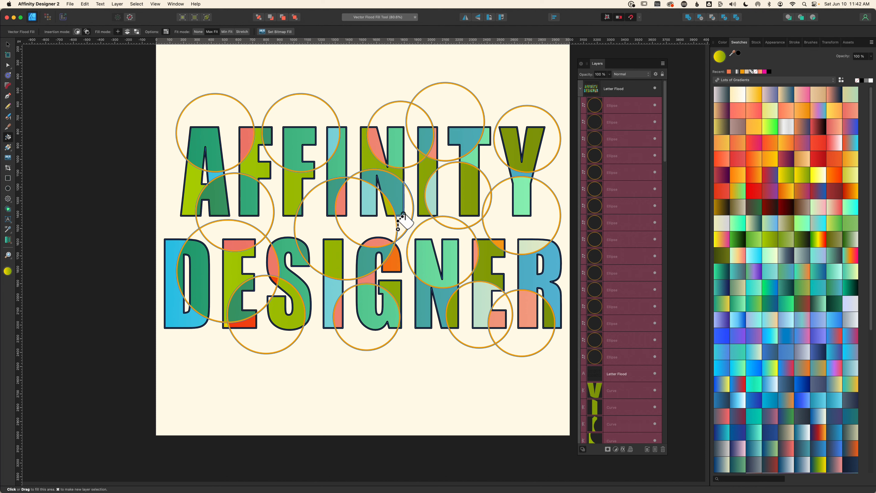
# Fill areas of the G, F, A, D, Y, R, T, N and I with the brown paper texture from the Vector Flood Fill palette.
pyautogui.click(755, 42)
pyautogui.click(707, 42)
pyautogui.click(752, 79)
pyautogui.click(743, 88)
pyautogui.click(733, 97)
pyautogui.click(386, 289)
pyautogui.click(295, 195)
pyautogui.click(198, 162)
pyautogui.click(190, 288)
pyautogui.click(509, 145)
pyautogui.click(528, 307)
pyautogui.click(472, 193)
pyautogui.click(370, 197)
pyautogui.click(338, 258)
# Hide the outlined Letter Flood text and all its ellipses, leaving only the filled shapes, and deselect everything.
pyautogui.press('v')
pyautogui.click(639, 373)
pyautogui.keyDown('shift'); pyautogui.click(643, 105); pyautogui.keyUp('shift')
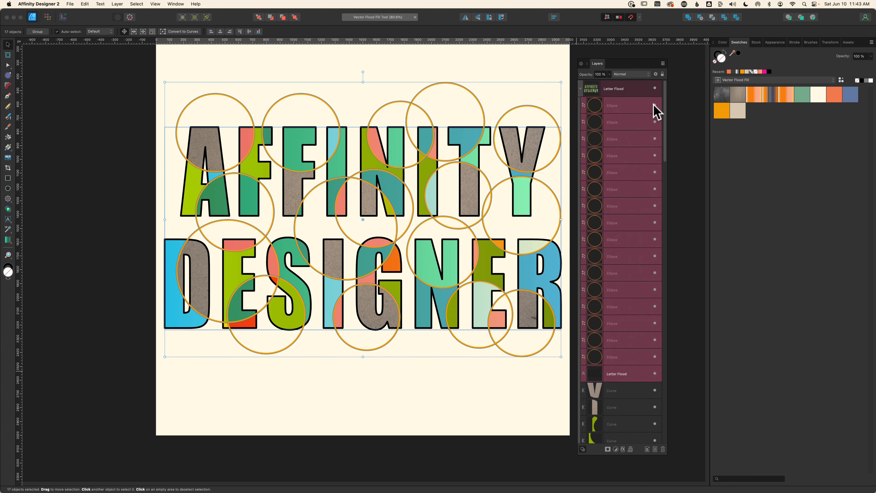
pyautogui.click(654, 105)
pyautogui.click(517, 70)
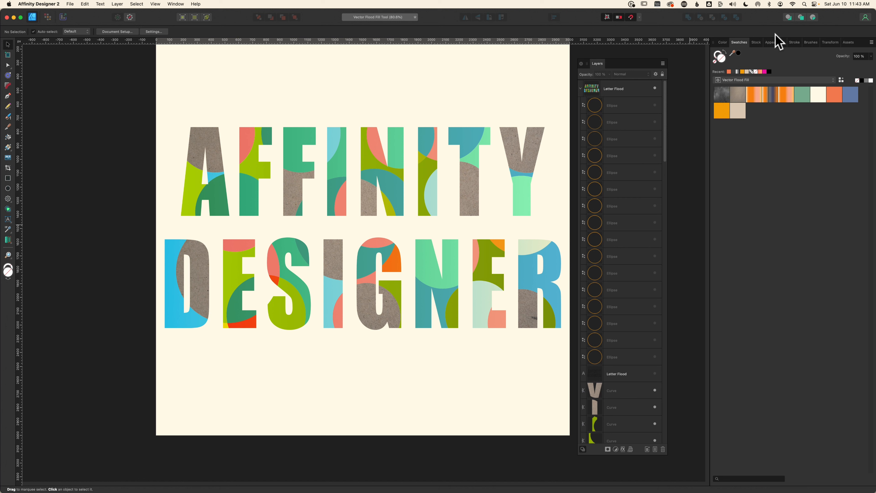
# Fill the green upper area of the second F with the dot pattern from the Geometric Patterns assets and scale the pattern down.
pyautogui.click(847, 42)
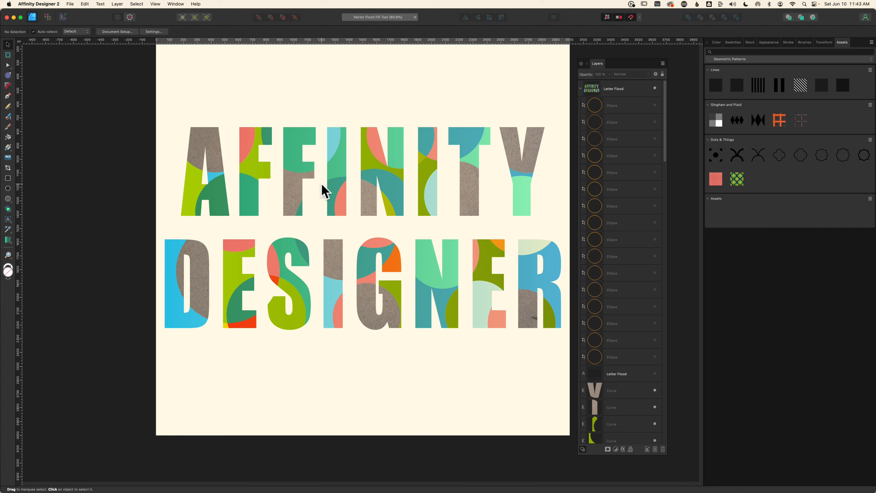
pyautogui.click(290, 163)
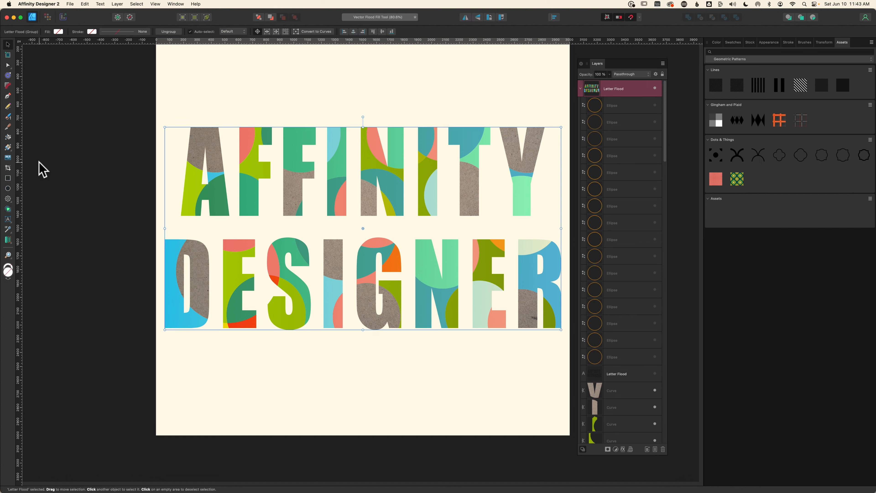
pyautogui.click(7, 136)
pyautogui.scroll(-9, 613, 365)
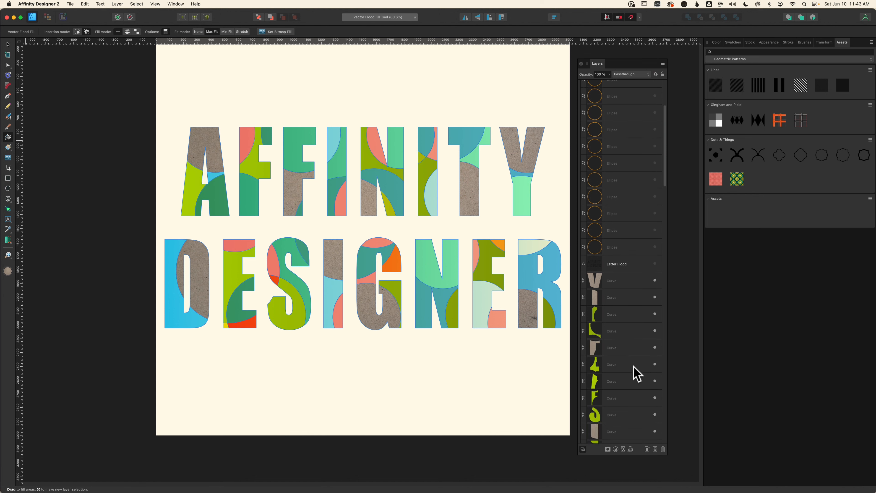
pyautogui.scroll(-2, 633, 373)
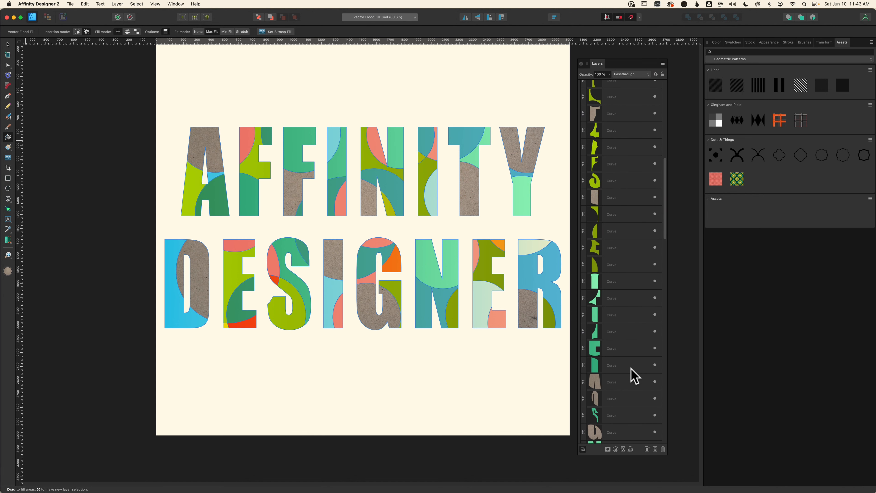
pyautogui.click(625, 349)
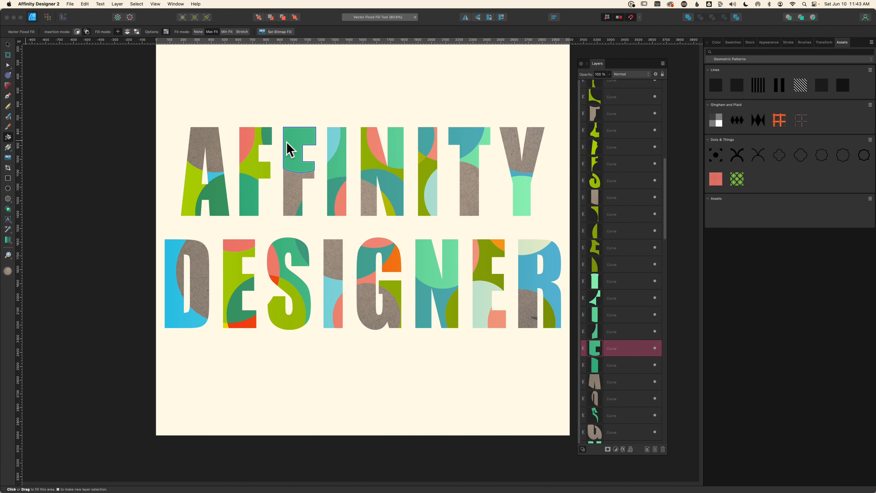
pyautogui.click(716, 155)
pyautogui.moveTo(293, 142); pyautogui.dragTo(296, 131)
pyautogui.press('g')
pyautogui.moveTo(322, 151); pyautogui.dragTo(303, 149)
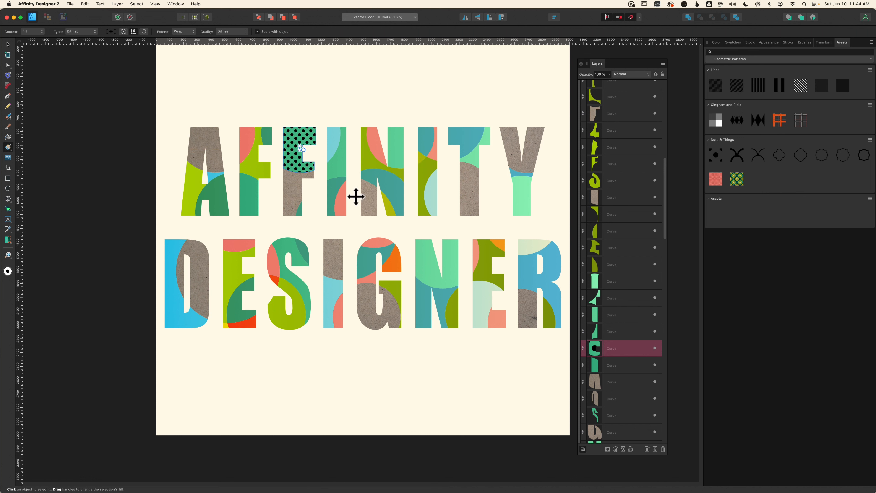
# Flood fill the mint upper area of the N in DESIGNER with the dot pattern and shrink the dots.
pyautogui.click(430, 274)
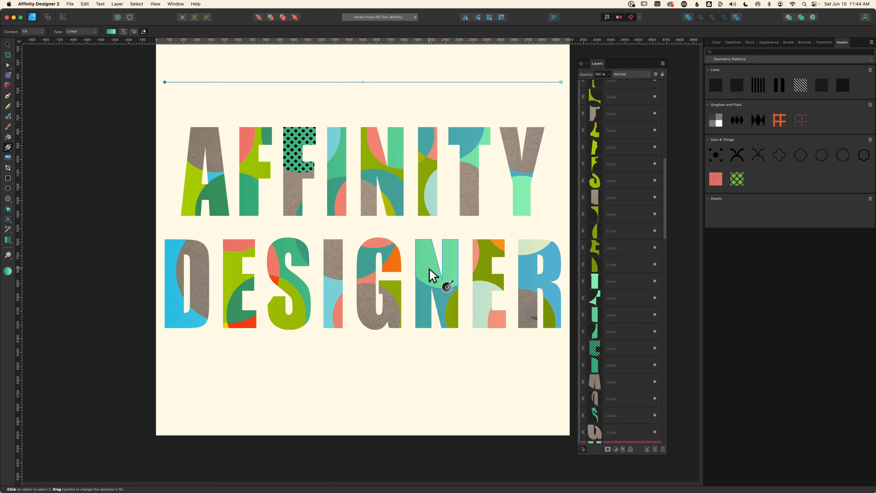
pyautogui.click(8, 137)
pyautogui.click(436, 267)
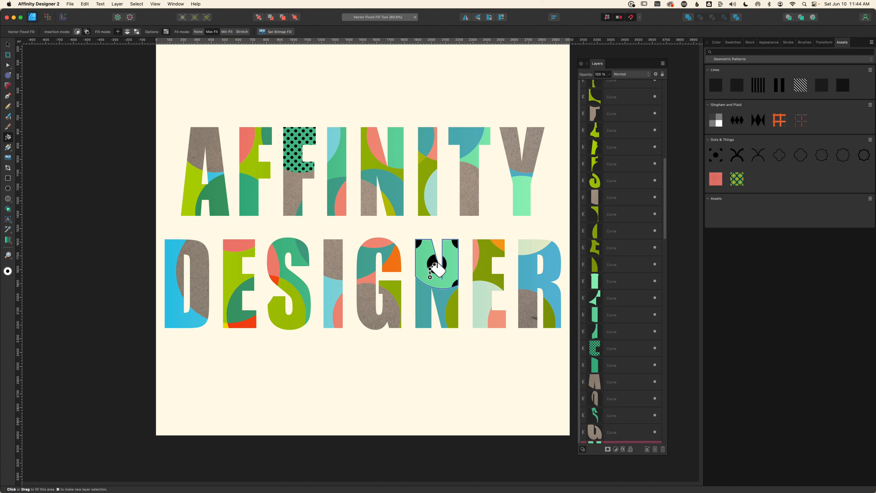
pyautogui.press('g')
pyautogui.moveTo(462, 263); pyautogui.dragTo(444, 264)
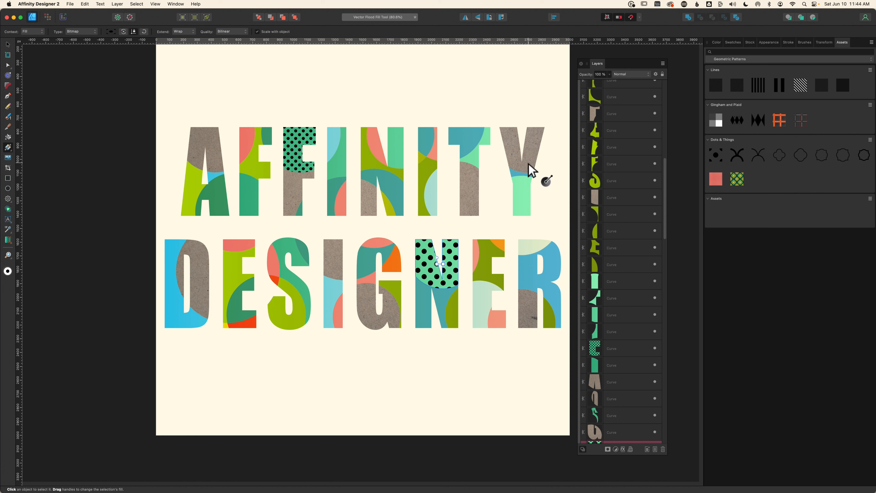
# Flood fill the Y's brown paper area with the pattern, scale it down, and switch it to the thin-lined scallop pattern from Dots & Things.
pyautogui.press('g')
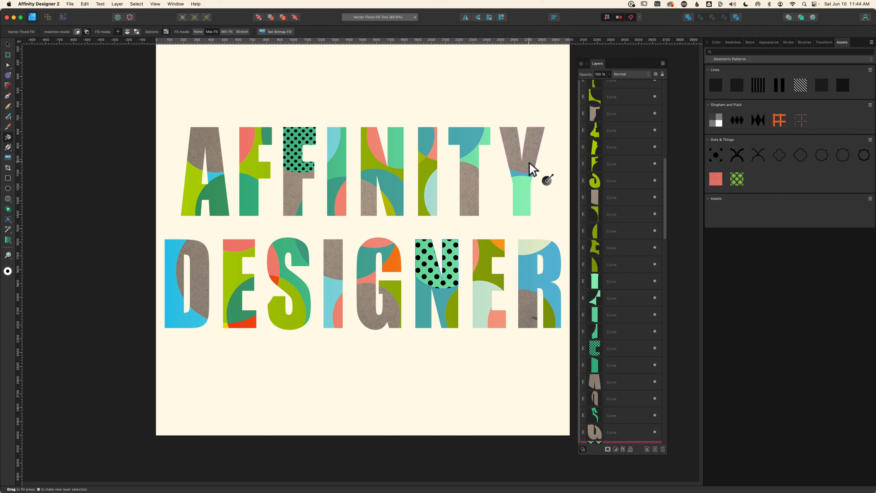
pyautogui.click(529, 163)
pyautogui.press('g')
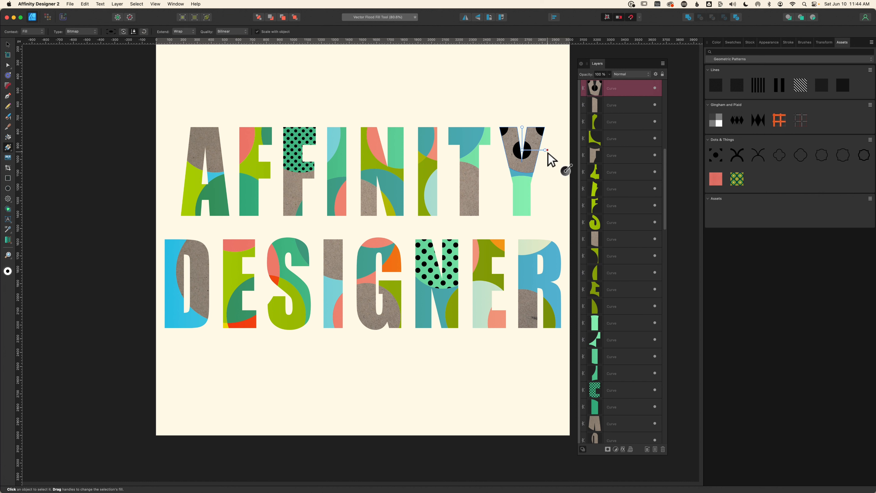
pyautogui.moveTo(542, 150)
pyautogui.mouseDown()
pyautogui.moveTo(527, 147)
pyautogui.moveTo(530, 157)
pyautogui.moveTo(542, 153)
pyautogui.moveTo(528, 145)
pyautogui.moveTo(533, 149)
pyautogui.mouseUp()
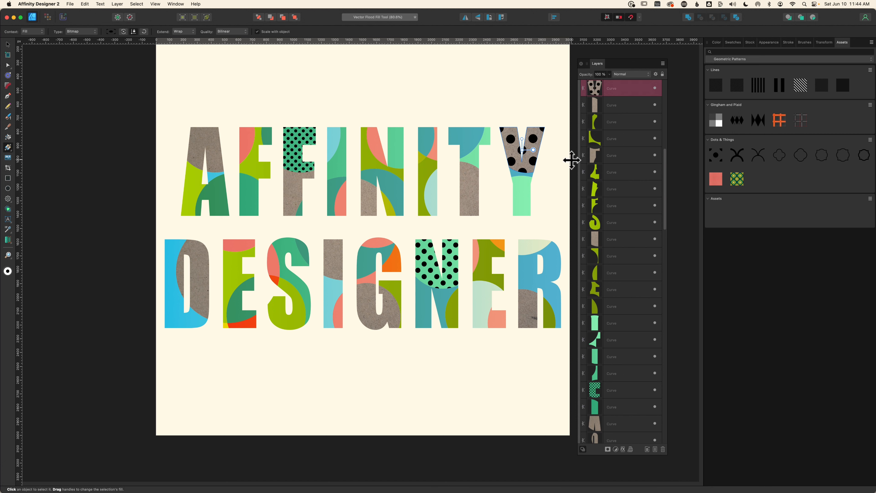
pyautogui.click(758, 157)
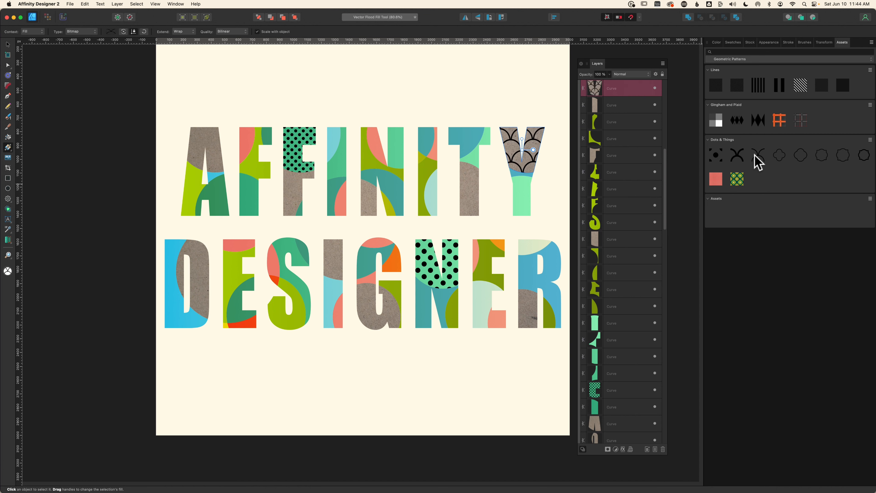
# Flood fill the green upper band of the S with the scallop pattern and scale the pattern down.
pyautogui.press('k')
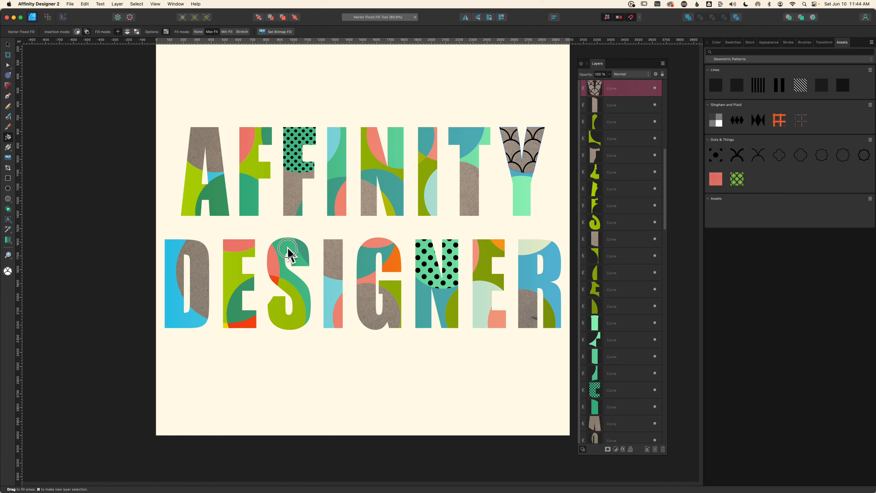
pyautogui.moveTo(289, 254); pyautogui.dragTo(293, 238)
pyautogui.press('g')
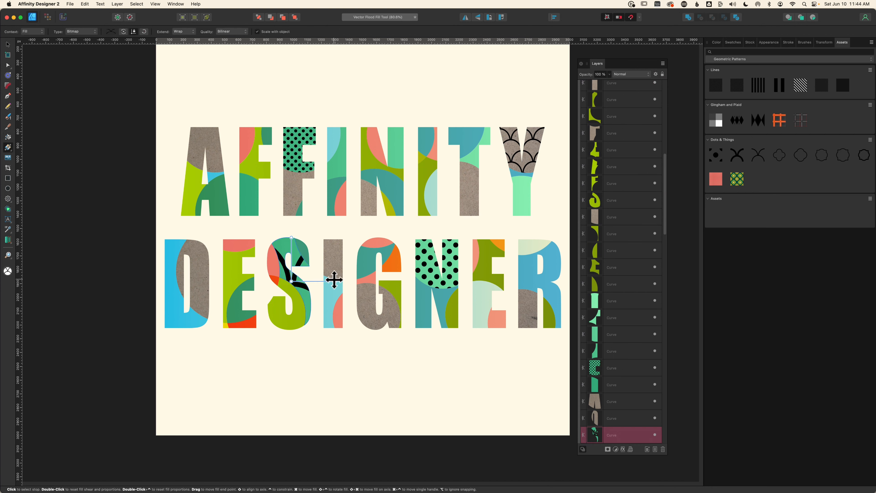
pyautogui.moveTo(328, 283); pyautogui.dragTo(299, 282)
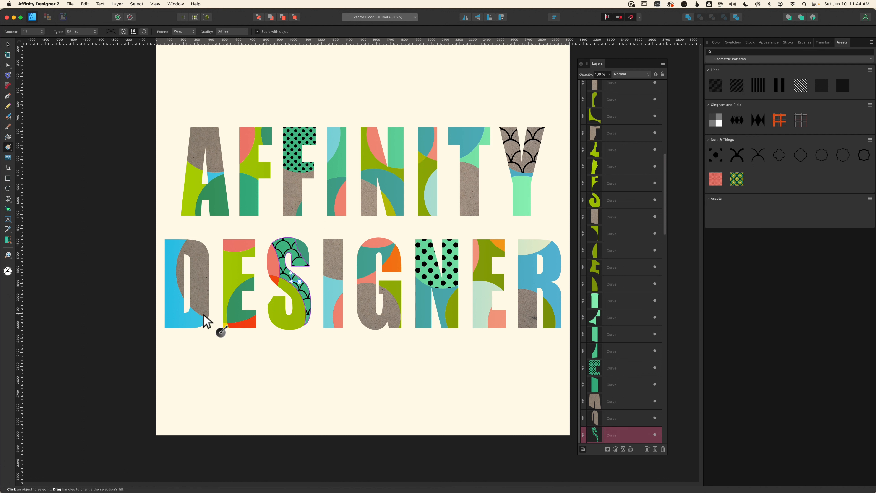
# Flood fill the blue area of the D with the scallop pattern and reduce the pattern to small scales.
pyautogui.press('g')
pyautogui.click(177, 326)
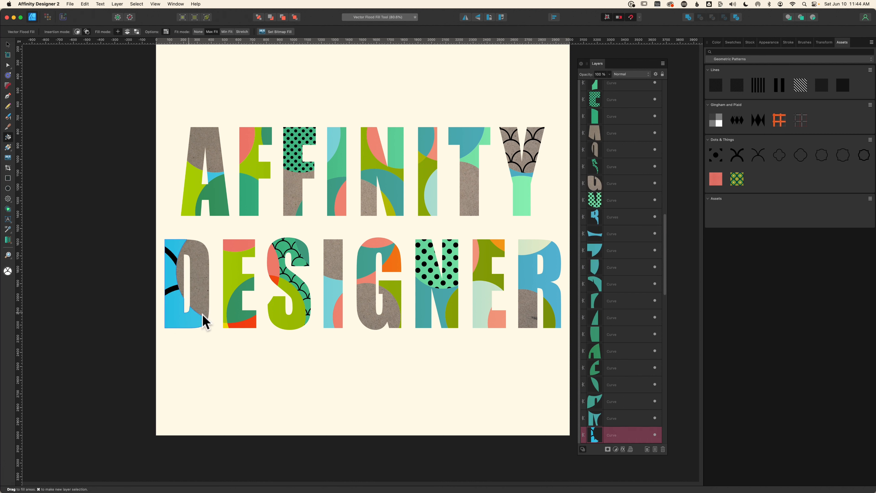
pyautogui.press('g')
pyautogui.moveTo(235, 286); pyautogui.dragTo(195, 286)
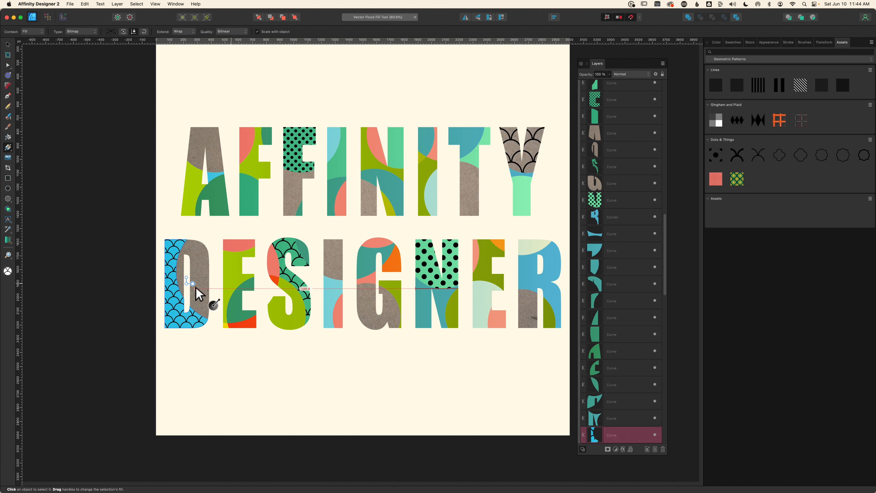
# Flood fill the blue area of the R with the scallop pattern and reduce it to small scales.
pyautogui.press('g')
pyautogui.click(533, 280)
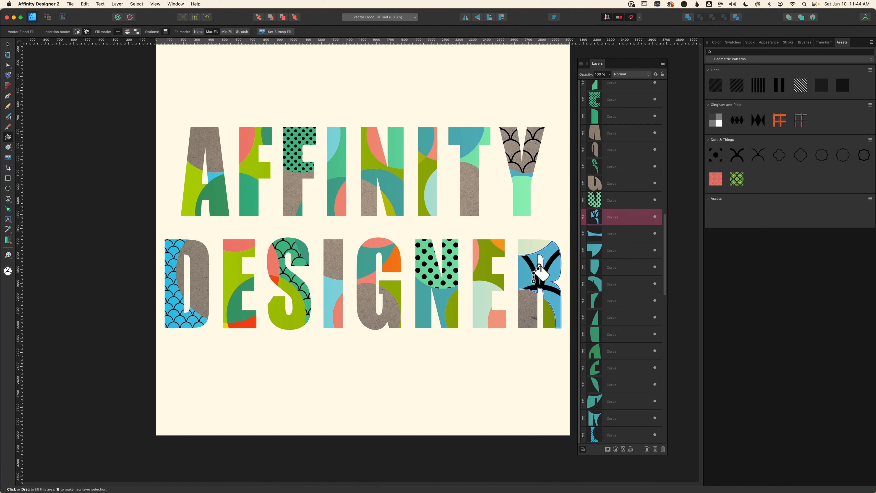
pyautogui.press('g')
pyautogui.moveTo(539, 246); pyautogui.dragTo(539, 278)
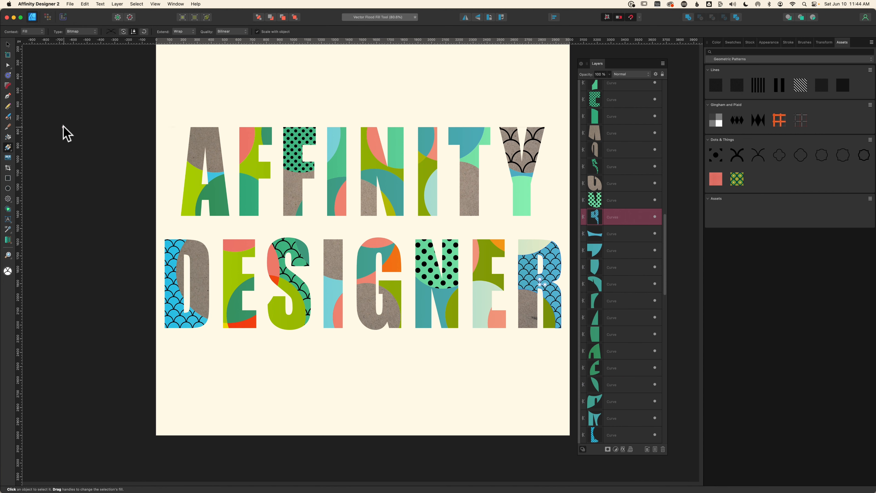
# Load Texture 4.png as the flood tool's bitmap fill, apply it to the teal area of AFFINITY's N and enlarge the texture.
pyautogui.click(8, 137)
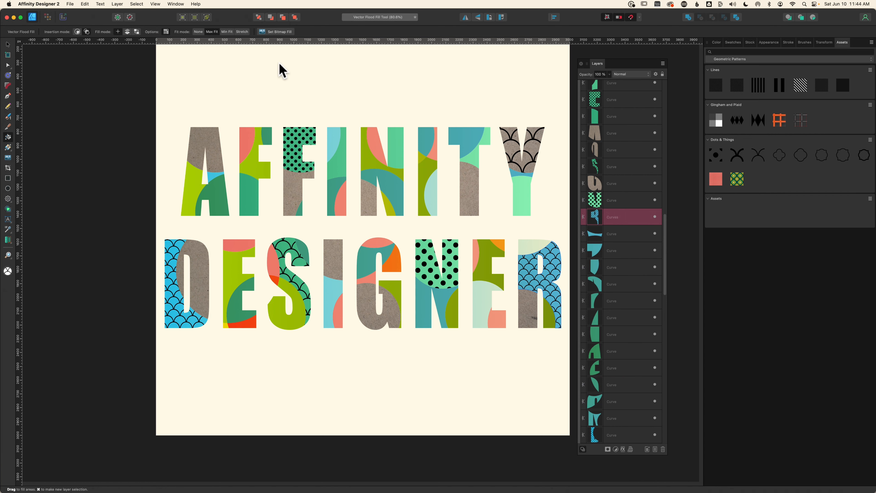
pyautogui.click(279, 31)
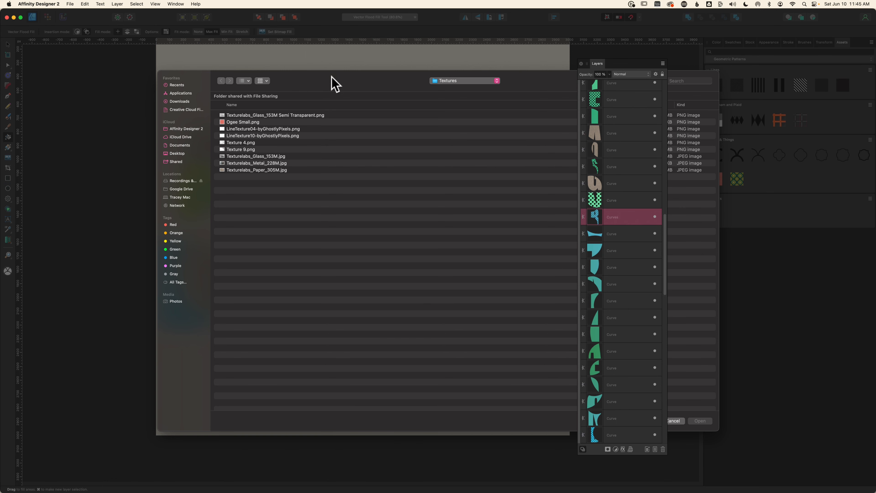
pyautogui.click(237, 143)
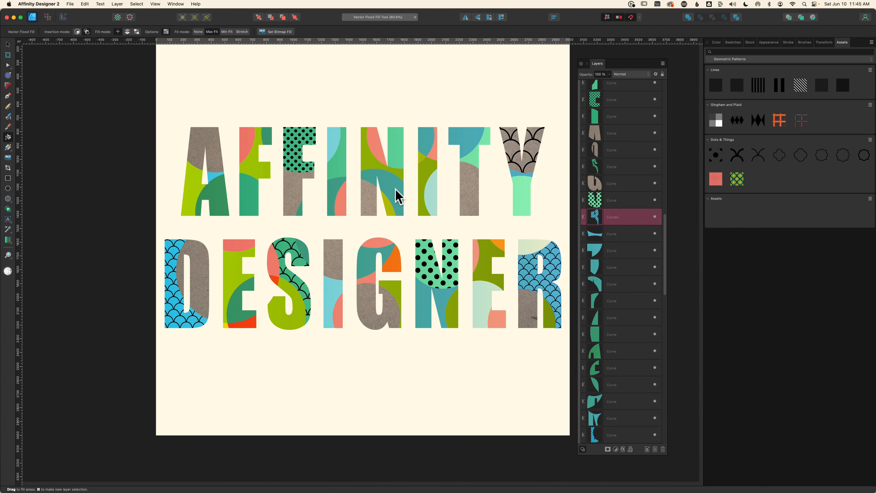
pyautogui.click(396, 190)
pyautogui.press('g')
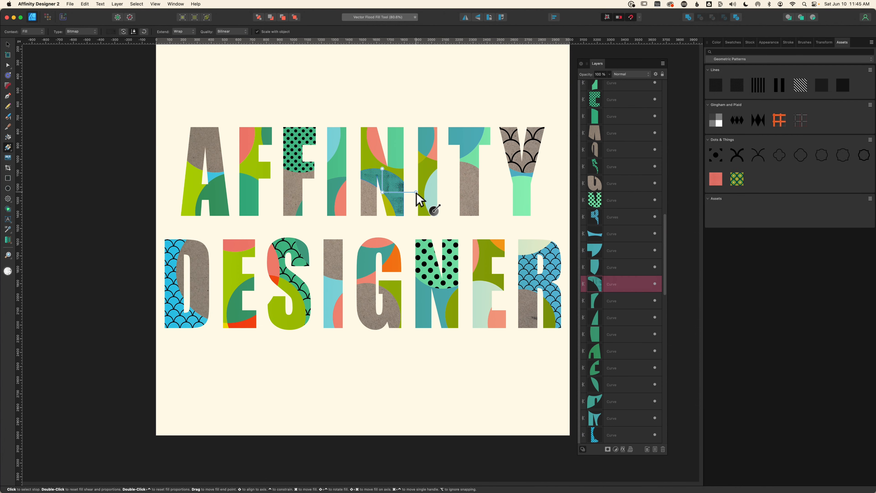
pyautogui.moveTo(416, 192); pyautogui.dragTo(512, 195)
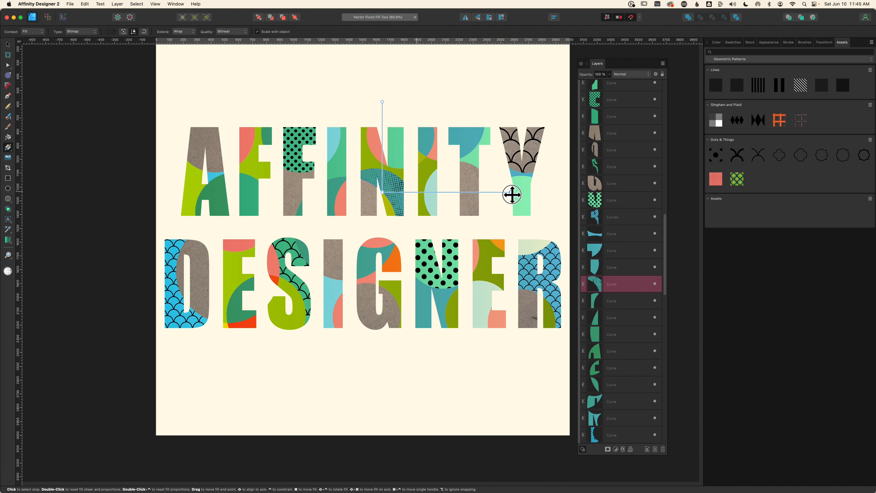
# Flood fill the A's brown paper area with the same halftone texture, enlarge it, and deselect everything.
pyautogui.hotkey('shift', 'g')
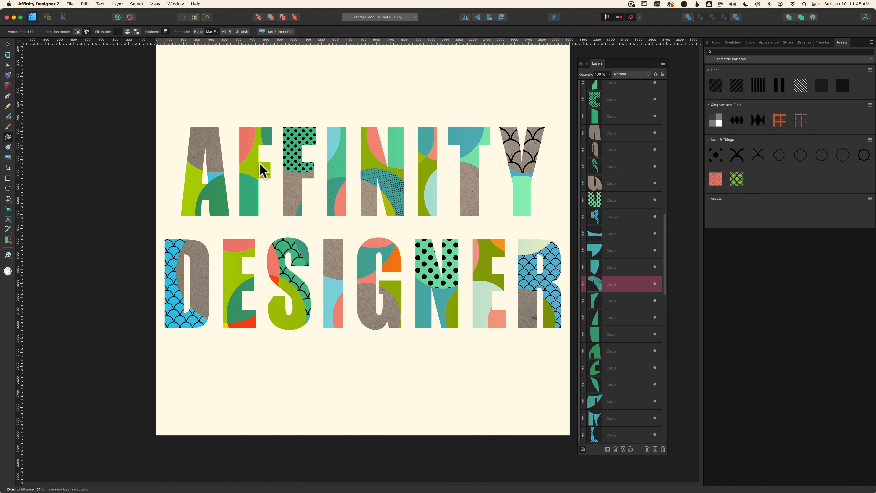
pyautogui.click(225, 170)
pyautogui.press('g')
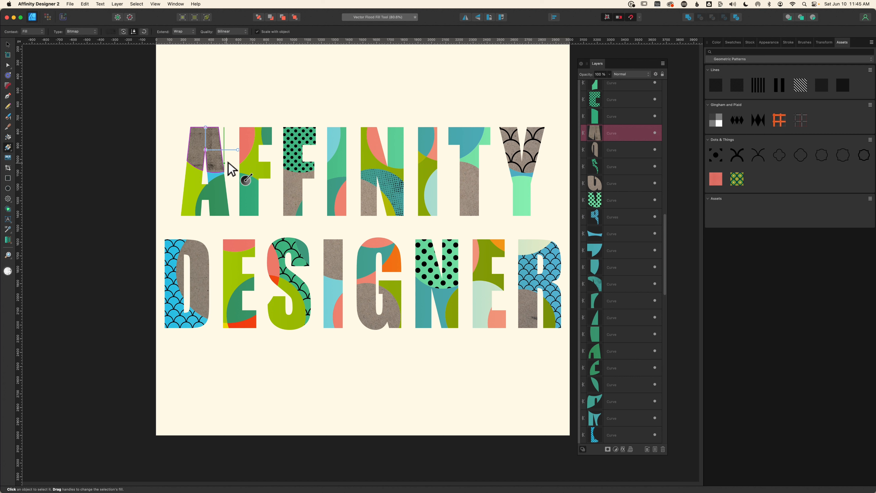
pyautogui.moveTo(239, 149); pyautogui.dragTo(389, 166)
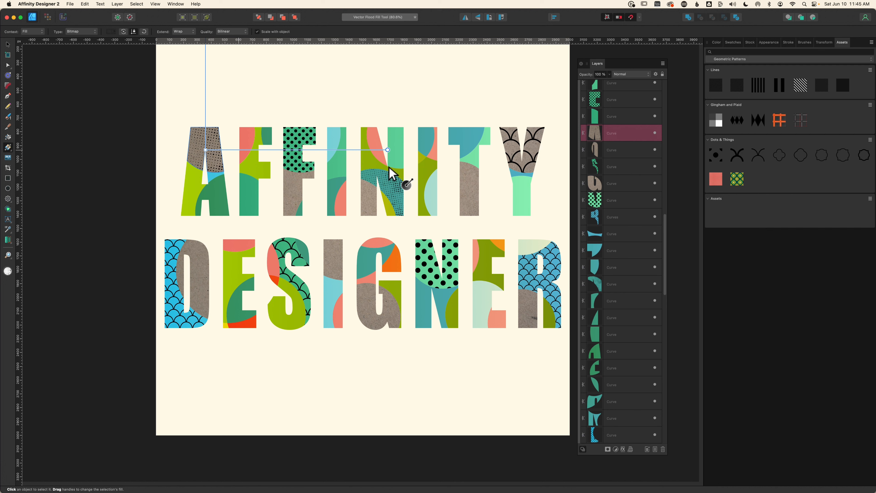
pyautogui.click(7, 45)
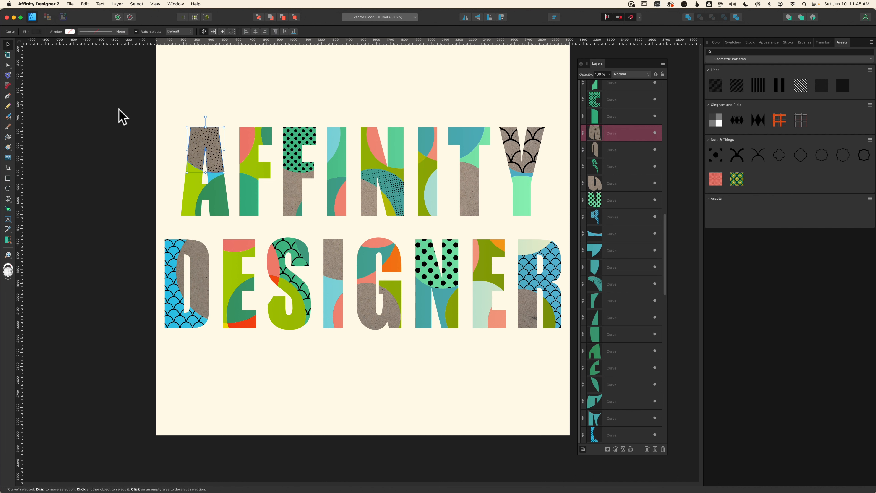
pyautogui.click(119, 110)
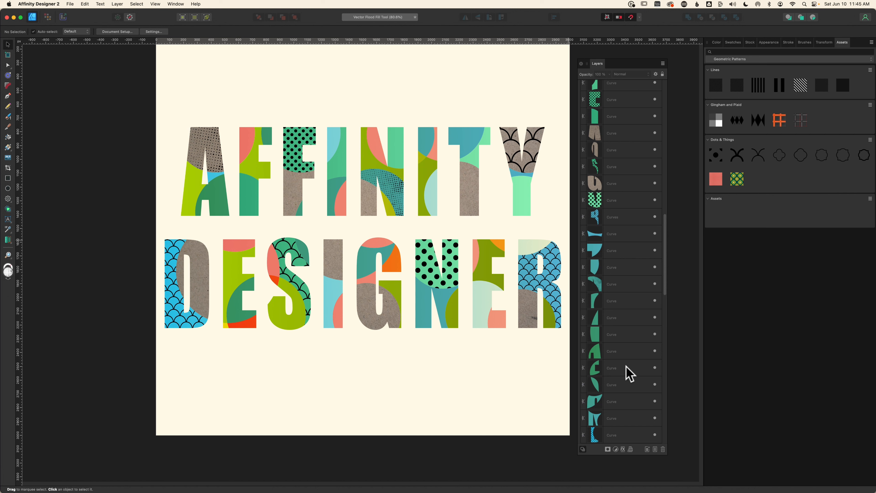
# Select all the filled letter curves in the Letter Flood group and group them together.
pyautogui.scroll(-10, 632, 371)
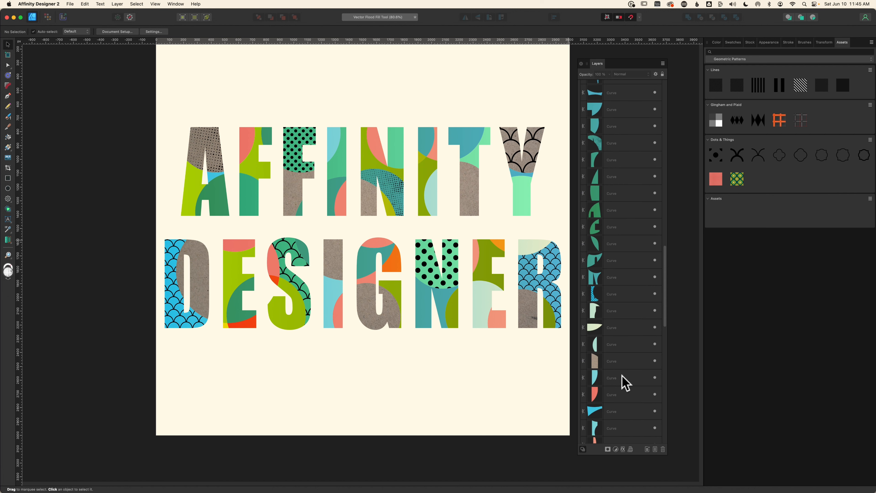
pyautogui.scroll(-11, 625, 383)
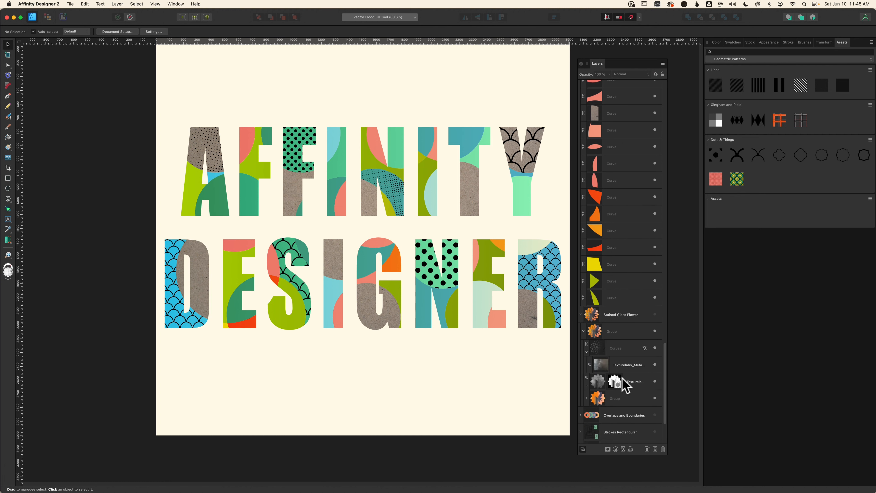
pyautogui.click(635, 296)
pyautogui.scroll(20, 625, 314)
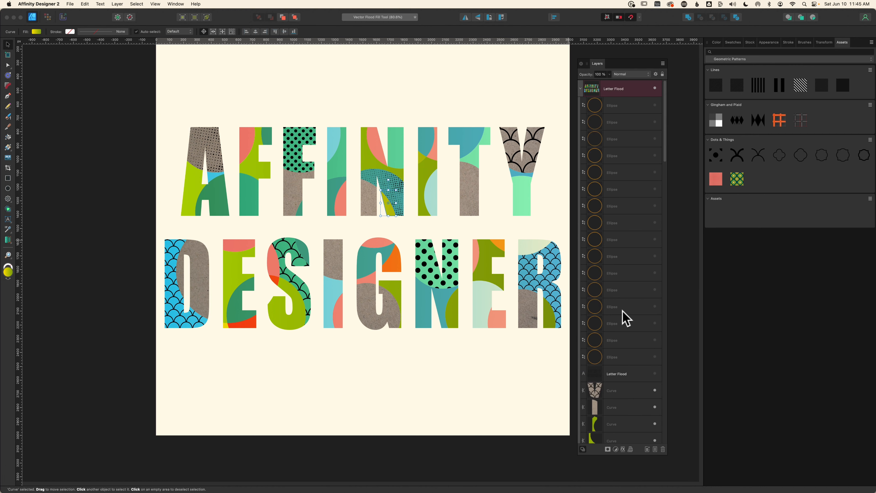
pyautogui.keyDown('shift'); pyautogui.click(633, 392); pyautogui.keyUp('shift')
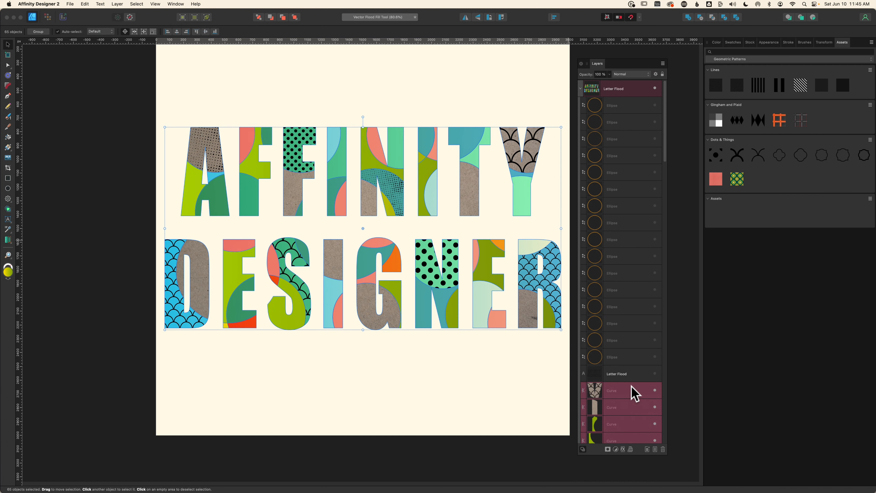
pyautogui.press('super+g')
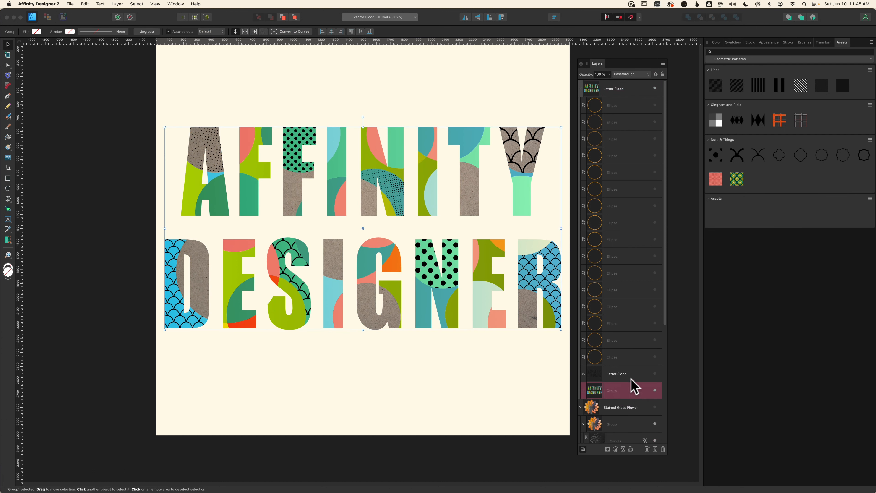
# Duplicate the filled lettering group and place the image Texturelabs_Paper_305M.jpg above it, enlarged to cover both words.
pyautogui.press('super+g')
pyautogui.press('super+j')
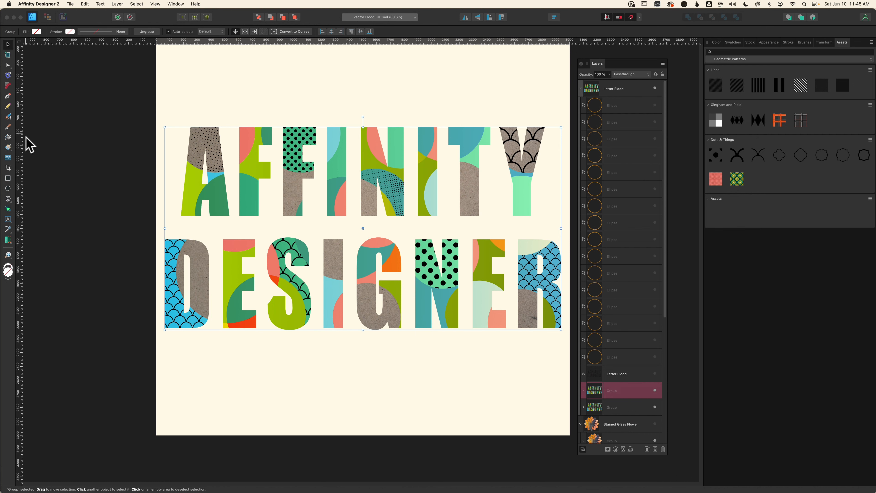
pyautogui.click(8, 158)
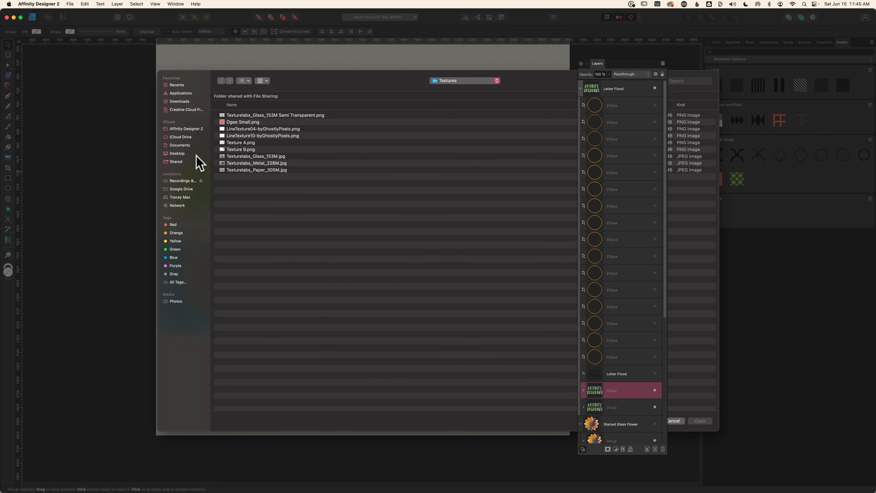
pyautogui.click(253, 170)
pyautogui.click(704, 421)
pyautogui.click(362, 229)
pyautogui.moveTo(229, 140); pyautogui.dragTo(158, 93)
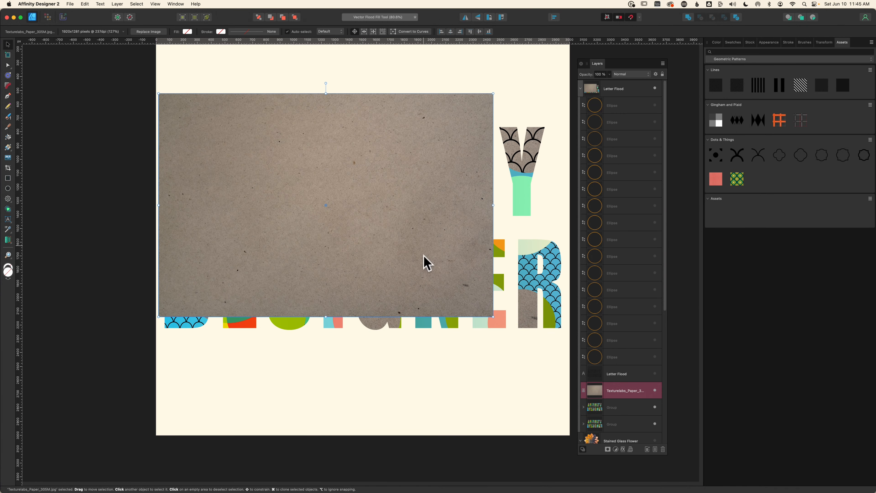
pyautogui.moveTo(493, 316); pyautogui.dragTo(567, 367)
# Mask the paper texture image with the duplicate lettering group, set its blend mode to Overlay, and deselect it.
pyautogui.moveTo(593, 413); pyautogui.dragTo(597, 397)
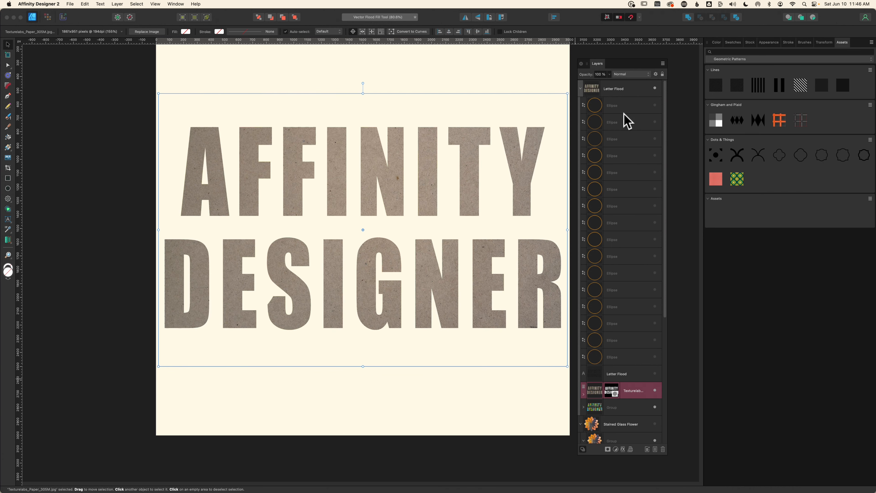
pyautogui.click(627, 75)
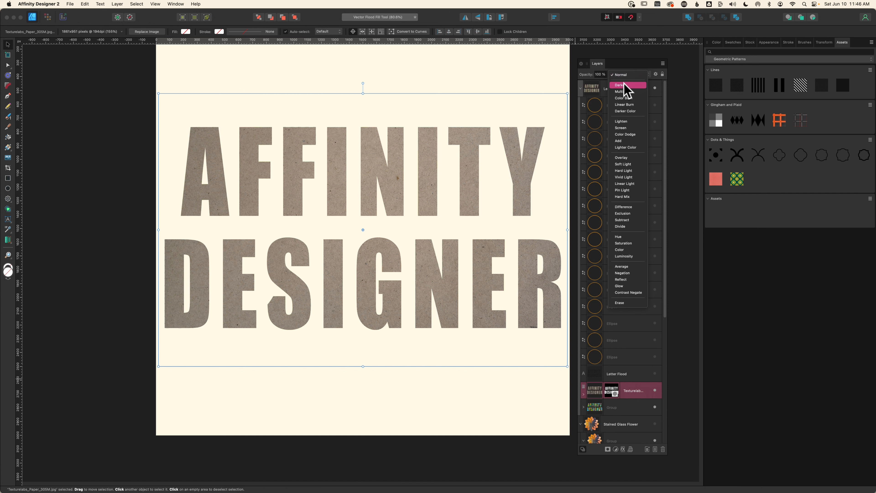
pyautogui.click(622, 158)
pyautogui.click(464, 397)
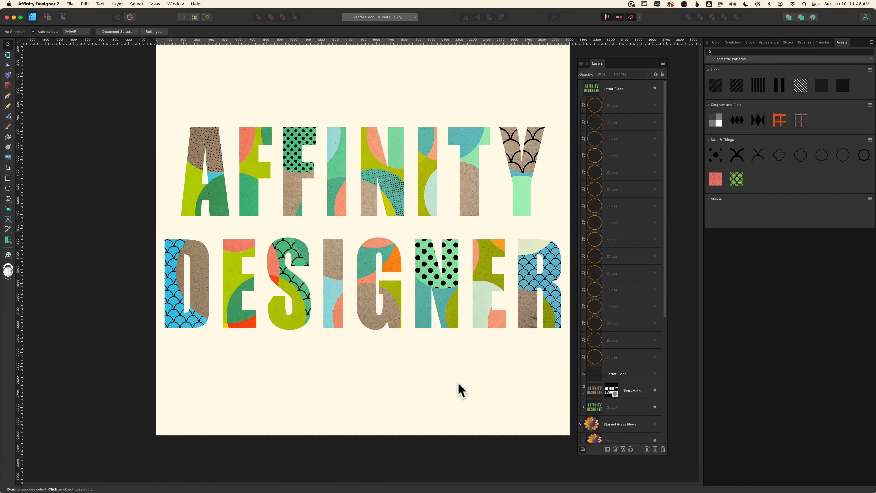